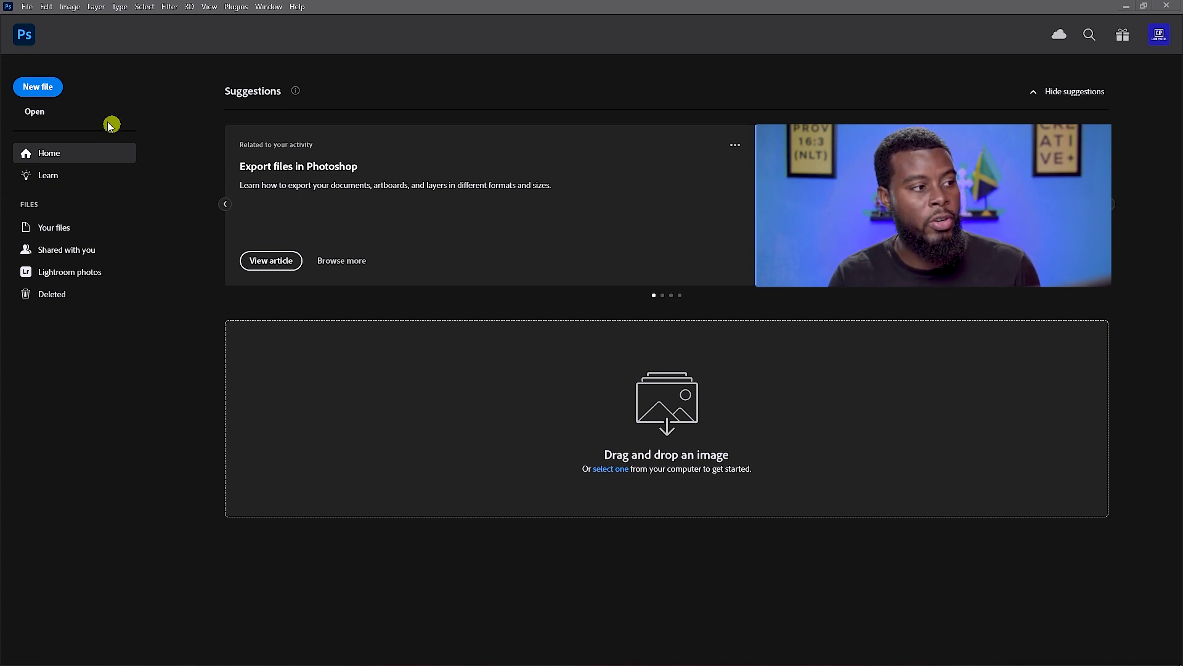
Create a new document: width 1920 px, height 1080 px, resolution 300 pixels/inch
{"action": "left_click", "coordinate": [32, 11]}
{"action": "left_click", "coordinate": [111, 89]}
{"action": "left_click", "coordinate": [43, 86]}
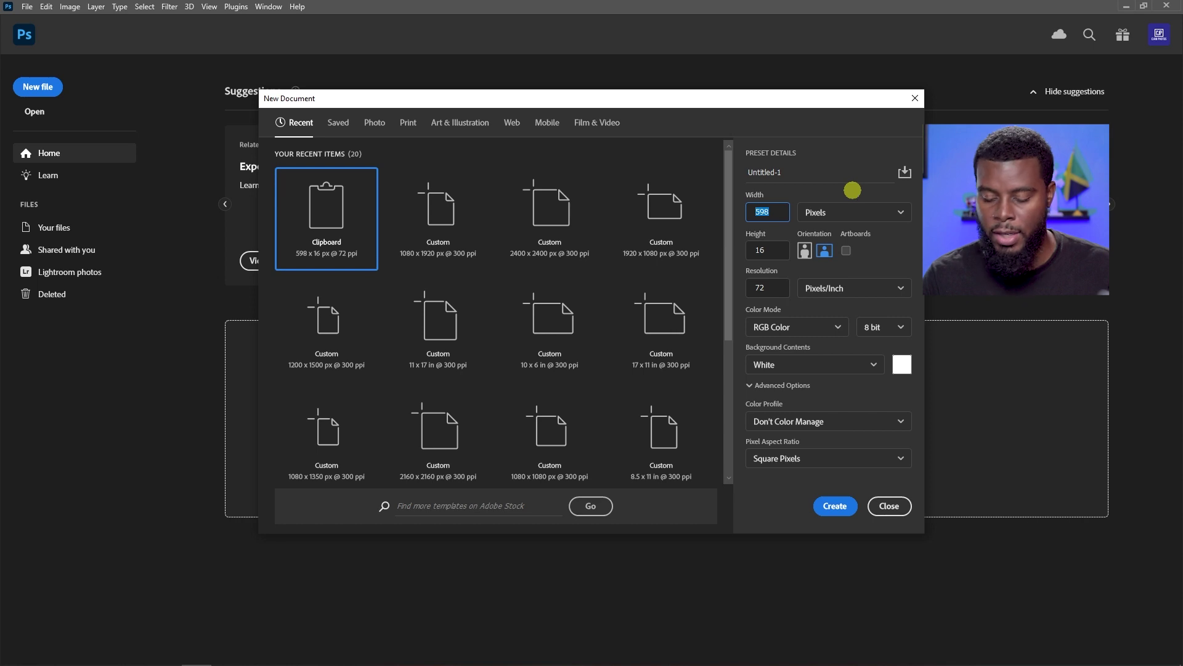
{"action": "left_click_drag", "start_coordinate": [776, 249], "coordinate": [747, 244]}
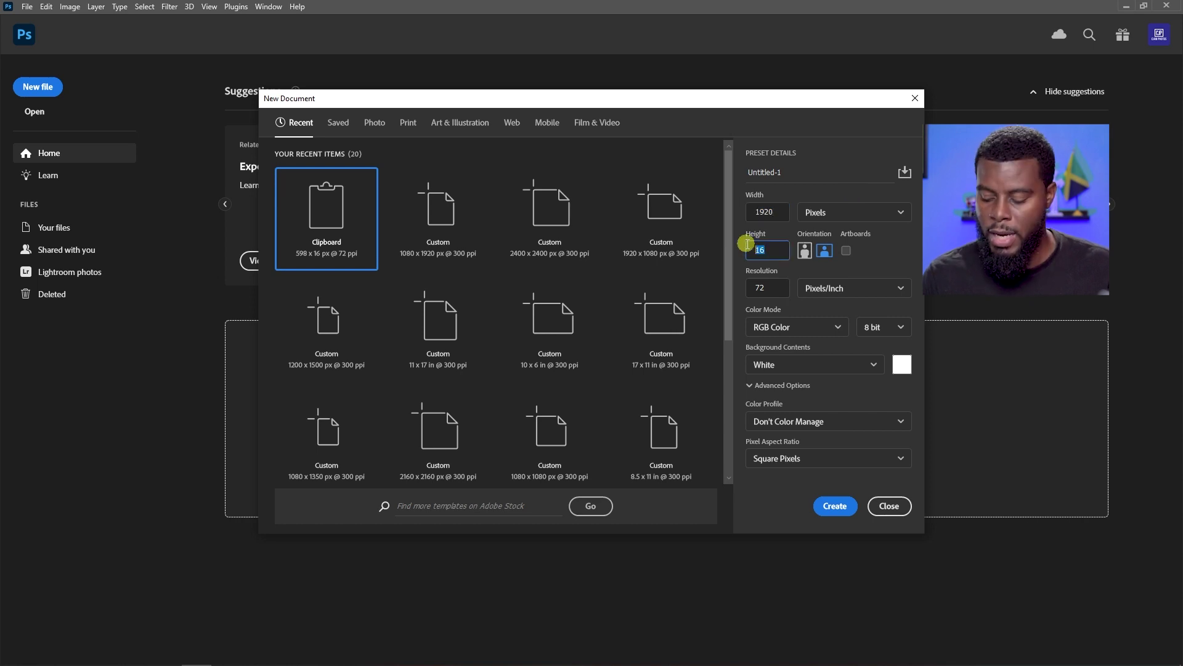
{"action": "left_click", "coordinate": [777, 290]}
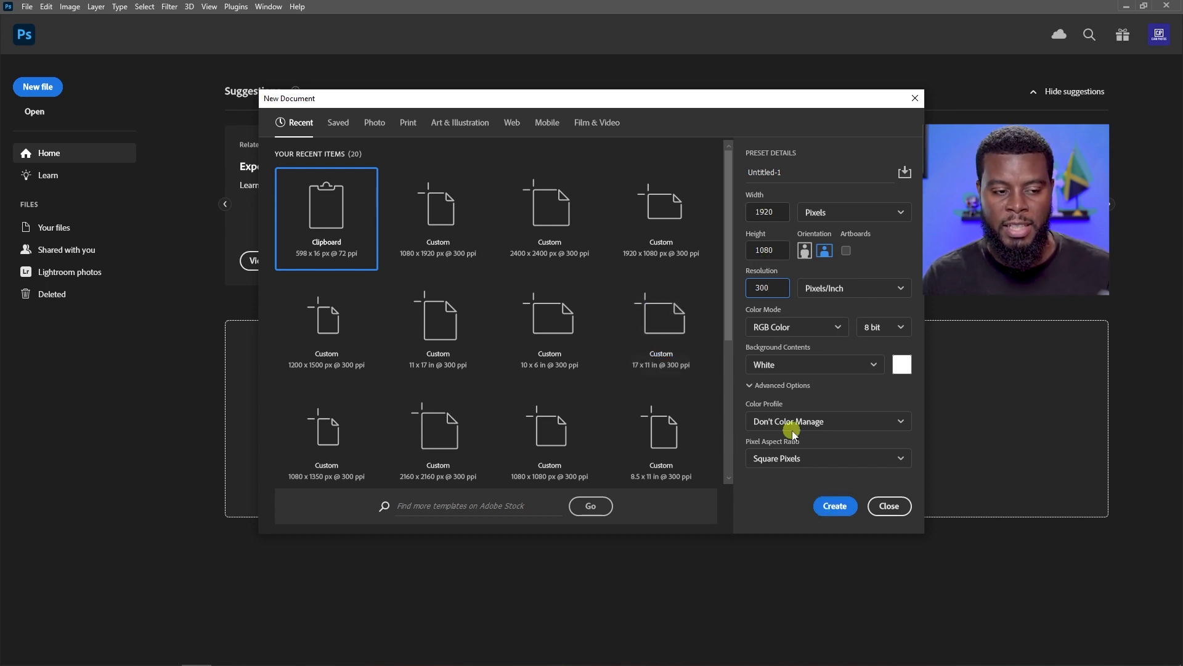
{"action": "left_click", "coordinate": [824, 511]}
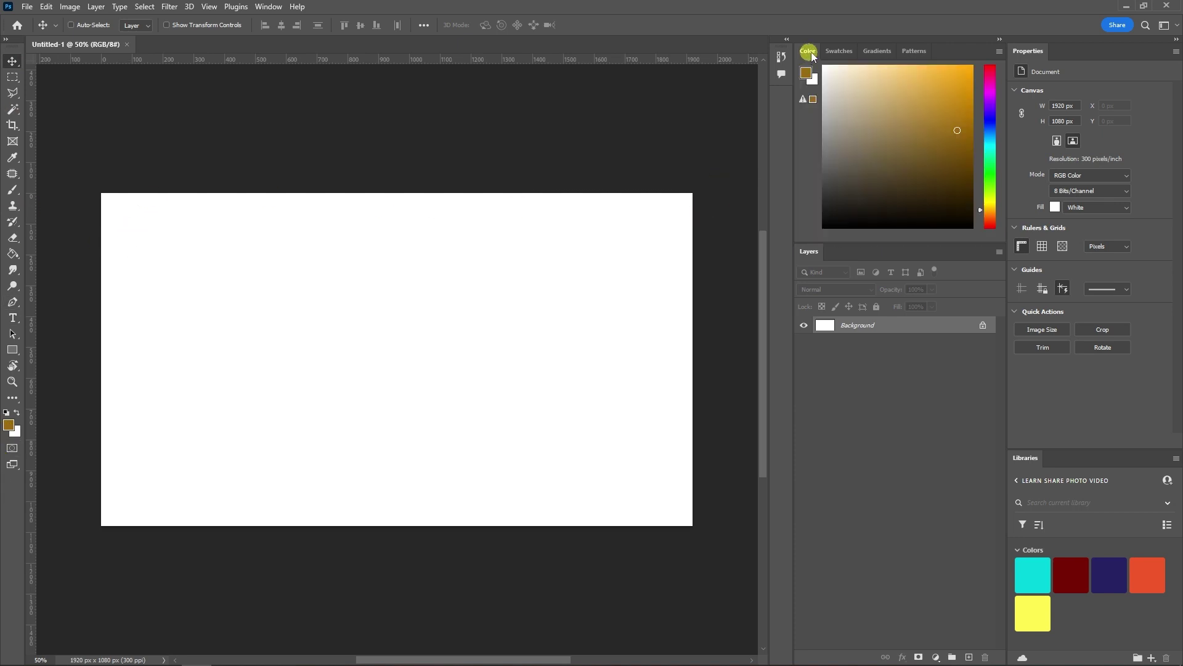
Browse the Swatches, Gradients and Patterns panels, then set layer thumbnails to Medium
{"action": "left_click", "coordinate": [839, 51]}
{"action": "left_click", "coordinate": [877, 52]}
{"action": "left_click", "coordinate": [927, 51]}
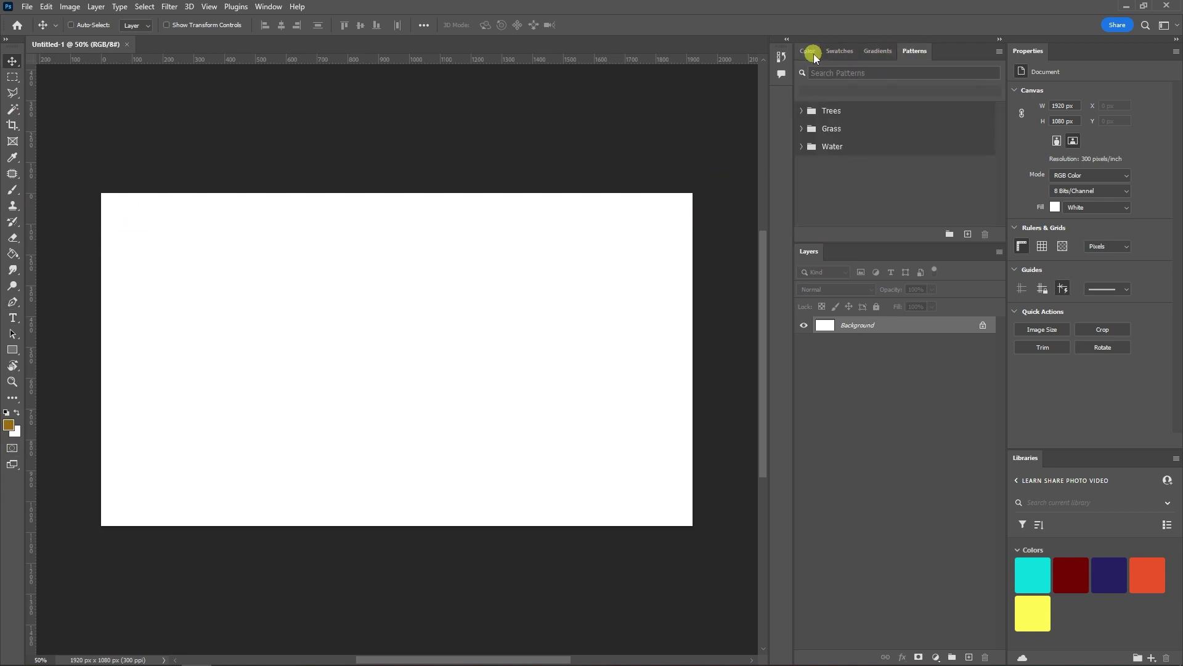
{"action": "left_click", "coordinate": [810, 50]}
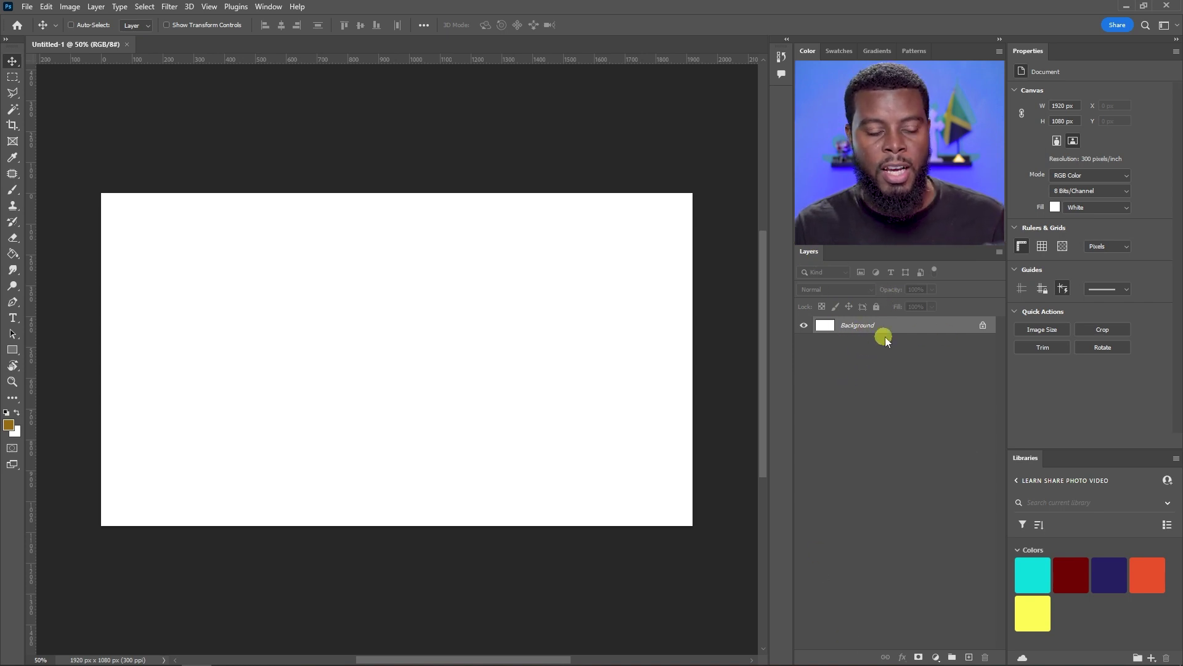
{"action": "right_click", "coordinate": [839, 346]}
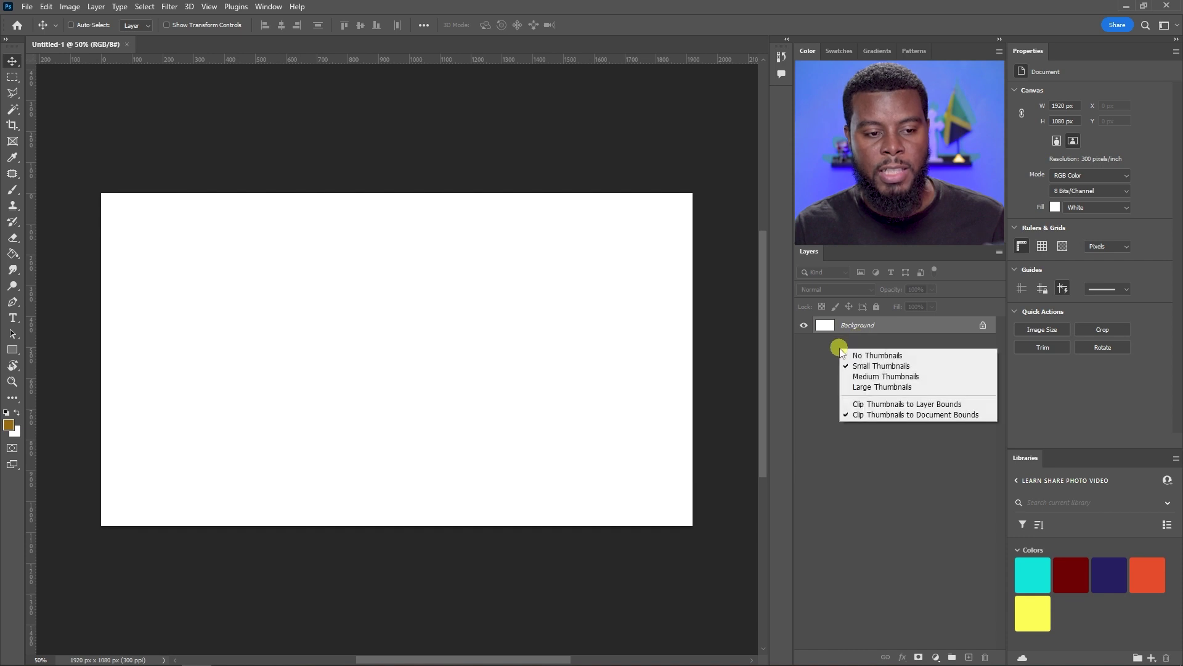
{"action": "left_click", "coordinate": [865, 376]}
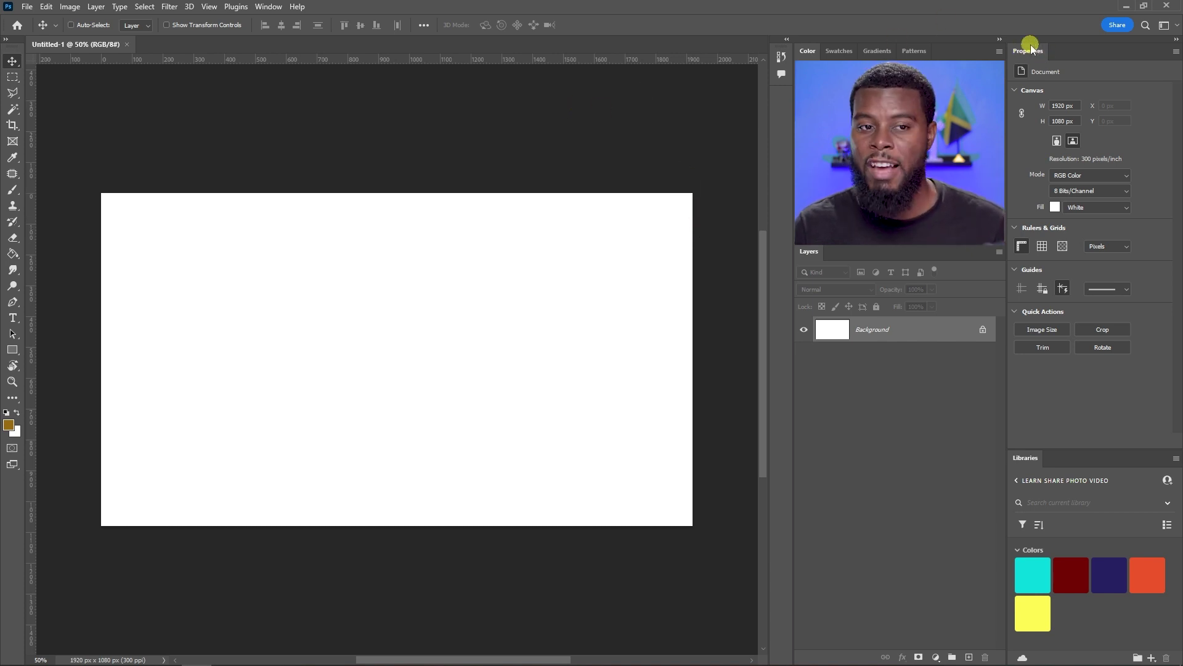
Close and reopen the Properties panel via Window, dock it above Libraries, and enlarge it
{"action": "left_click_drag", "start_coordinate": [1034, 53], "coordinate": [654, 142]}
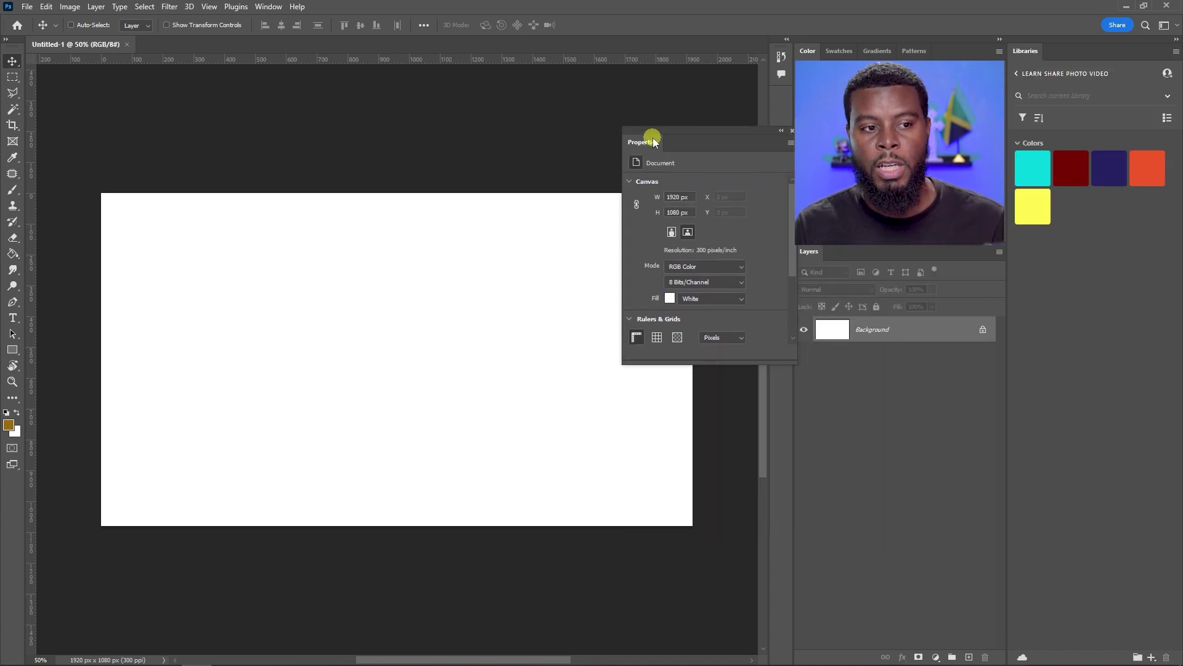
{"action": "left_click", "coordinate": [791, 131]}
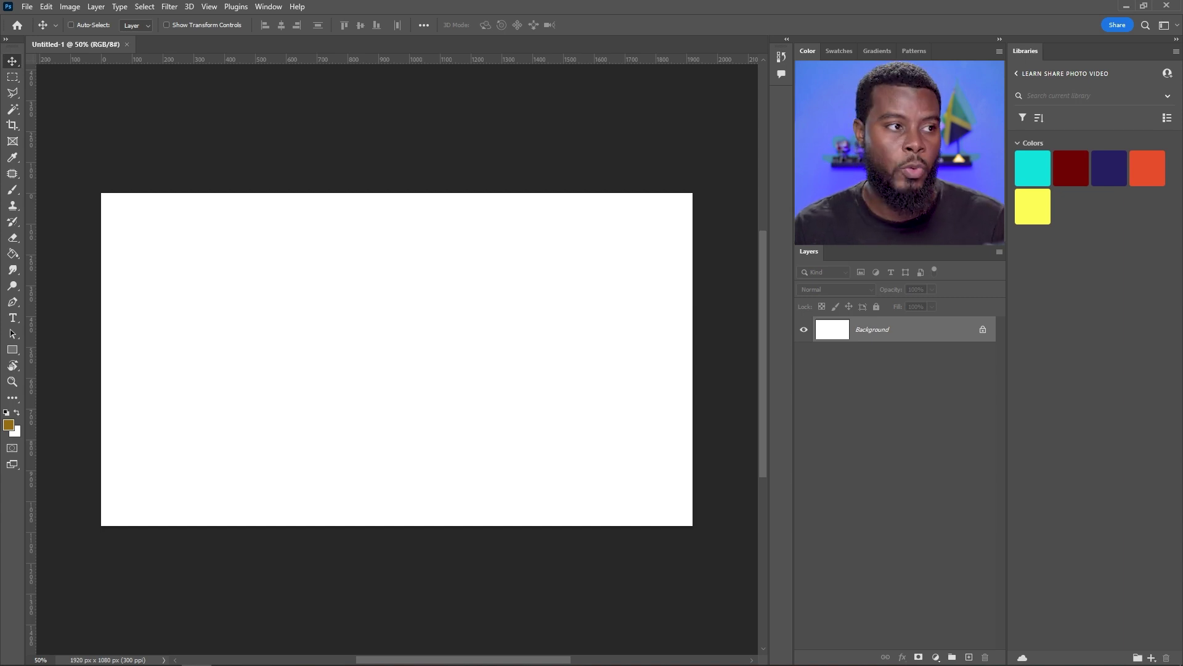
{"action": "left_click", "coordinate": [269, 7]}
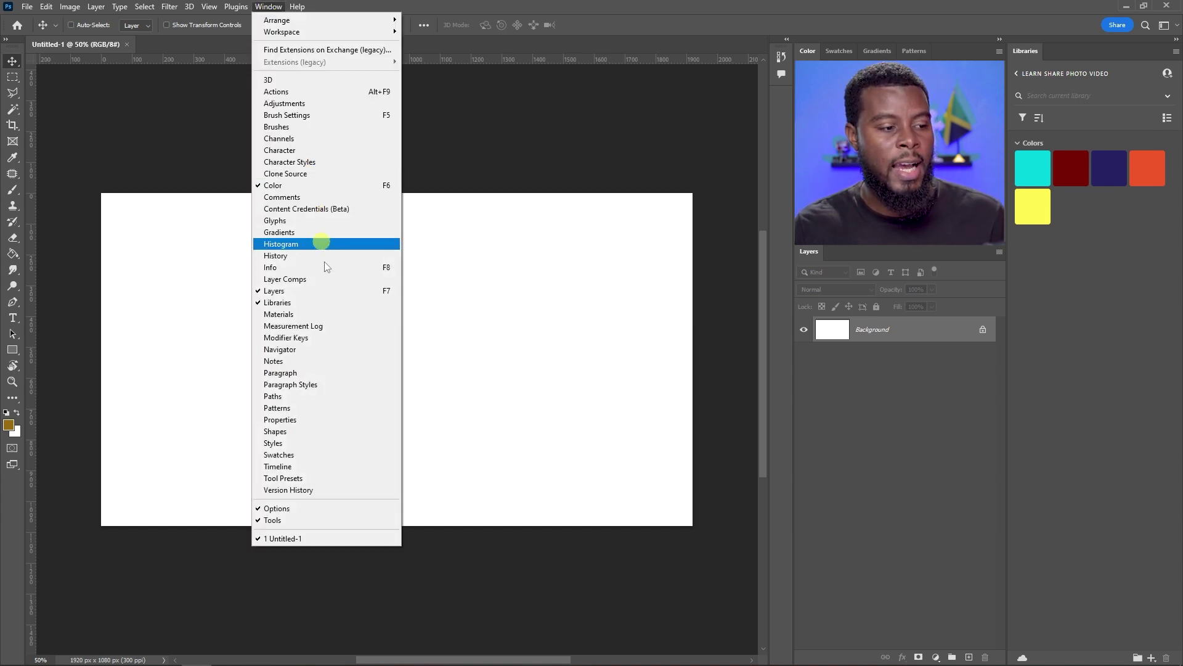
{"action": "left_click", "coordinate": [323, 422]}
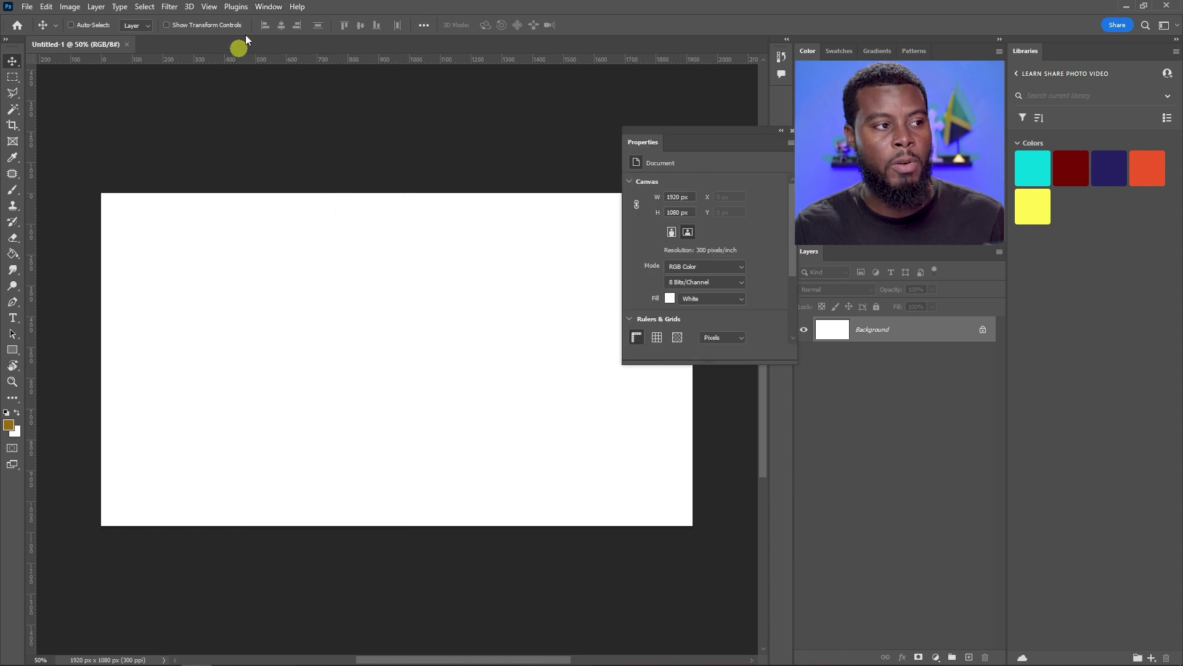
{"action": "left_click", "coordinate": [273, 8]}
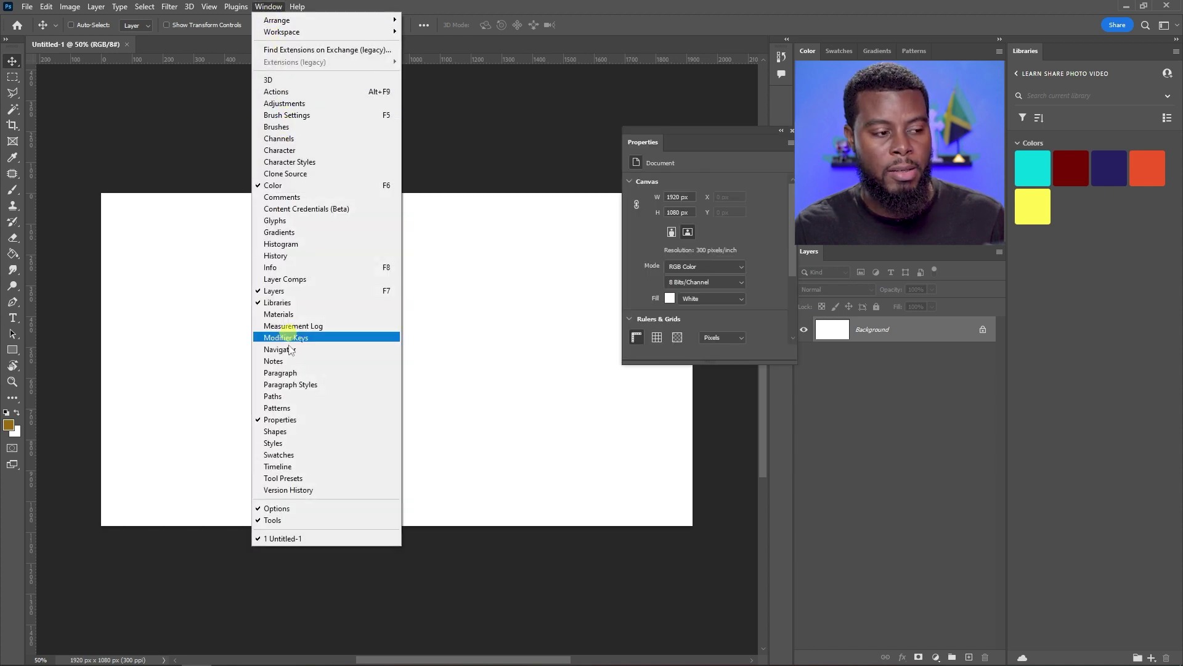
{"action": "left_click_drag", "start_coordinate": [626, 145], "coordinate": [1052, 48]}
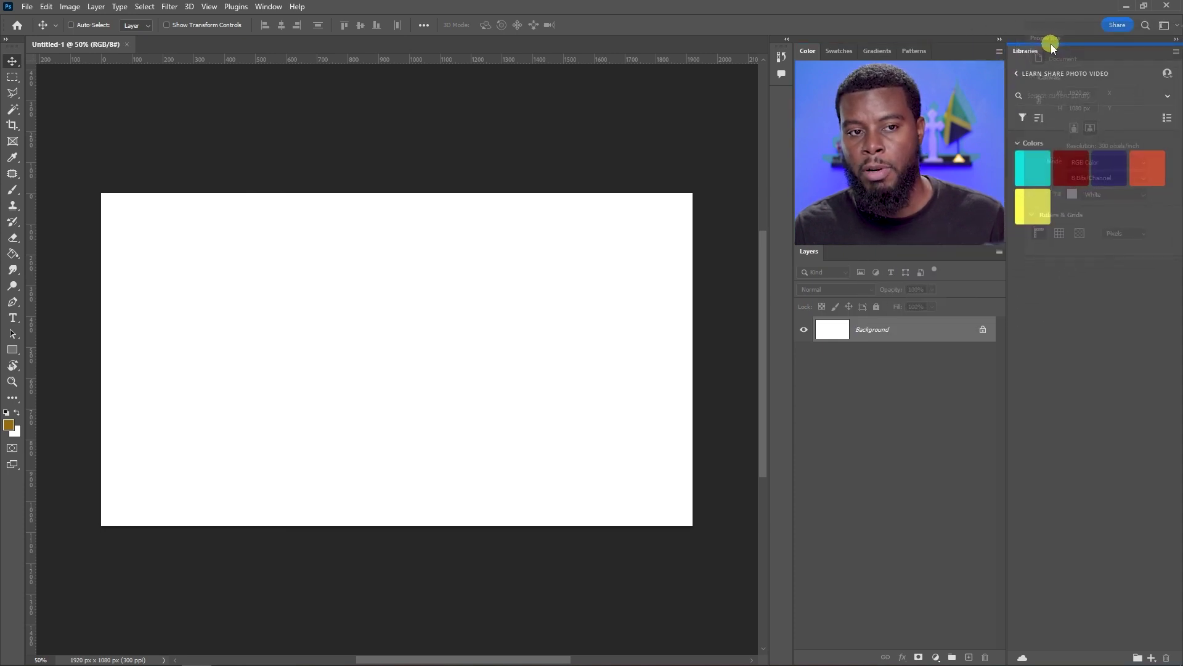
{"action": "left_click_drag", "start_coordinate": [1052, 48], "coordinate": [1052, 47]}
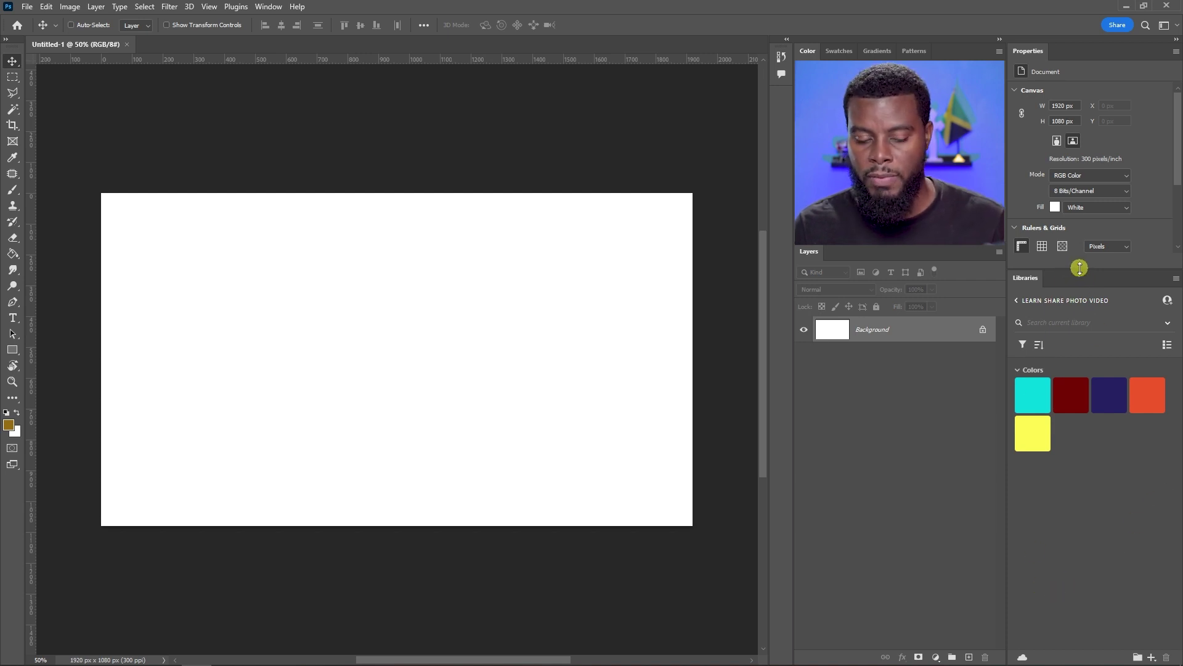
{"action": "left_click_drag", "start_coordinate": [1076, 269], "coordinate": [1091, 463]}
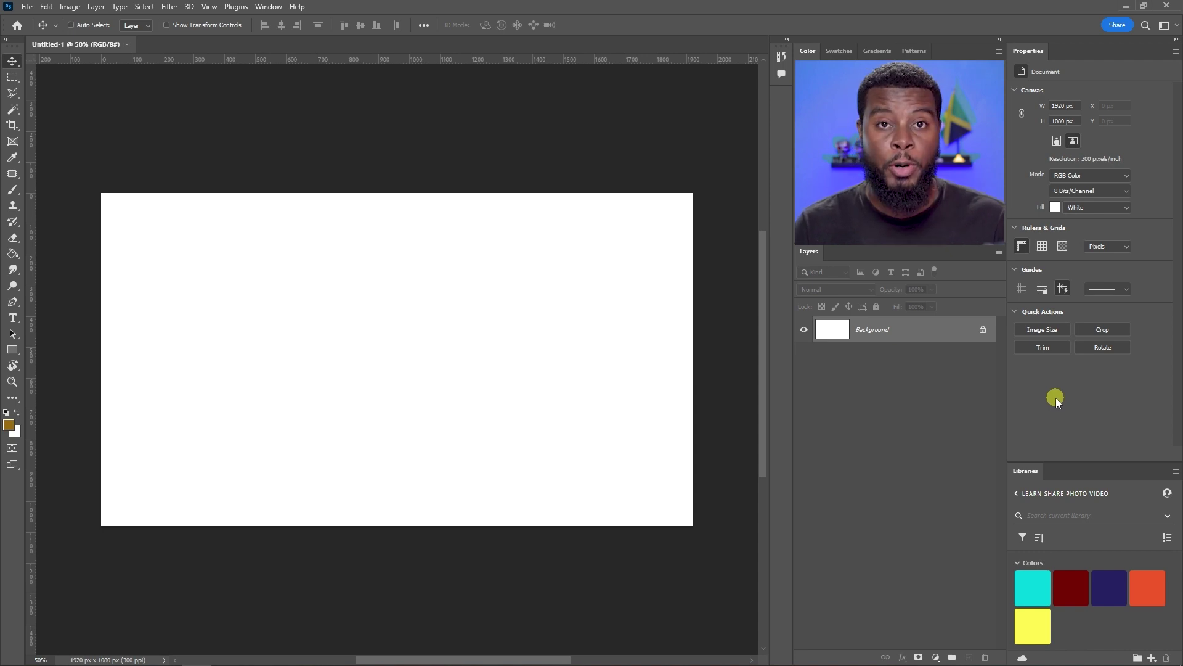
Drag the curly-haired woman photo from File Explorer onto the canvas and commit the placement
{"action": "left_click", "coordinate": [27, 8]}
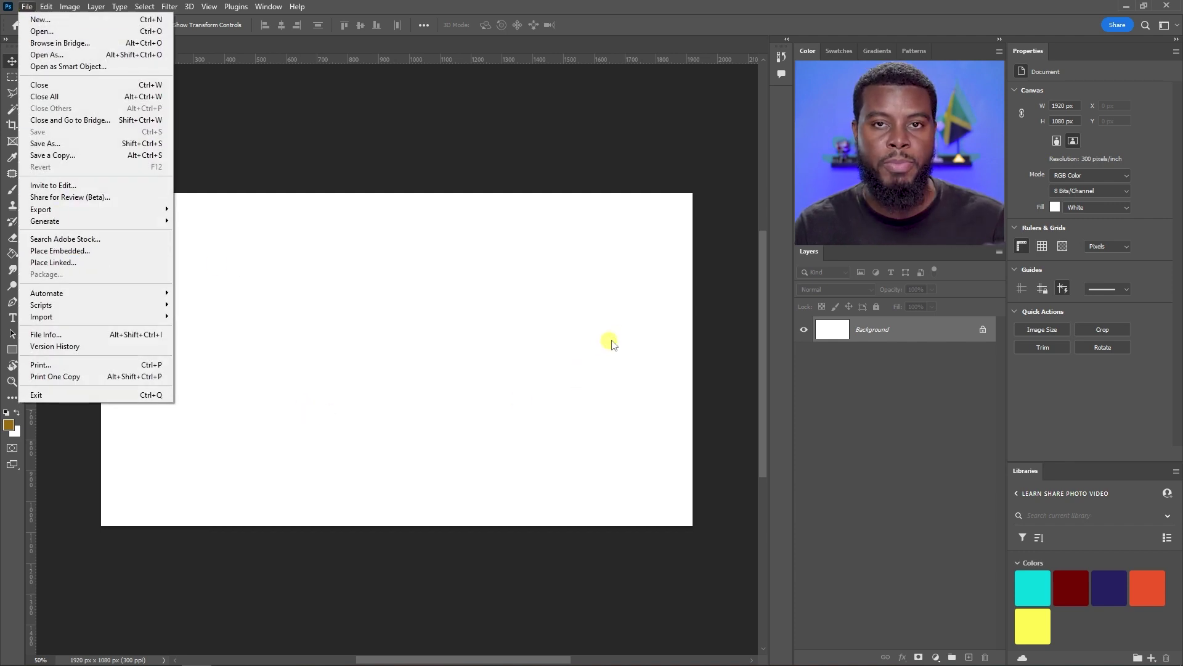
{"action": "left_click", "coordinate": [597, 297]}
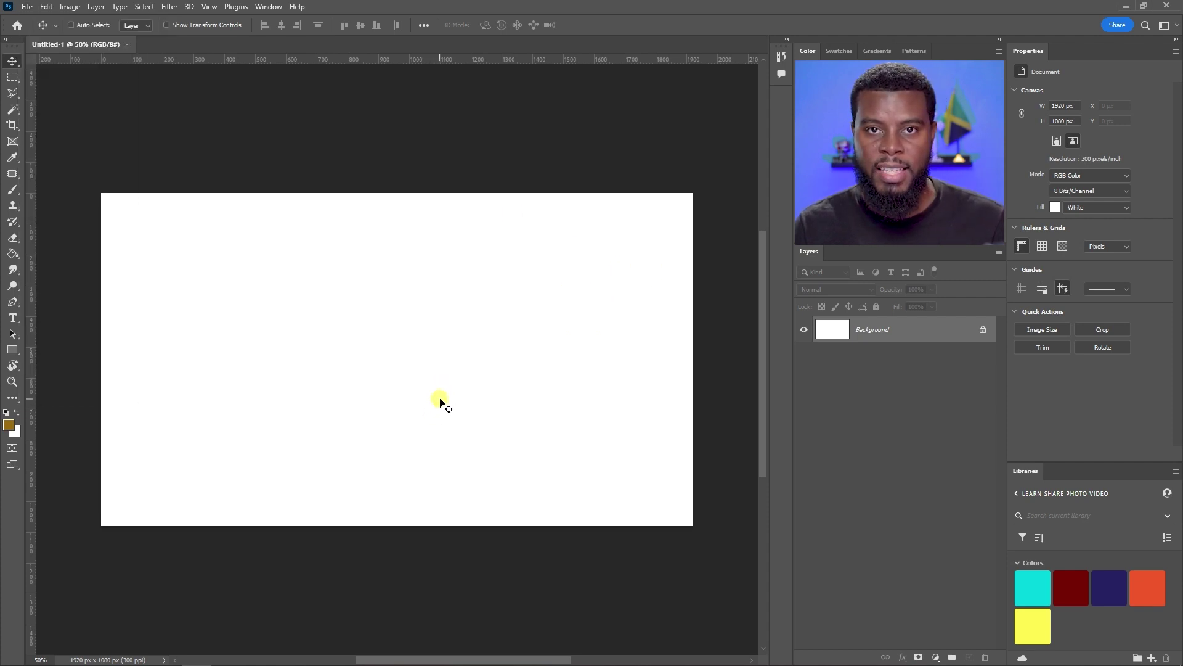
{"action": "key", "text": "alt+Tab"}
{"action": "left_click_drag", "start_coordinate": [706, 327], "coordinate": [291, 363]}
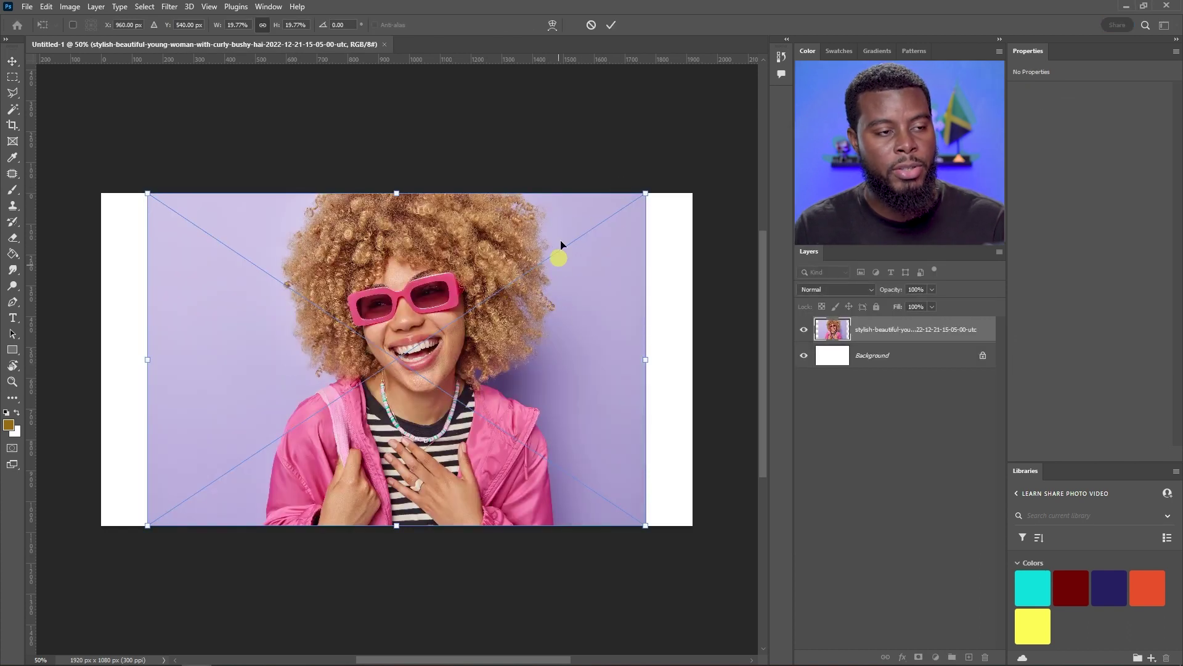
{"action": "left_click", "coordinate": [612, 26]}
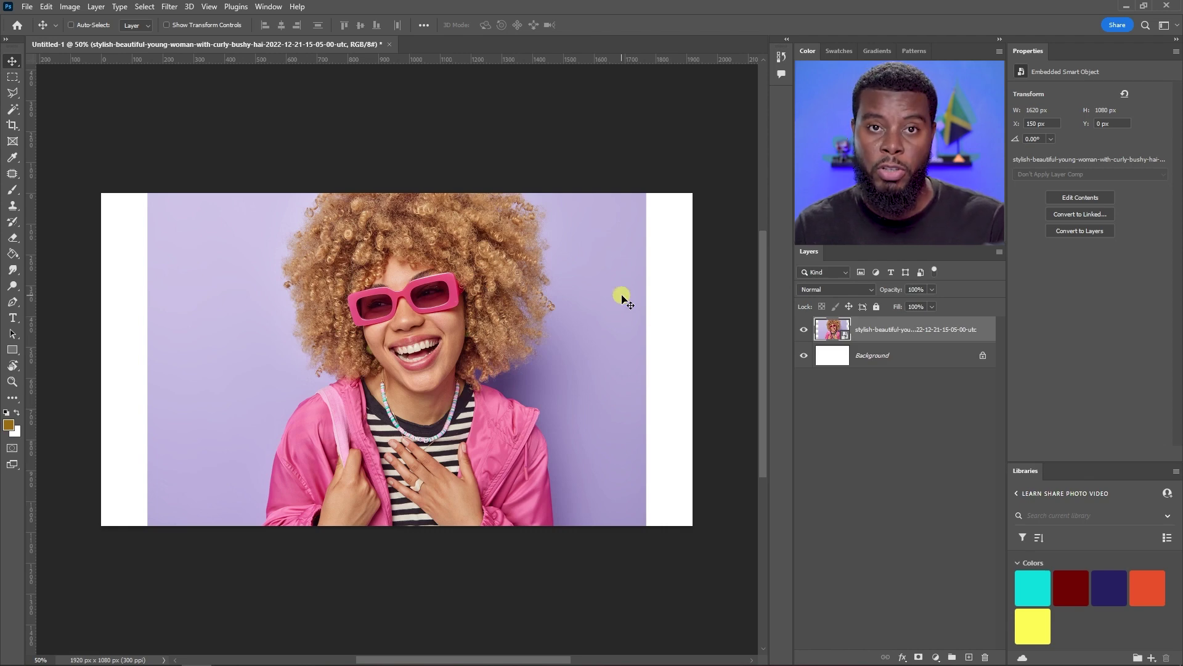
Place the Adobe_Photoshop_CC_icon.svg Ps logo onto the canvas as a new layer
{"action": "key", "text": "alt+Tab"}
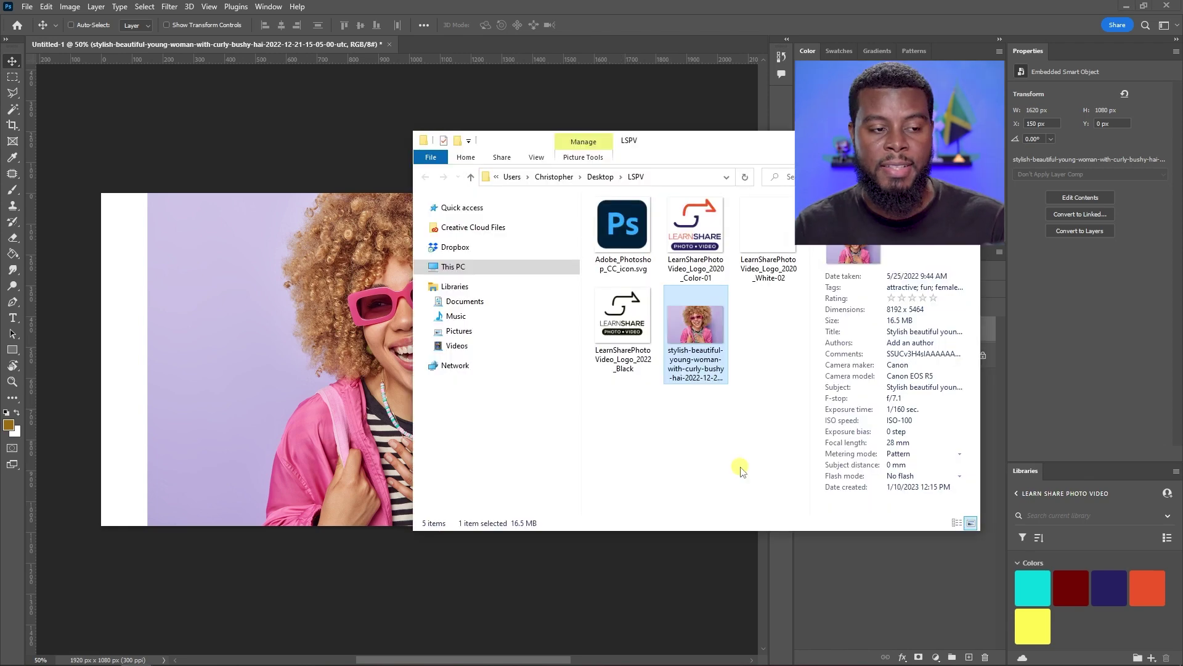
{"action": "left_click_drag", "start_coordinate": [635, 235], "coordinate": [473, 368]}
{"action": "key", "text": "Return"}
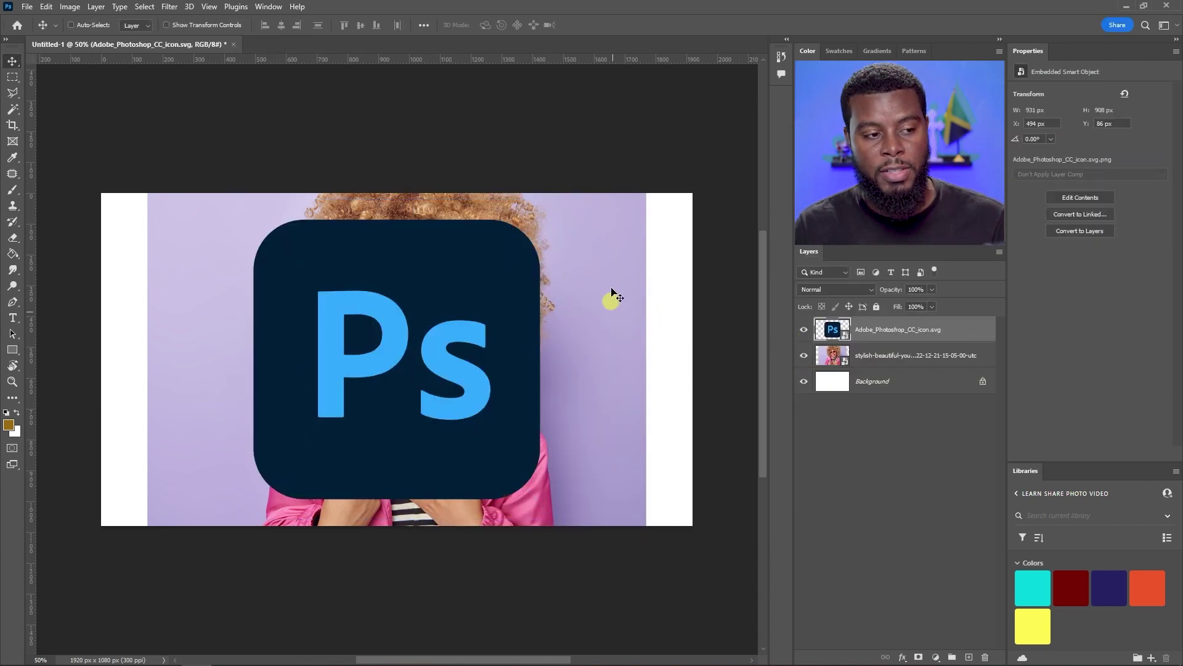
Adjust layer visibility so the Ps logo is hidden and the full photo shows
{"action": "left_click_drag", "start_coordinate": [806, 334], "coordinate": [810, 356]}
{"action": "left_click", "coordinate": [807, 356]}
{"action": "left_click", "coordinate": [803, 336]}
{"action": "left_click", "coordinate": [803, 338]}
{"action": "mouse_move", "coordinate": [804, 356]}
{"action": "left_mouse_down"}
{"action": "mouse_move", "coordinate": [808, 387]}
{"action": "mouse_move", "coordinate": [804, 338]}
{"action": "left_mouse_up"}
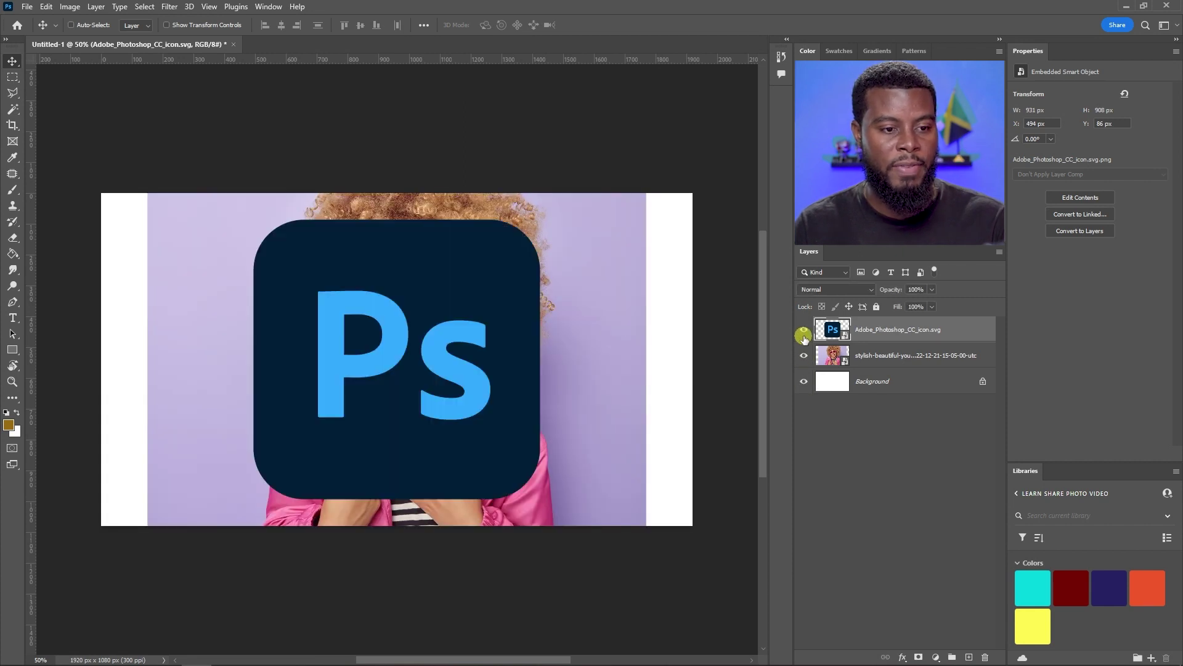
{"action": "left_click", "coordinate": [804, 337]}
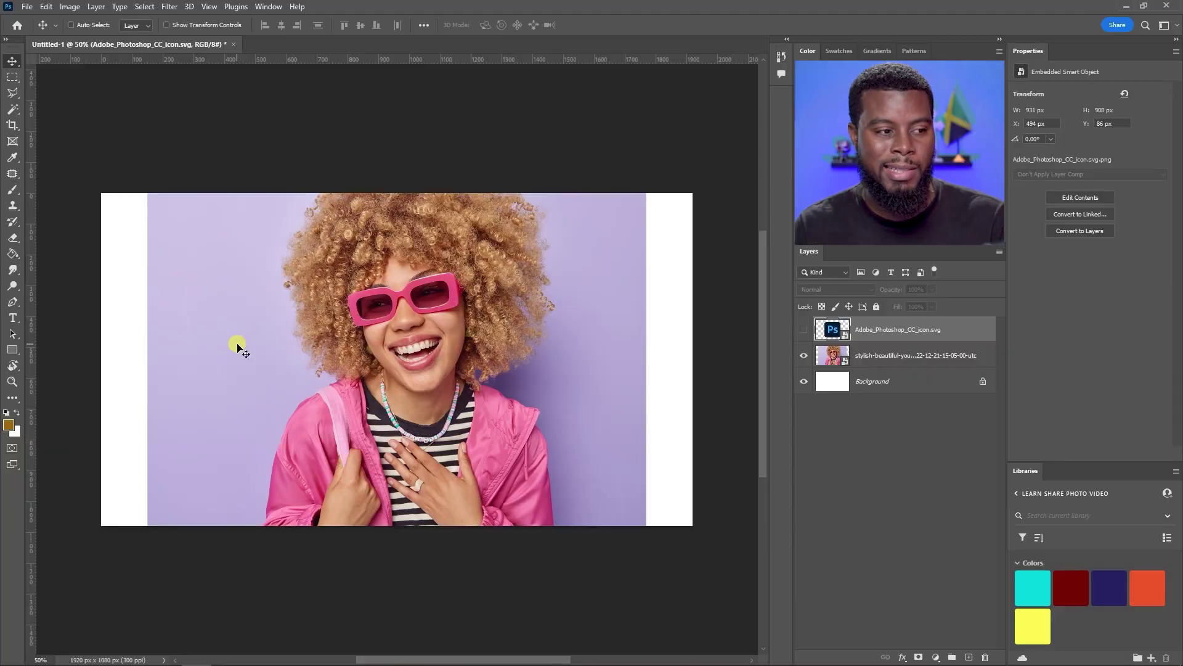
{"action": "key", "text": "t"}
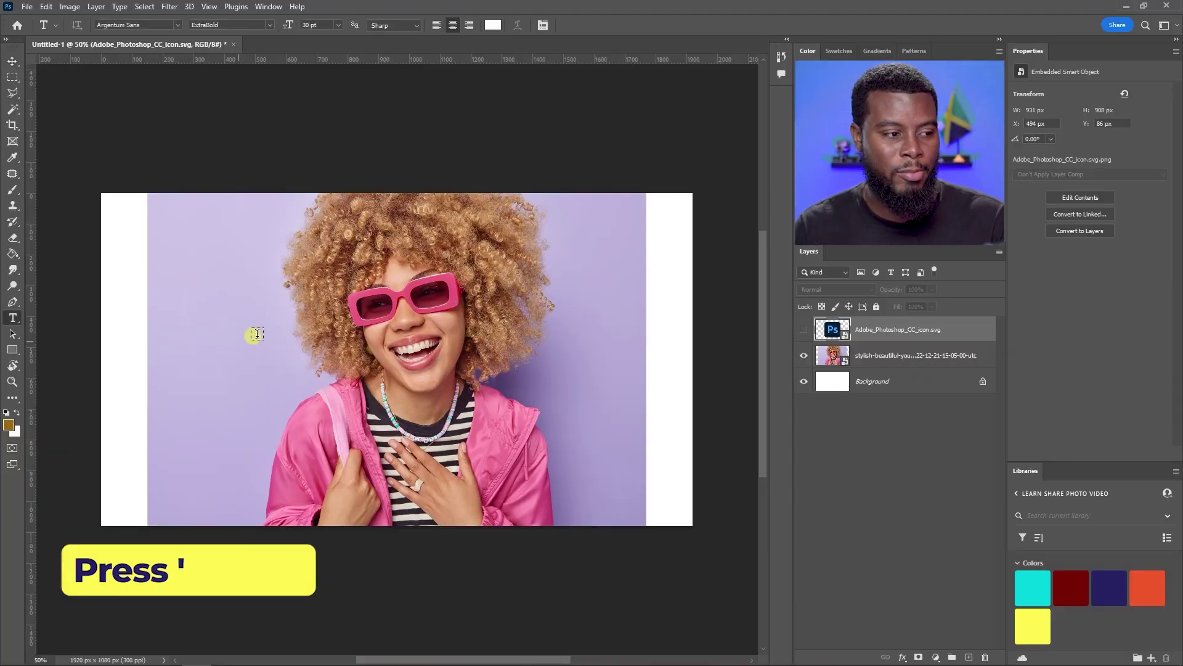
{"action": "left_click", "coordinate": [214, 329]}
{"action": "left_click", "coordinate": [12, 61]}
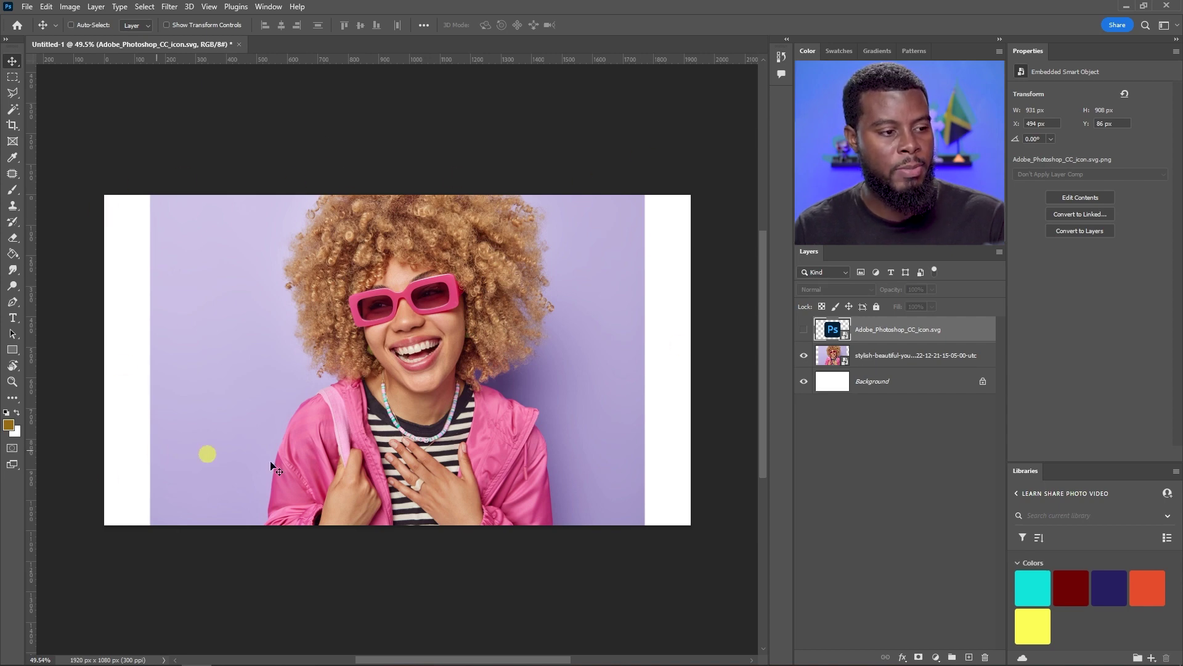
{"action": "key", "text": "z"}
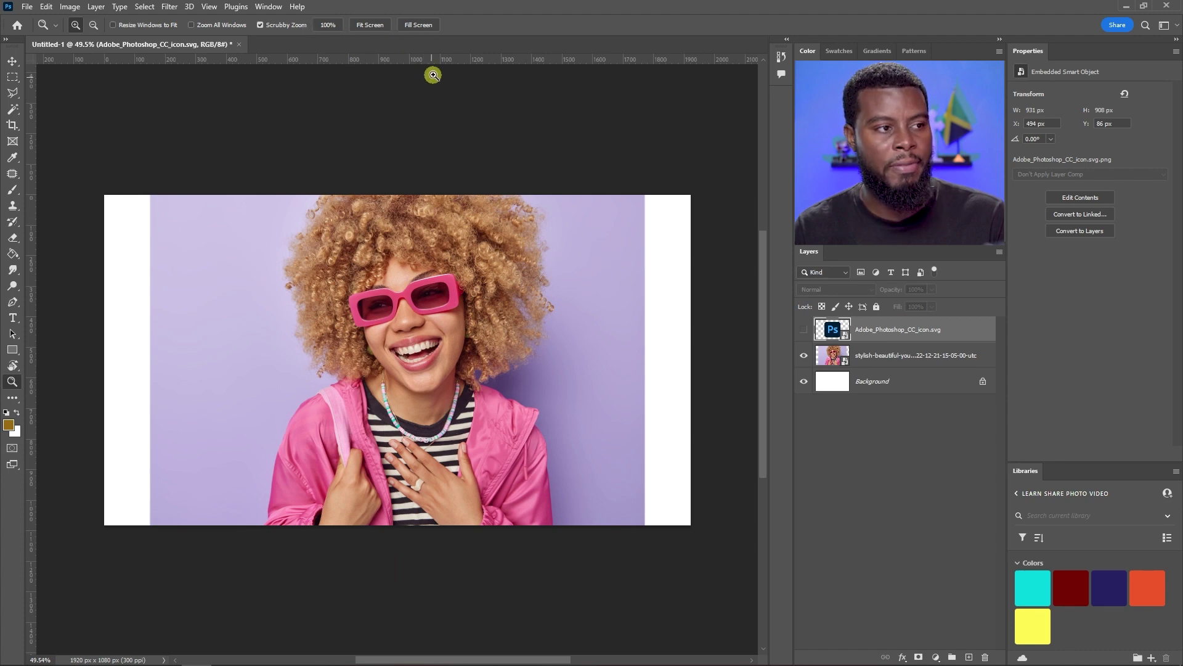
{"action": "key", "text": "v"}
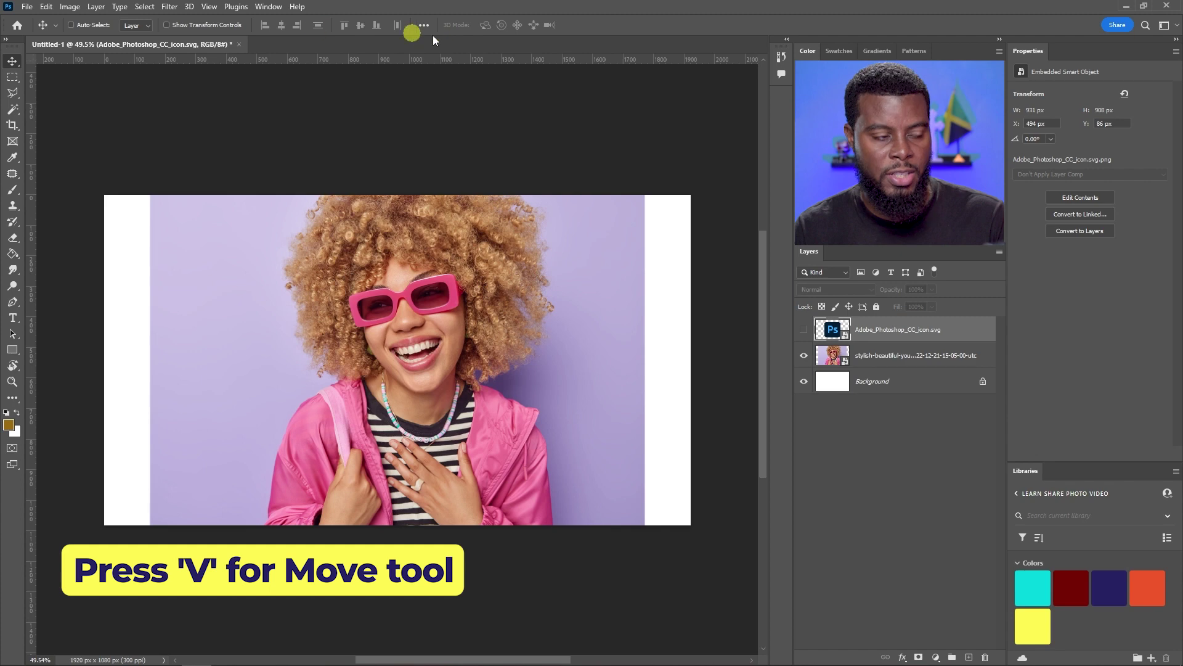
{"action": "key", "text": "t"}
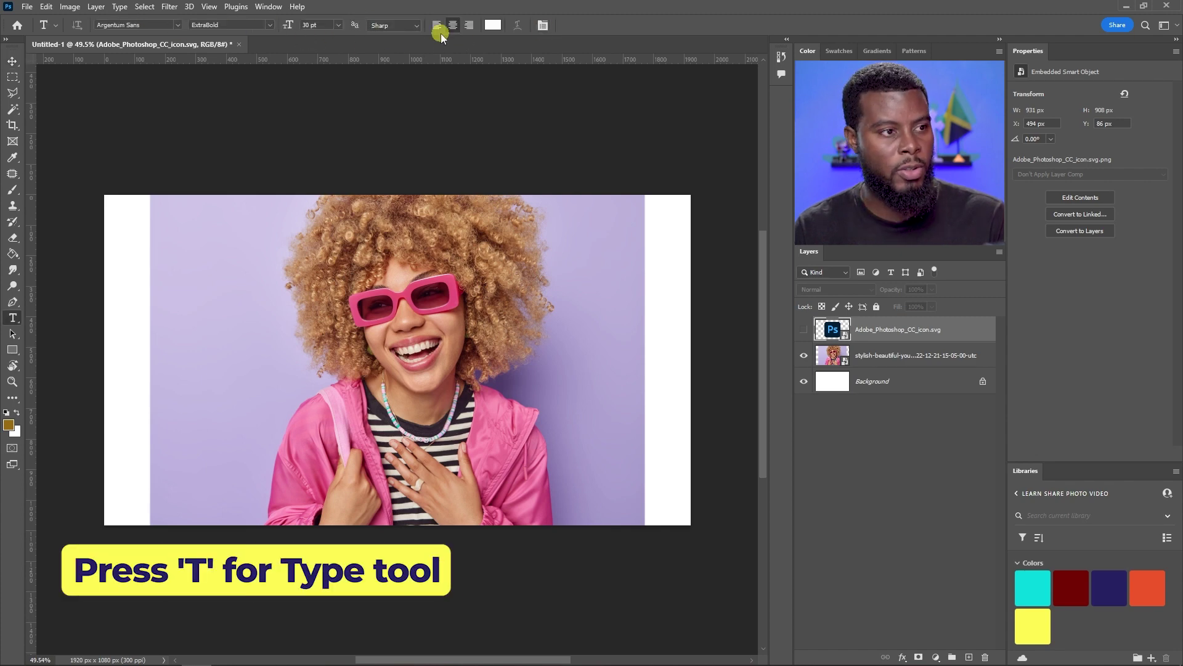
{"action": "key", "text": "z"}
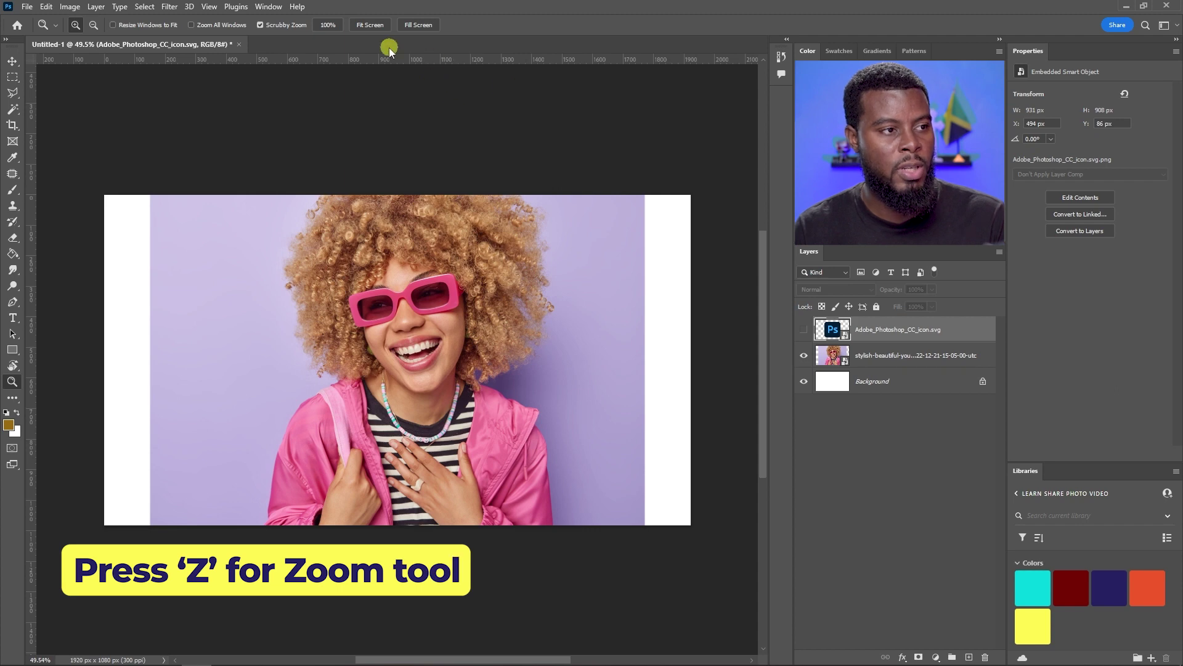
{"action": "left_click", "coordinate": [365, 28]}
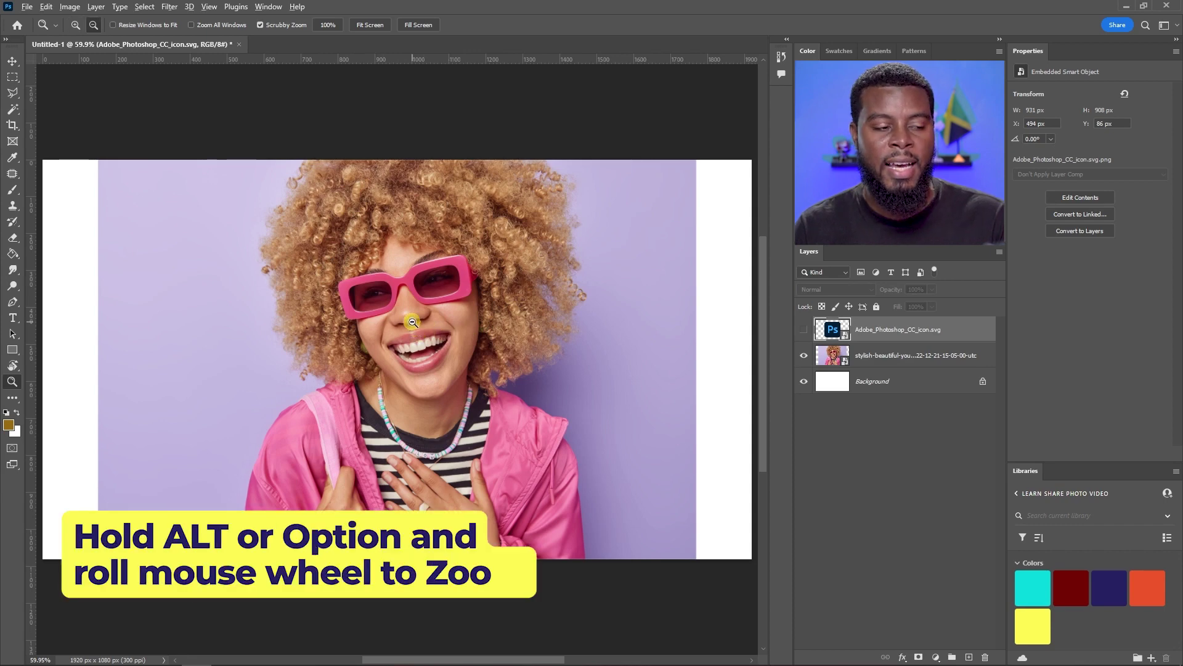
{"action": "scroll", "coordinate": [413, 322], "scroll_direction": "down", "scroll_amount": 1}
{"action": "scroll", "coordinate": [412, 321], "scroll_direction": "down", "scroll_amount": 2}
{"action": "scroll", "coordinate": [412, 322], "scroll_direction": "up", "scroll_amount": 2}
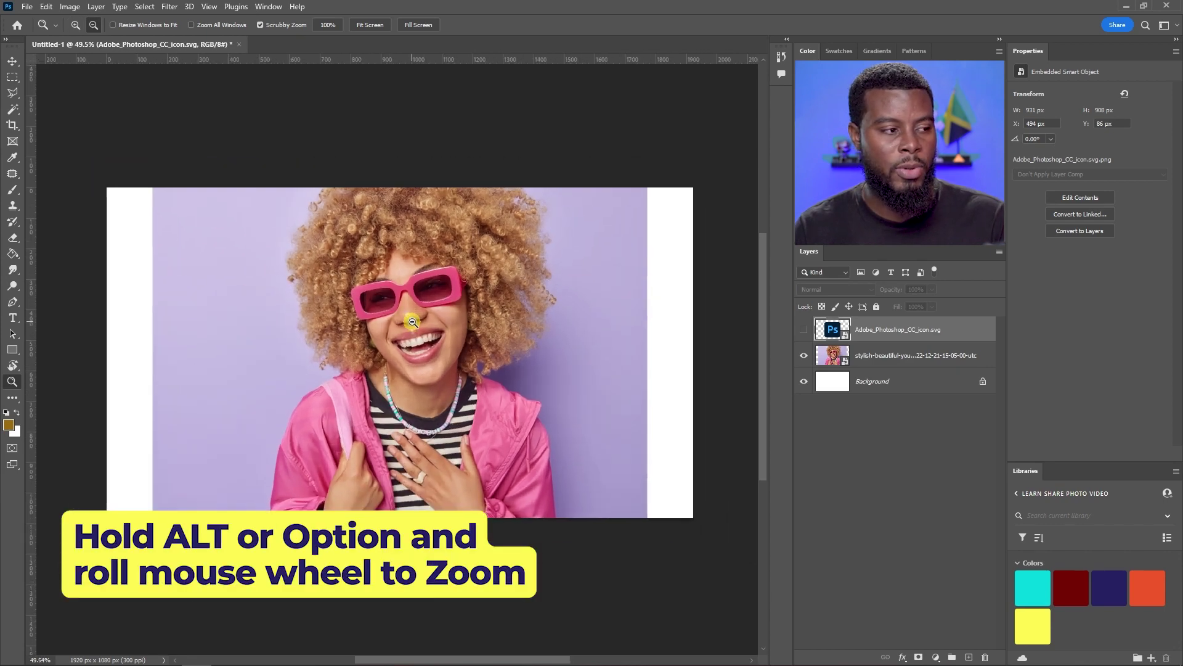
{"action": "scroll", "coordinate": [413, 322], "scroll_direction": "up", "scroll_amount": 1}
{"action": "scroll", "coordinate": [413, 322], "scroll_direction": "down", "scroll_amount": 2}
{"action": "key", "text": "alt+bracketleft"}
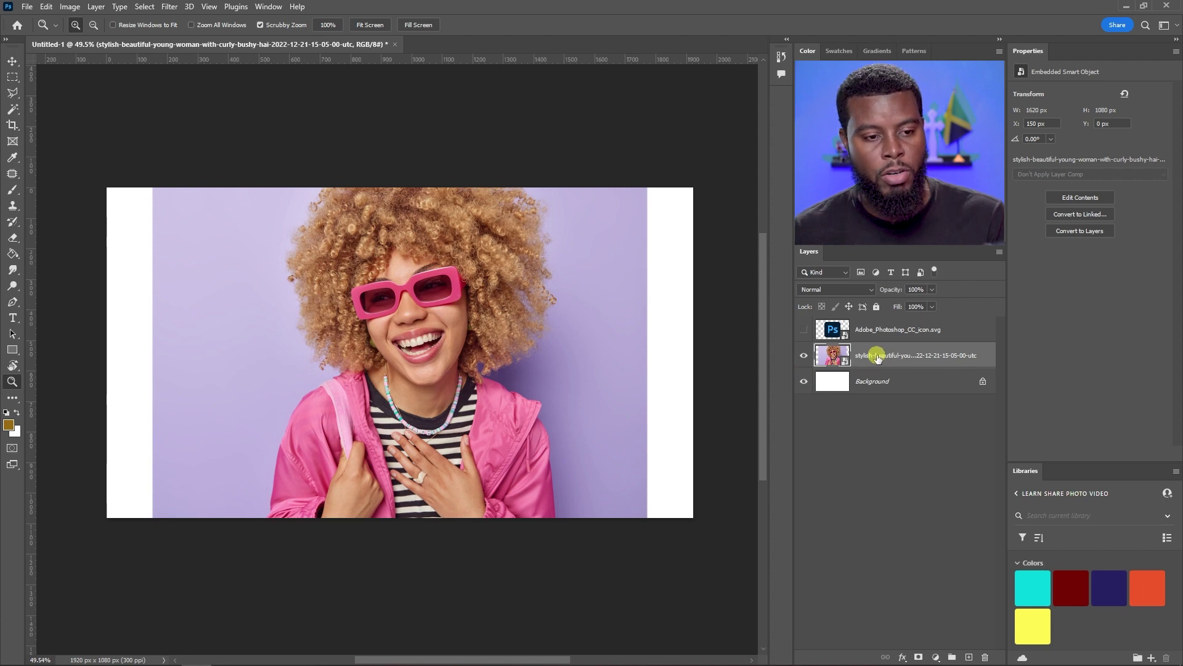
Duplicate the photo layer with Ctrl+J and rasterize the copy
{"action": "key", "text": "ctrl+j"}
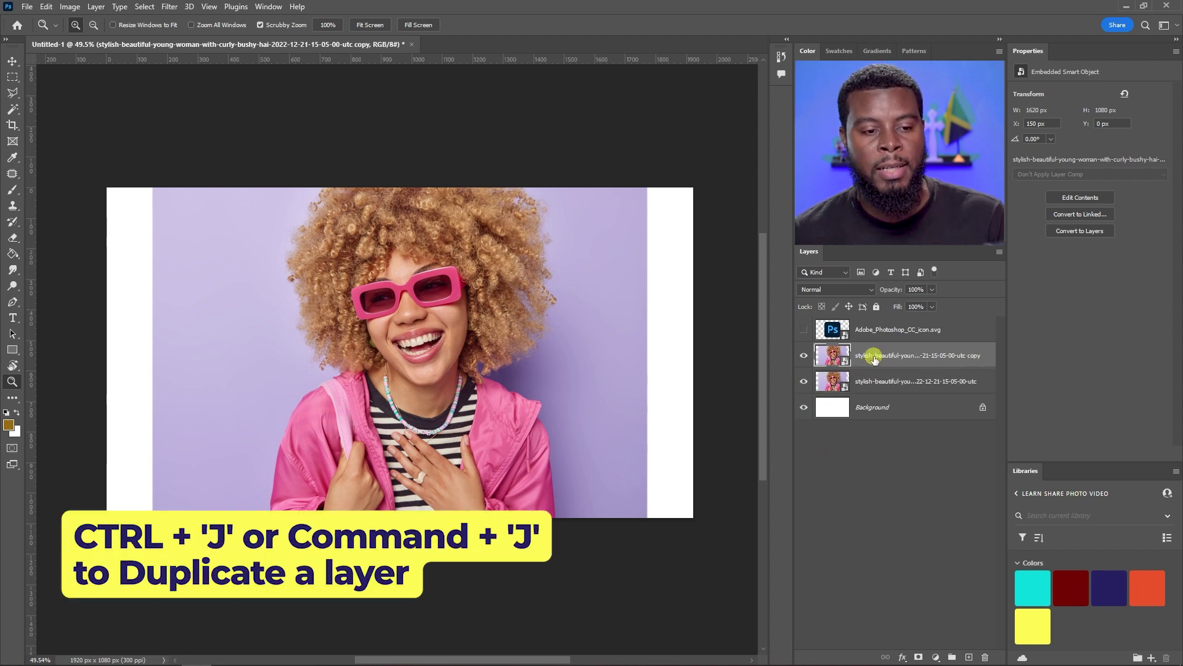
{"action": "left_click", "coordinate": [804, 361]}
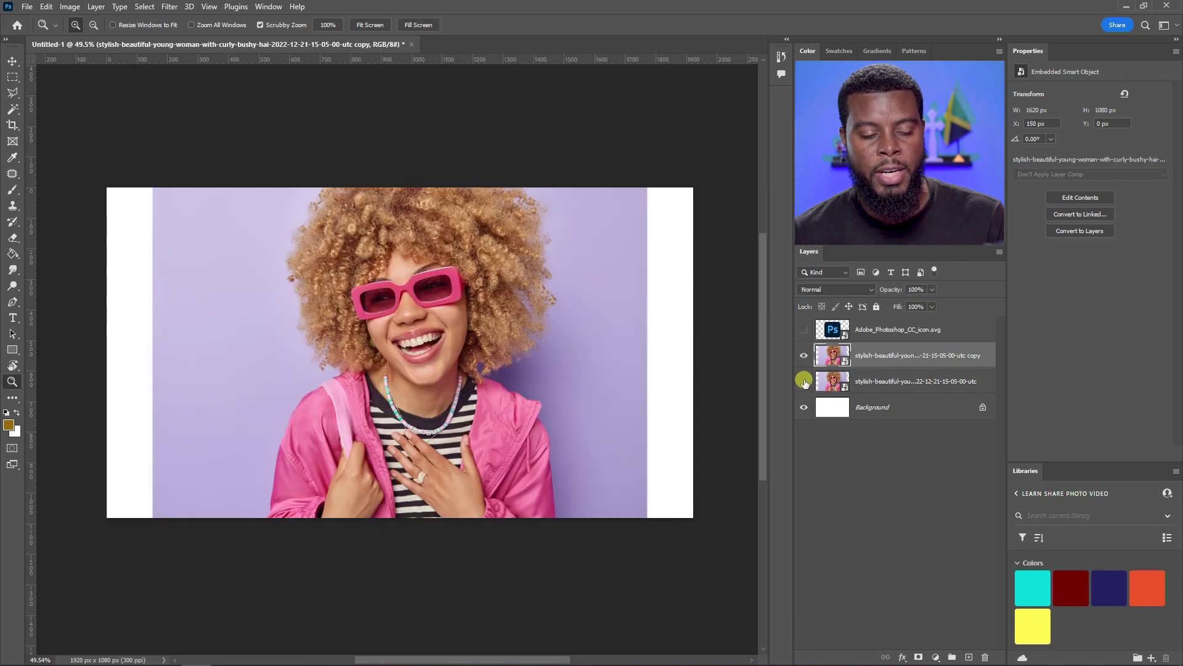
{"action": "right_click", "coordinate": [887, 358]}
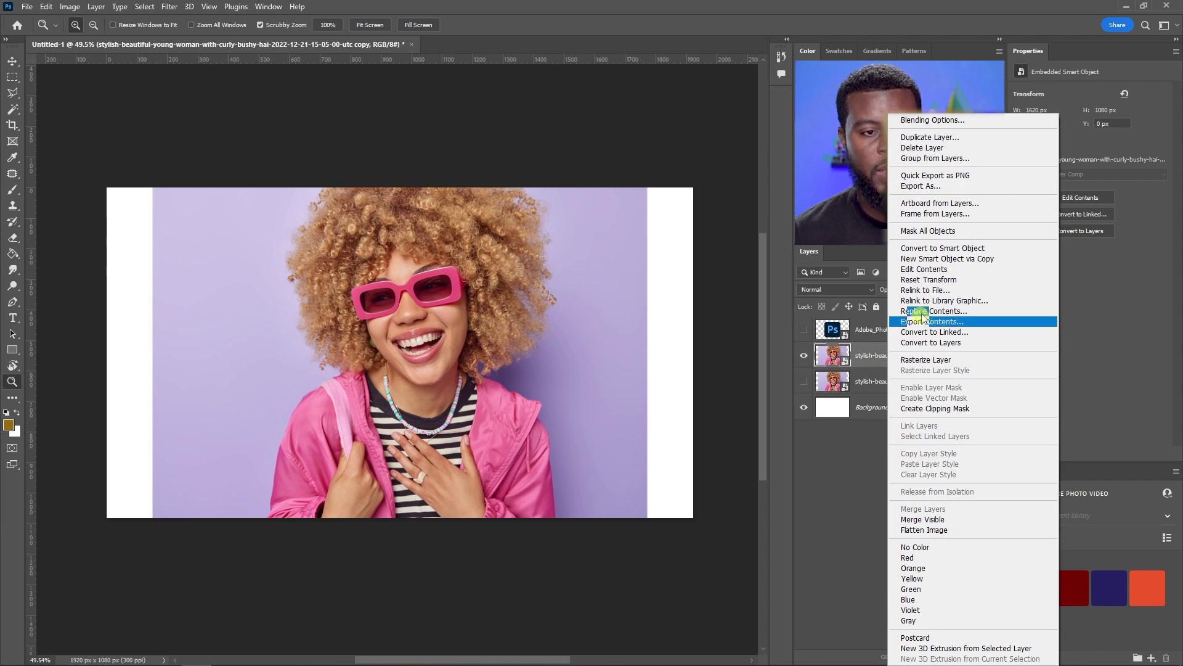
{"action": "left_click", "coordinate": [929, 359]}
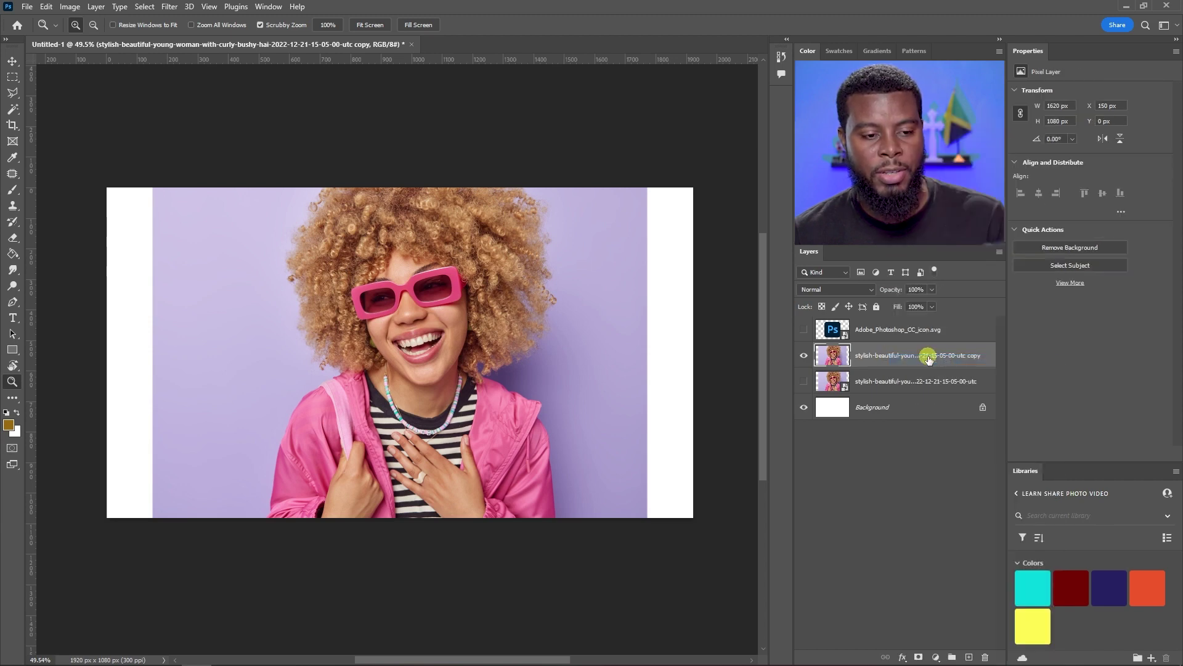
Content-Aware Scale the duplicate wider so it covers the white strips
{"action": "left_click", "coordinate": [46, 7]}
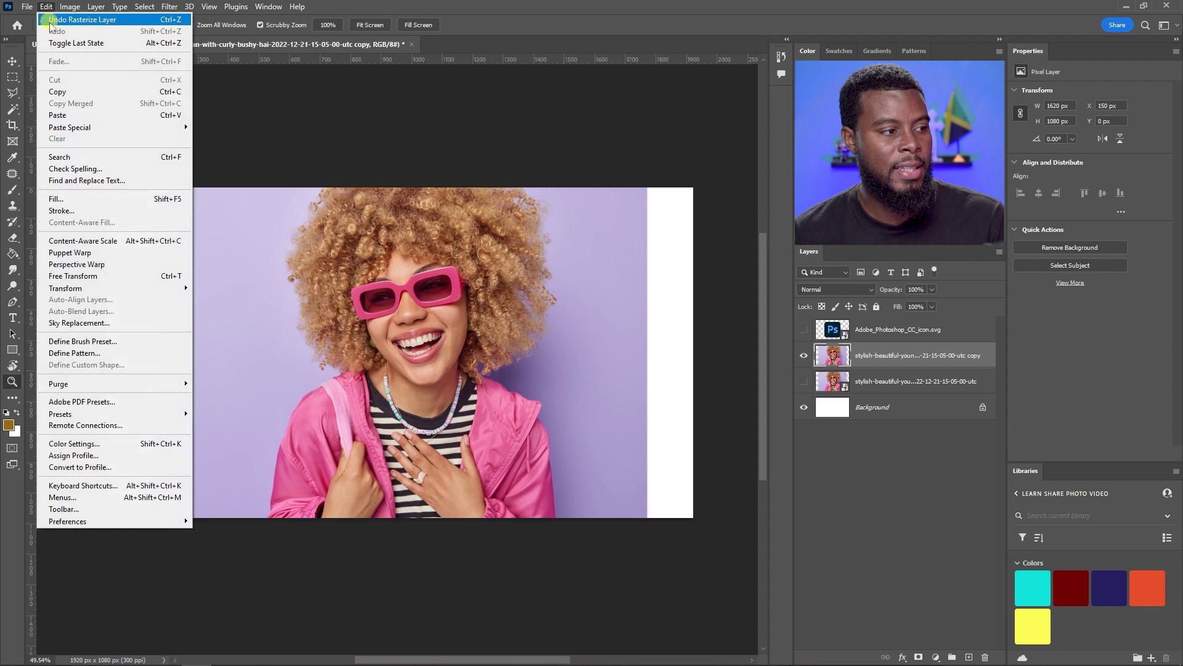
{"action": "left_click", "coordinate": [130, 245]}
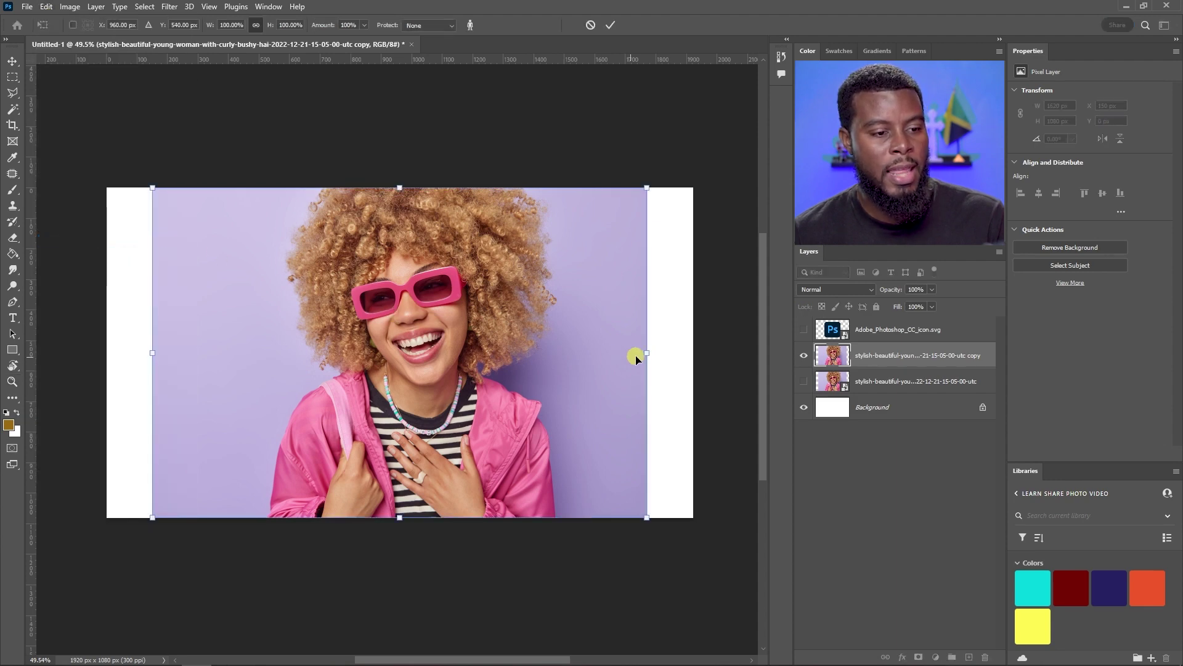
{"action": "left_click_drag", "start_coordinate": [647, 356], "coordinate": [737, 357]}
{"action": "key", "text": "Return"}
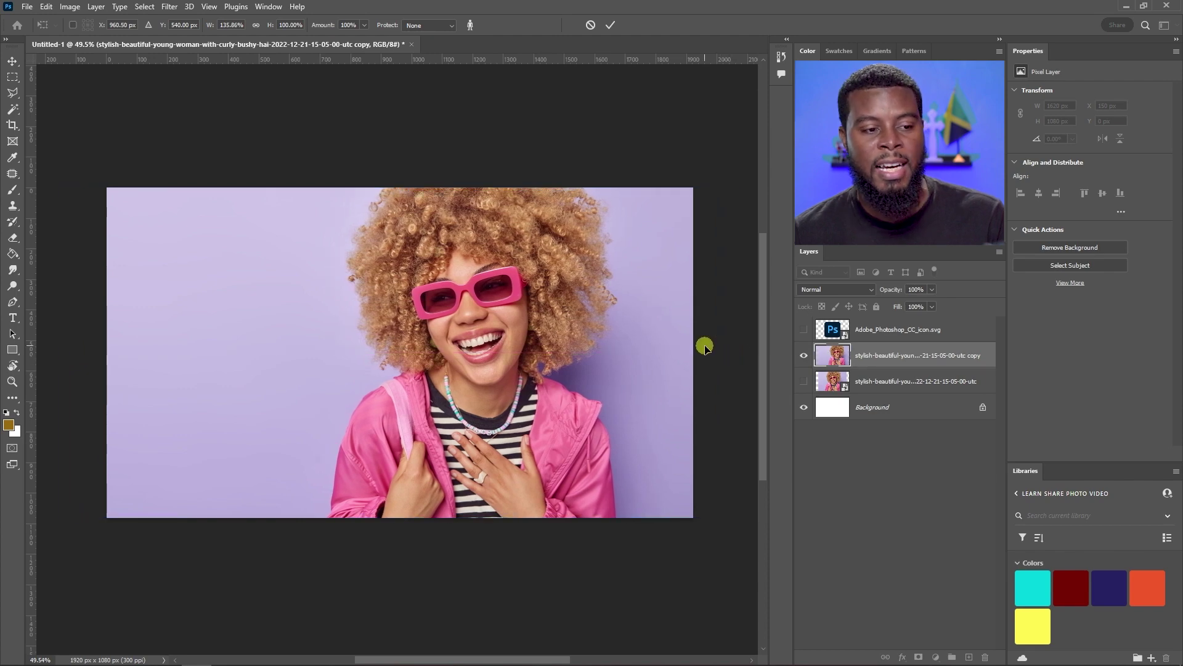
Reposition the stretched photo, nudging it right so it covers the canvas
{"action": "left_click_drag", "start_coordinate": [603, 309], "coordinate": [533, 308]}
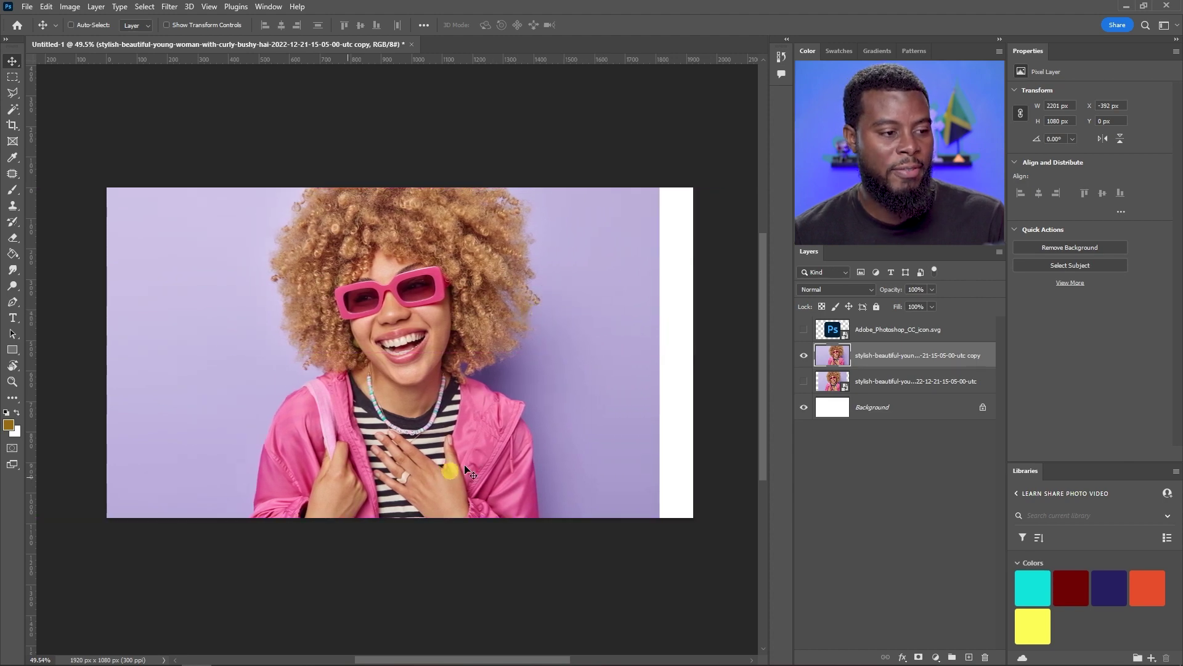
{"action": "left_click", "coordinate": [479, 327]}
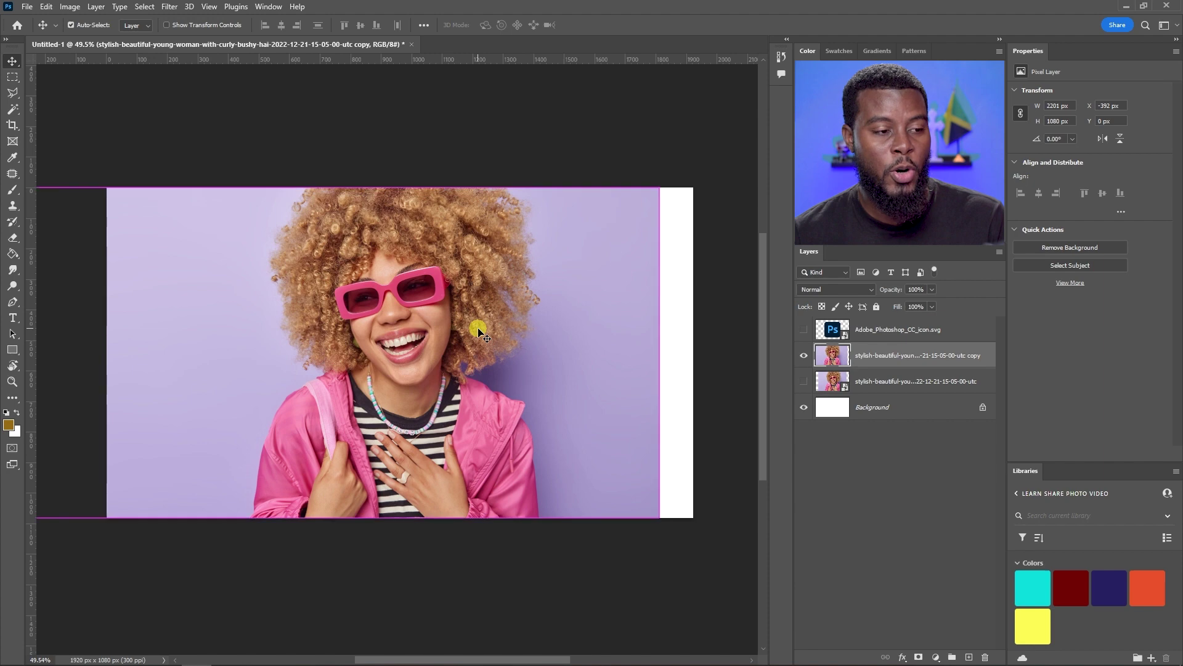
{"action": "key", "text": "ctrl+z"}
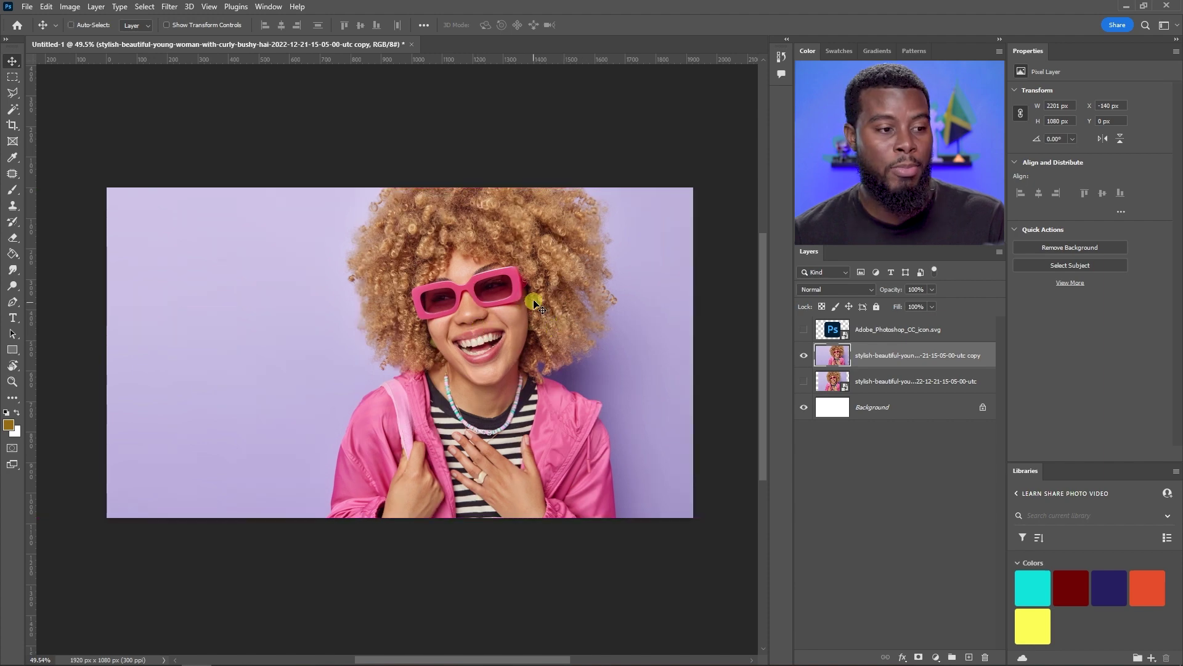
{"action": "mouse_move", "coordinate": [532, 294]}
{"action": "left_mouse_down"}
{"action": "mouse_move", "coordinate": [569, 294]}
{"action": "mouse_move", "coordinate": [551, 294]}
{"action": "left_mouse_up"}
{"action": "scroll", "coordinate": [543, 295], "scroll_direction": "up", "scroll_amount": 1, "text": "alt"}
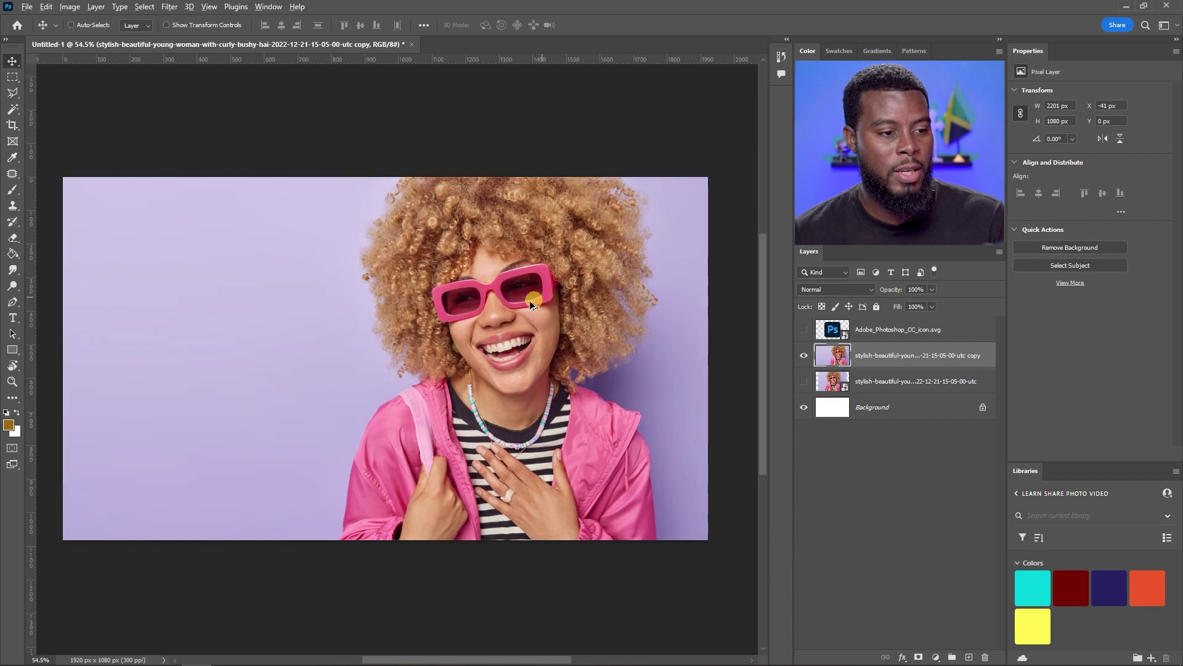
{"action": "scroll", "coordinate": [512, 312], "scroll_direction": "left", "scroll_amount": 1}
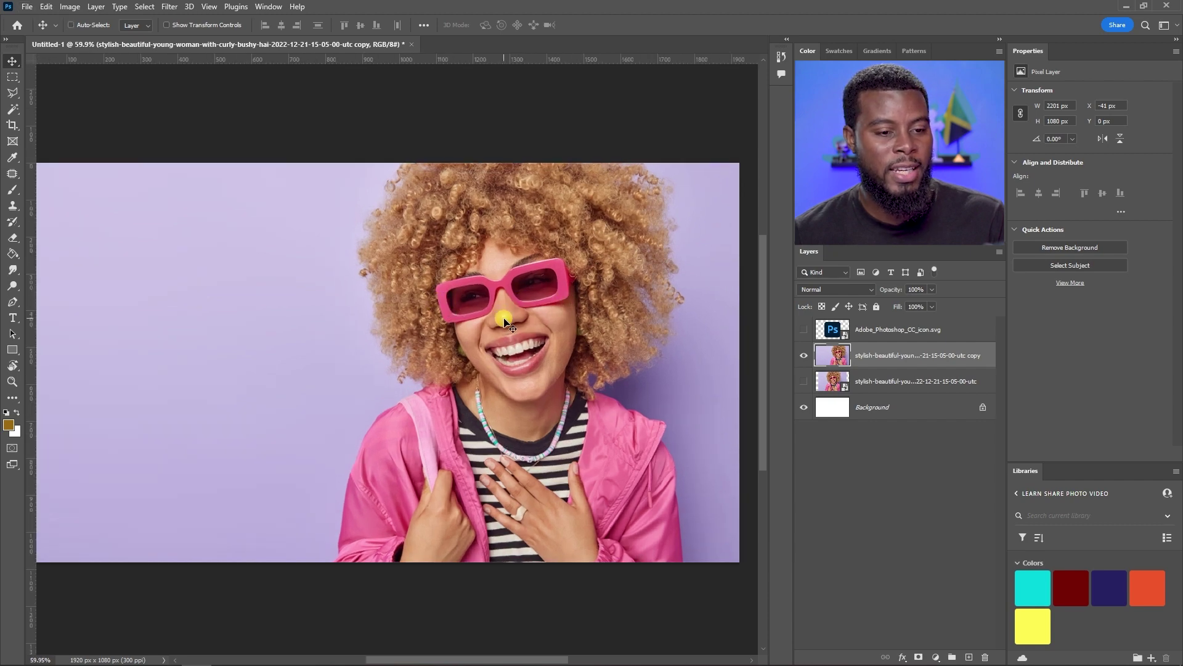
{"action": "scroll", "coordinate": [502, 316], "scroll_direction": "up", "scroll_amount": 1, "text": "alt"}
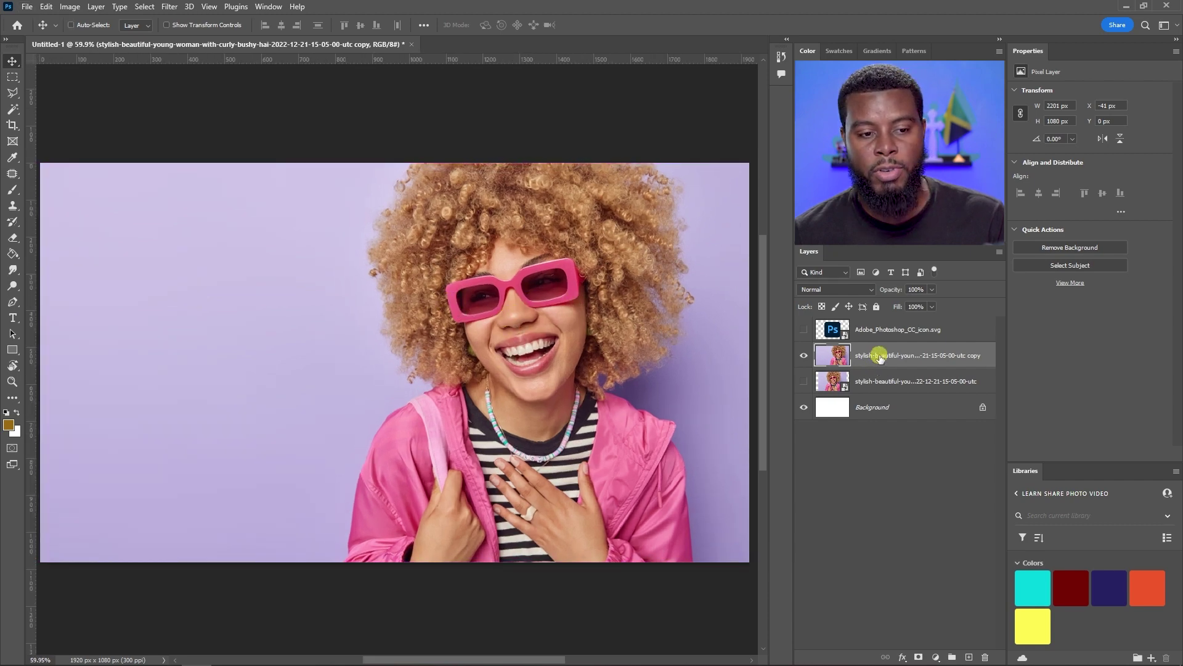
Convert the stretched photo to a smart object and hide the original photo layer
{"action": "right_click", "coordinate": [878, 358]}
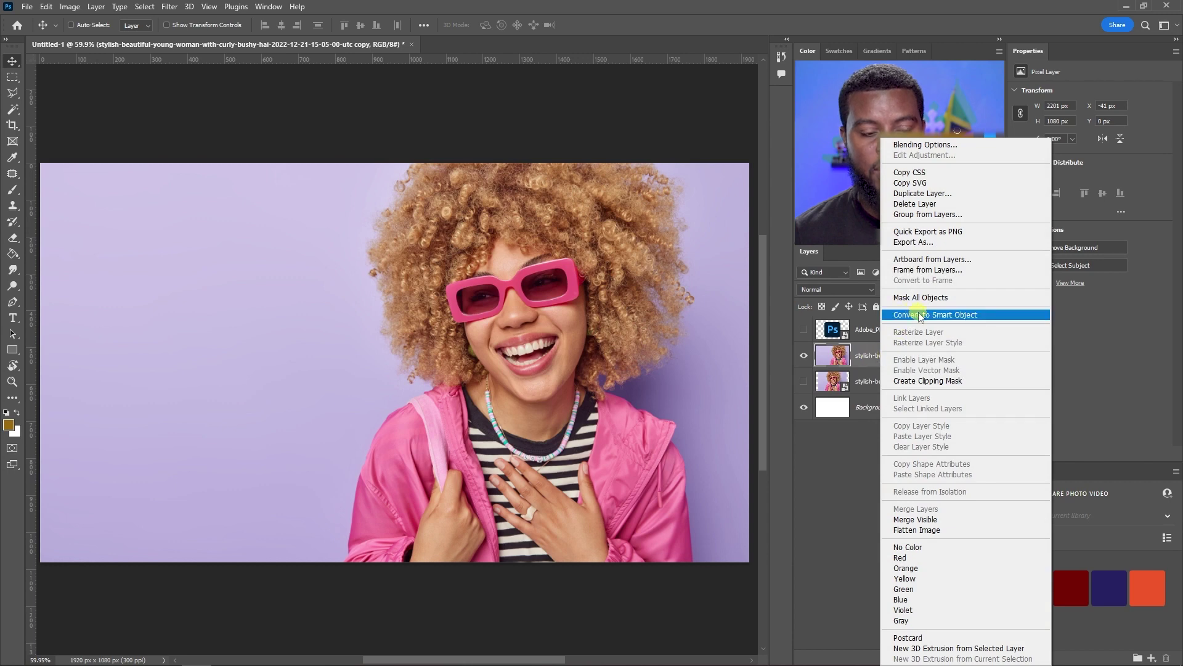
{"action": "left_click", "coordinate": [906, 315]}
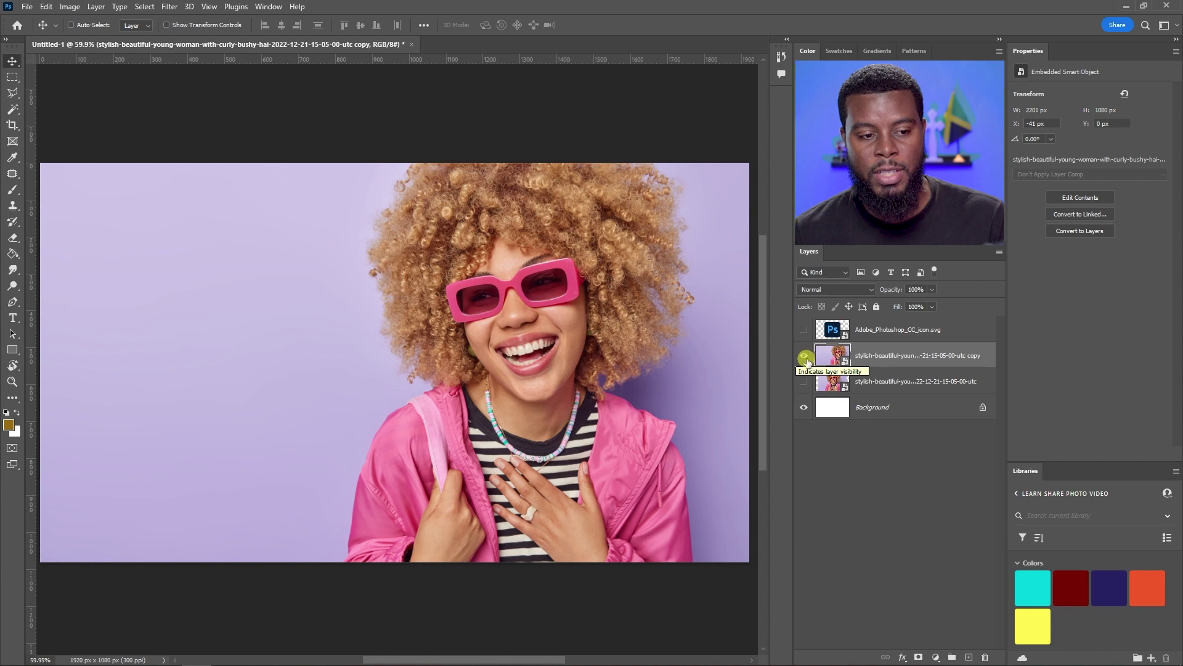
{"action": "left_click", "coordinate": [804, 355]}
{"action": "left_click", "coordinate": [804, 381]}
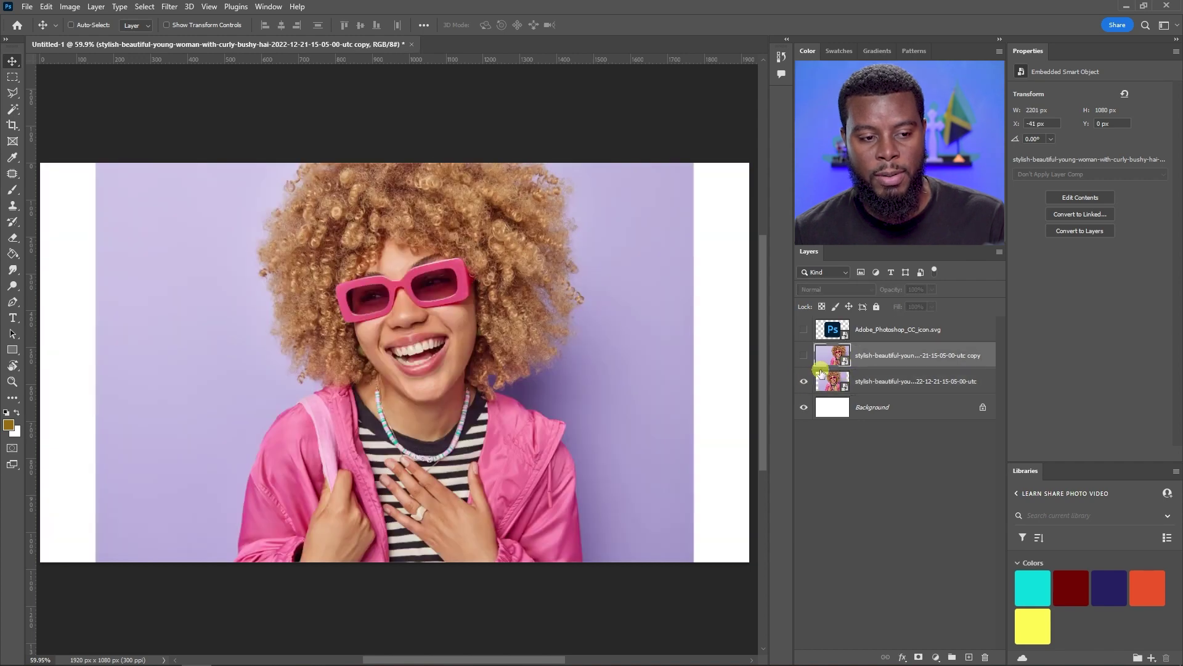
{"action": "left_click", "coordinate": [804, 356]}
{"action": "left_click", "coordinate": [803, 381]}
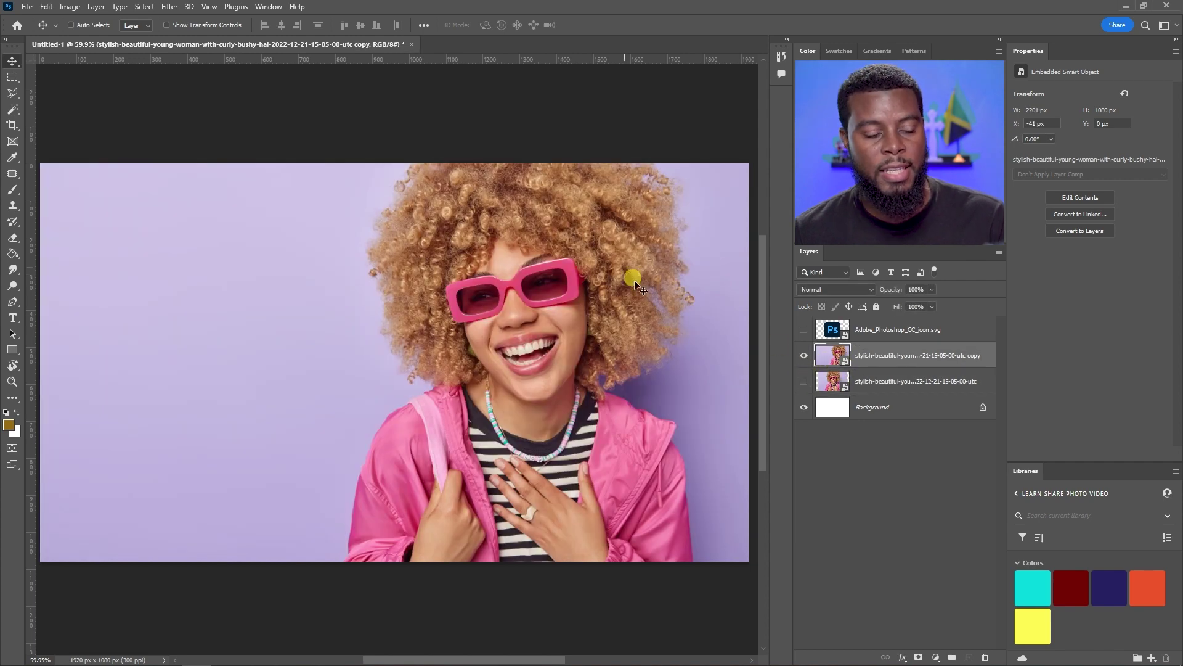
{"action": "left_click_drag", "start_coordinate": [692, 311], "coordinate": [492, 300]}
{"action": "scroll", "coordinate": [491, 297], "scroll_direction": "down", "scroll_amount": 1}
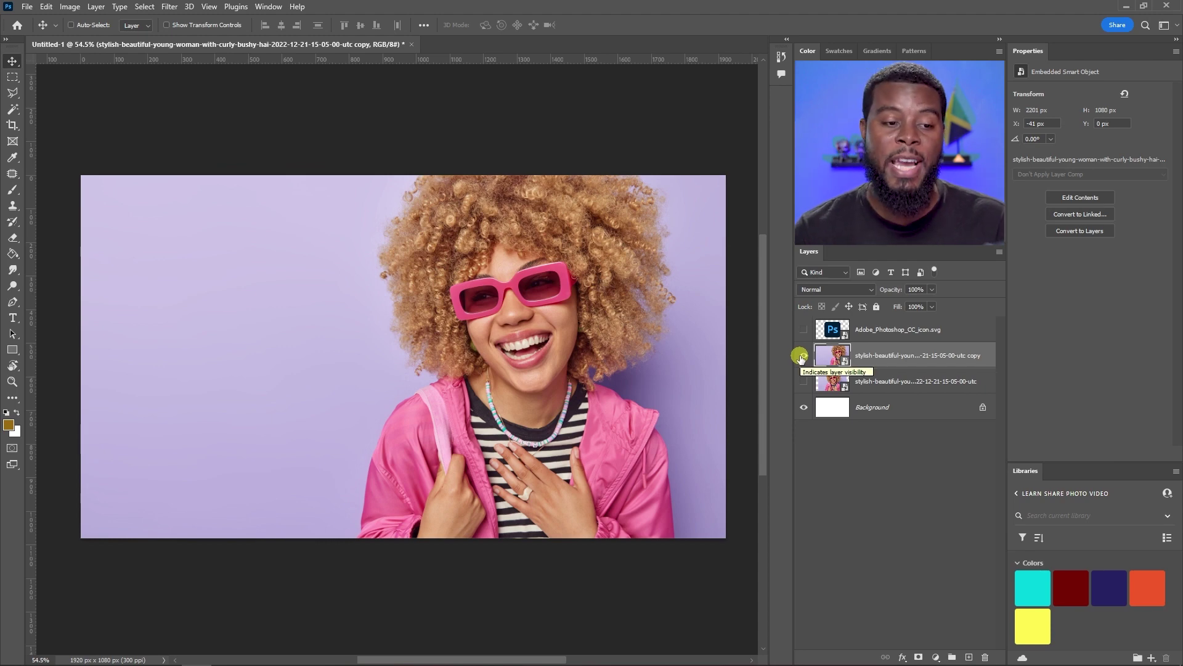
{"action": "key", "text": "ctrl"}
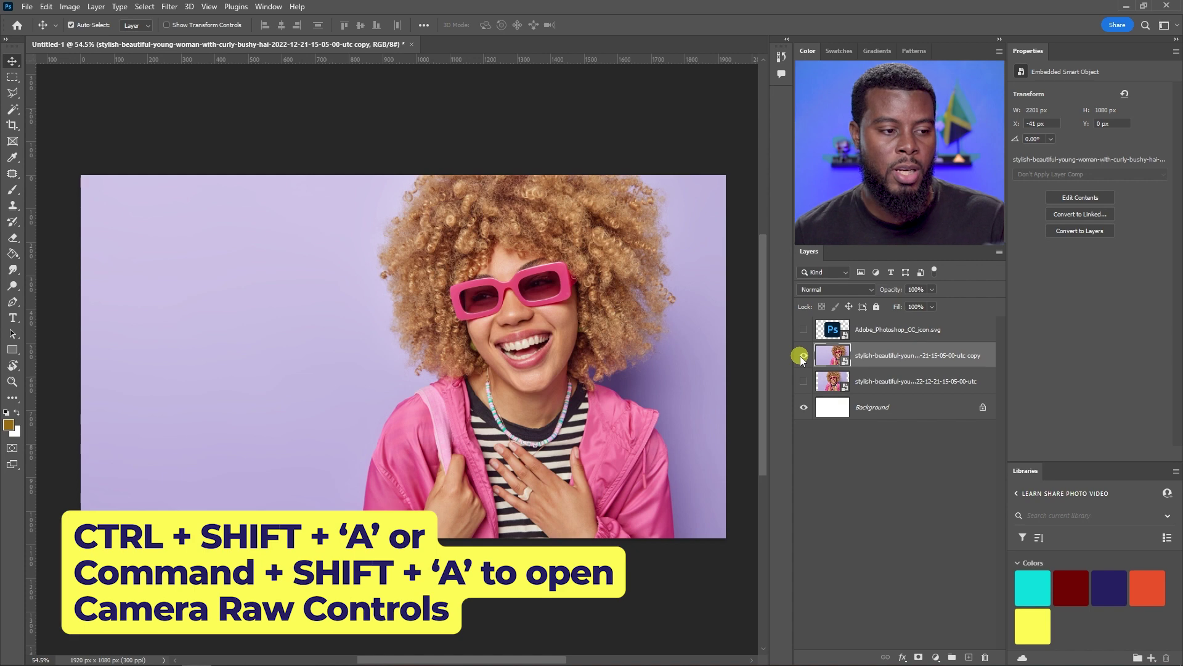
Open Camera Raw (Ctrl+Shift+A) and set Basic Temperature -8, Contrast +31, Highlights -39, Shadows +21
{"action": "key", "text": "ctrl+shift+a"}
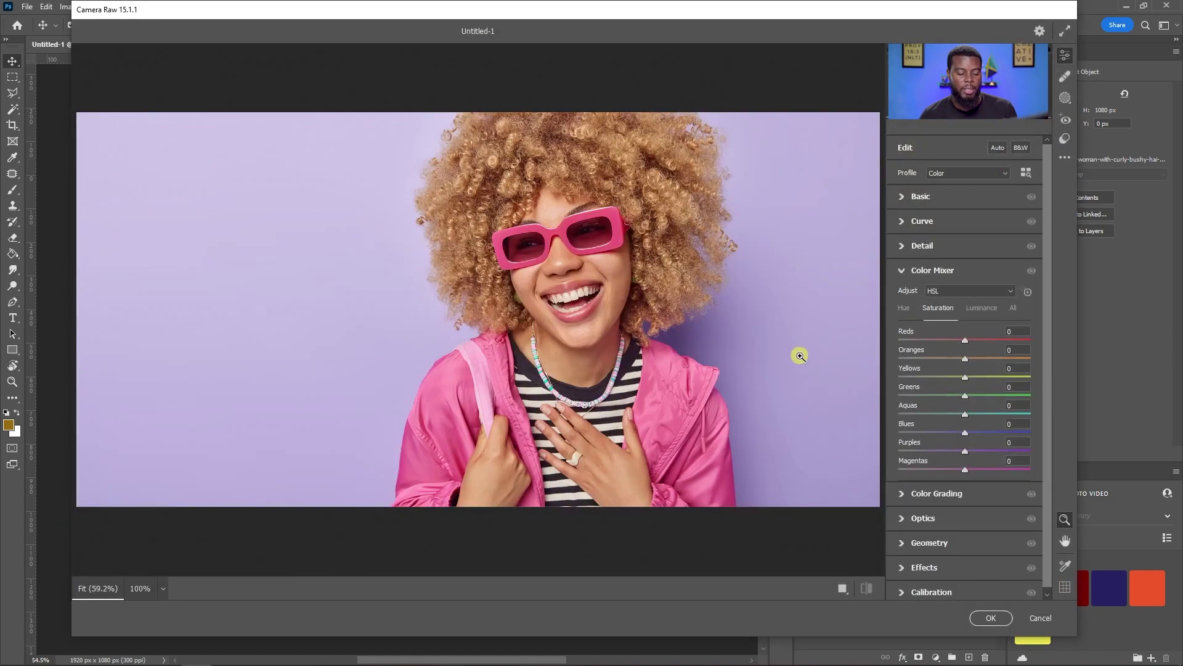
{"action": "left_click", "coordinate": [906, 196]}
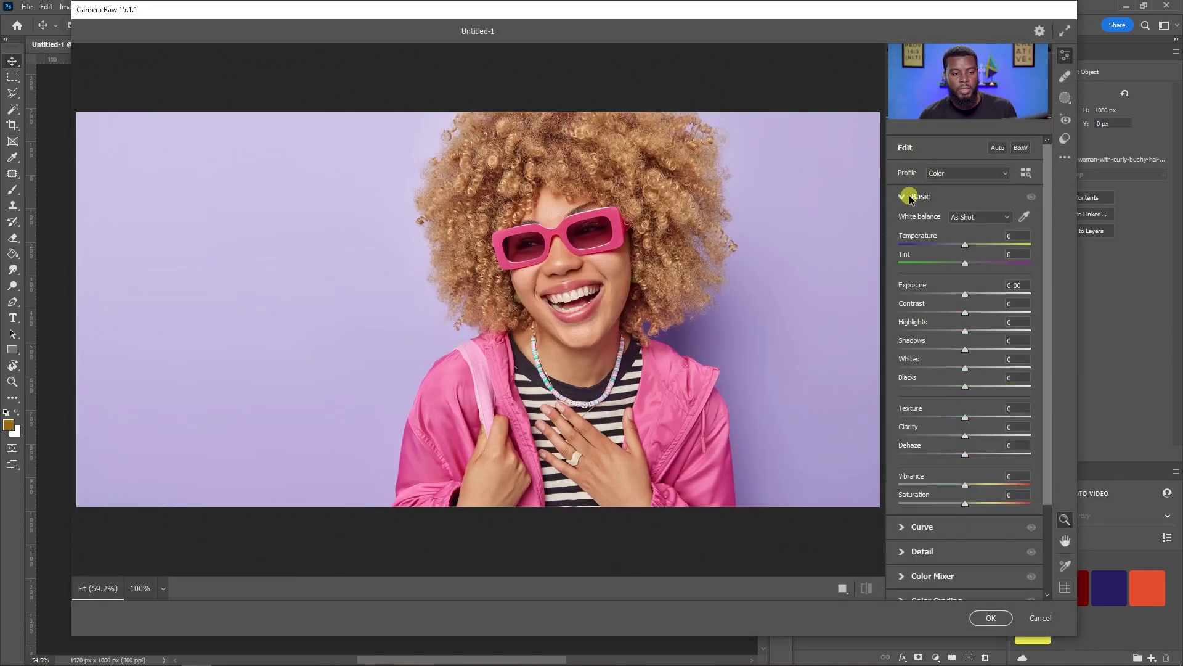
{"action": "left_click_drag", "start_coordinate": [970, 312], "coordinate": [980, 312]}
{"action": "left_click_drag", "start_coordinate": [967, 247], "coordinate": [960, 248]}
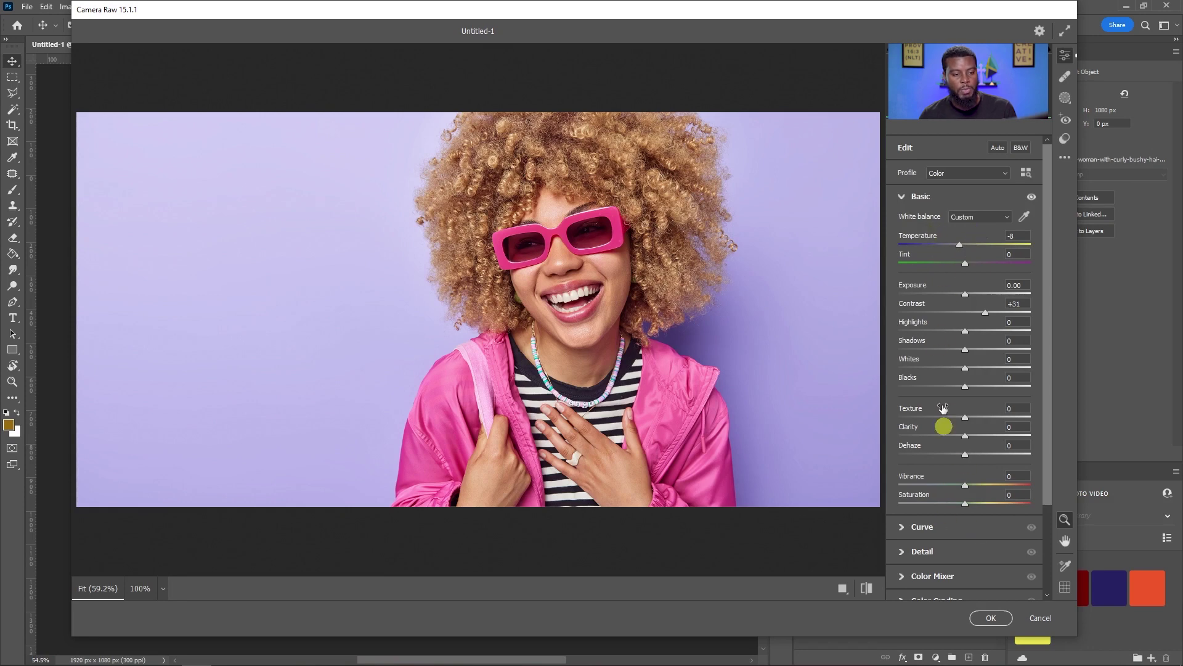
{"action": "mouse_move", "coordinate": [988, 350]}
{"action": "left_mouse_down"}
{"action": "mouse_move", "coordinate": [952, 348]}
{"action": "mouse_move", "coordinate": [972, 349]}
{"action": "left_mouse_up"}
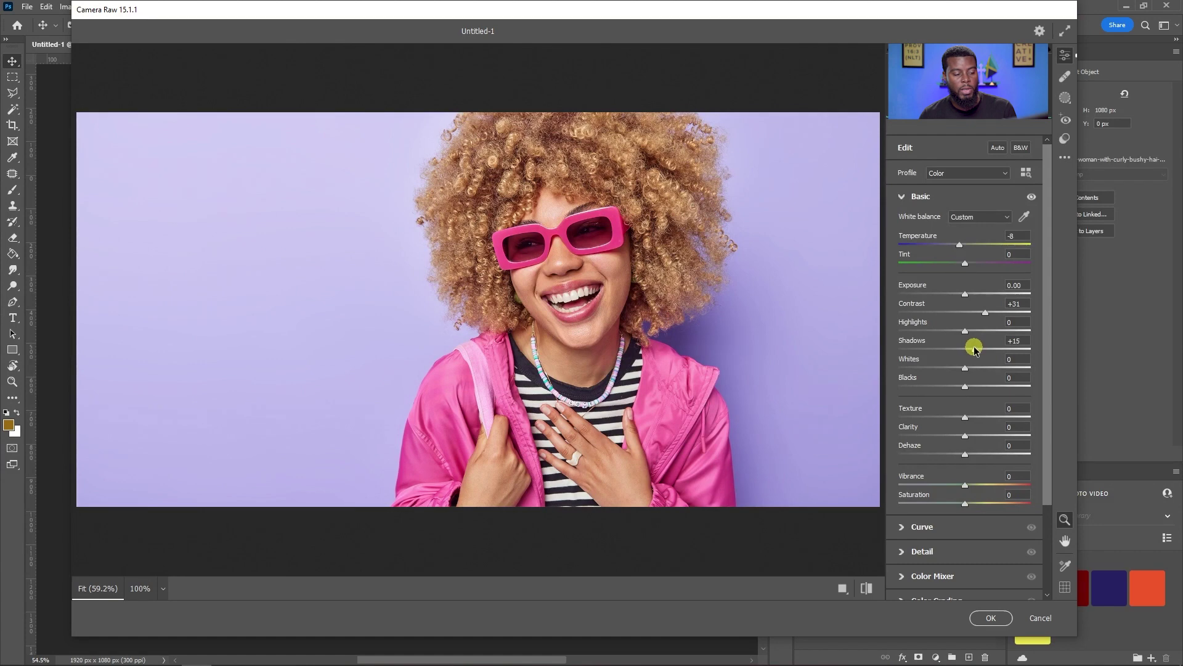
{"action": "left_click_drag", "start_coordinate": [965, 332], "coordinate": [963, 332]}
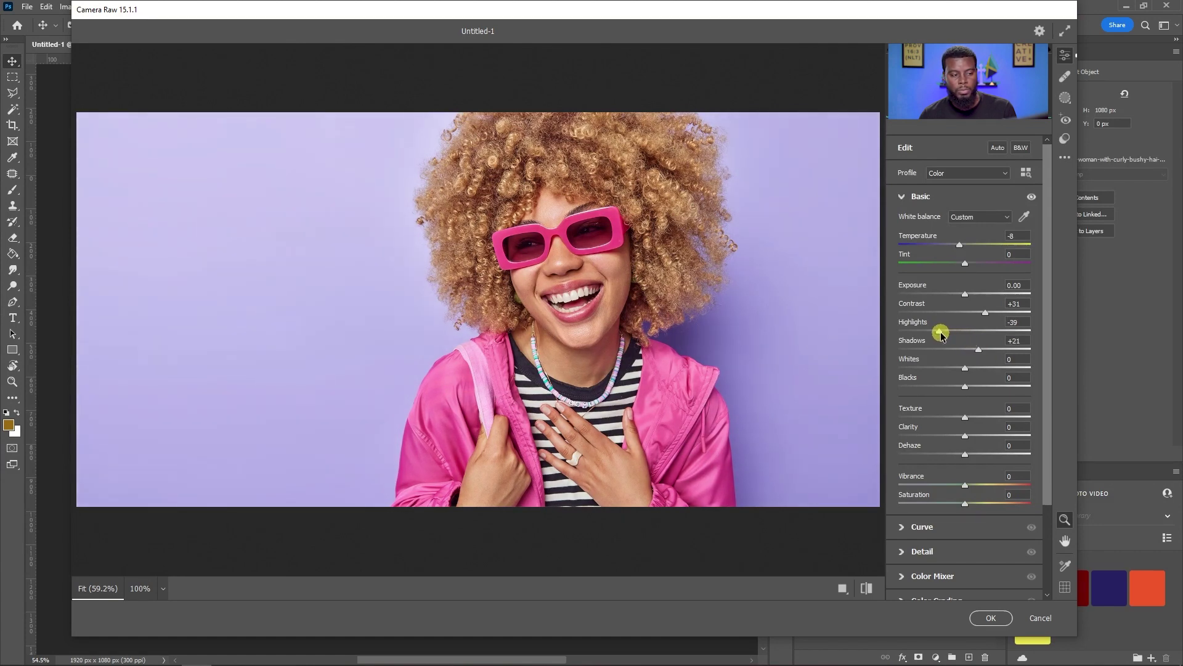
{"action": "left_click_drag", "start_coordinate": [942, 334], "coordinate": [943, 333]}
{"action": "left_click", "coordinate": [903, 197]}
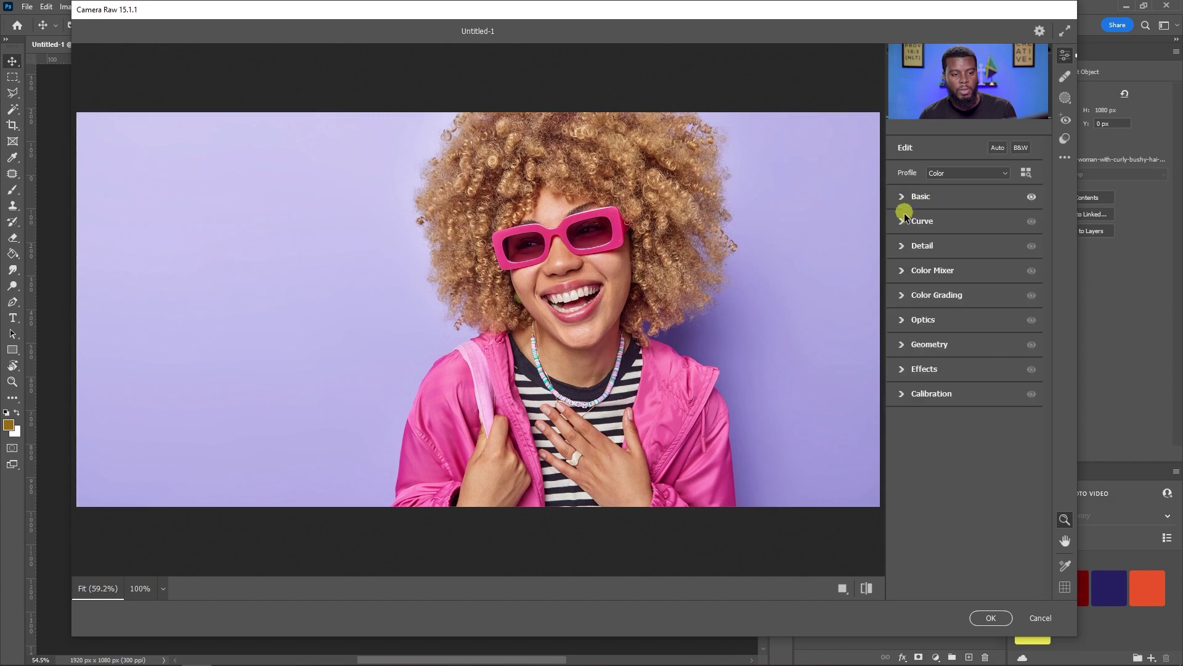
Set HSL saturation Oranges -24, Yellows -26, Blues +36, Purples +40, Magentas +40, and click OK
{"action": "left_click", "coordinate": [906, 270]}
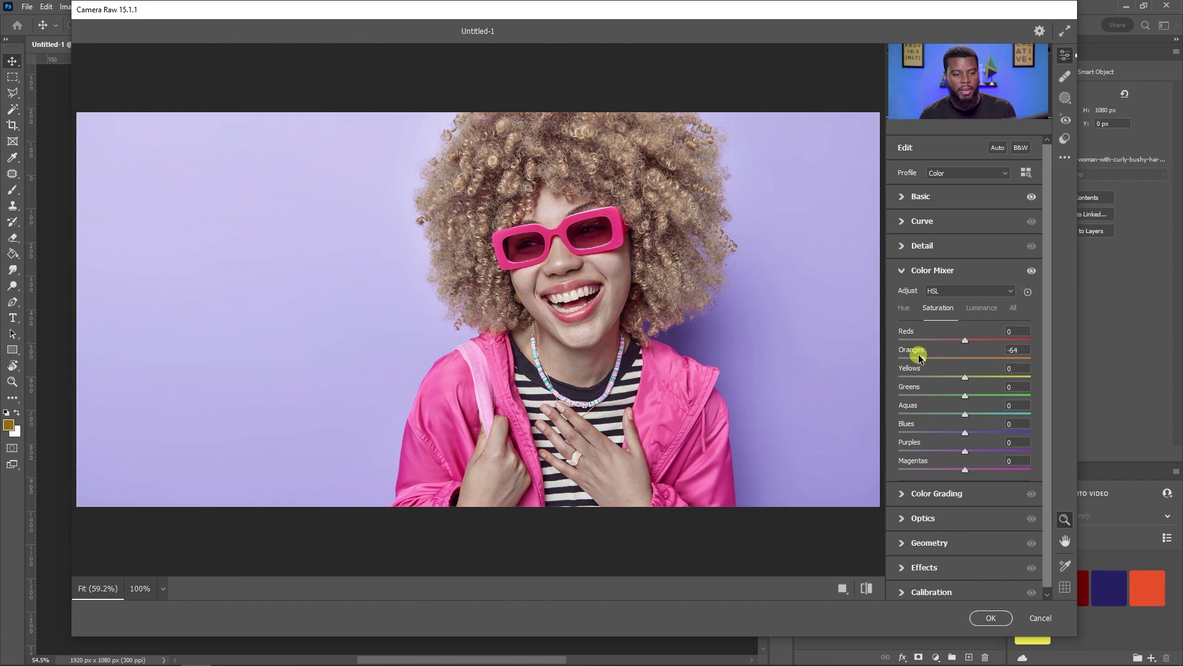
{"action": "left_click_drag", "start_coordinate": [923, 360], "coordinate": [871, 362]}
{"action": "mouse_move", "coordinate": [965, 360]}
{"action": "left_mouse_down"}
{"action": "mouse_move", "coordinate": [879, 356]}
{"action": "mouse_move", "coordinate": [966, 365]}
{"action": "mouse_move", "coordinate": [948, 359]}
{"action": "left_mouse_up"}
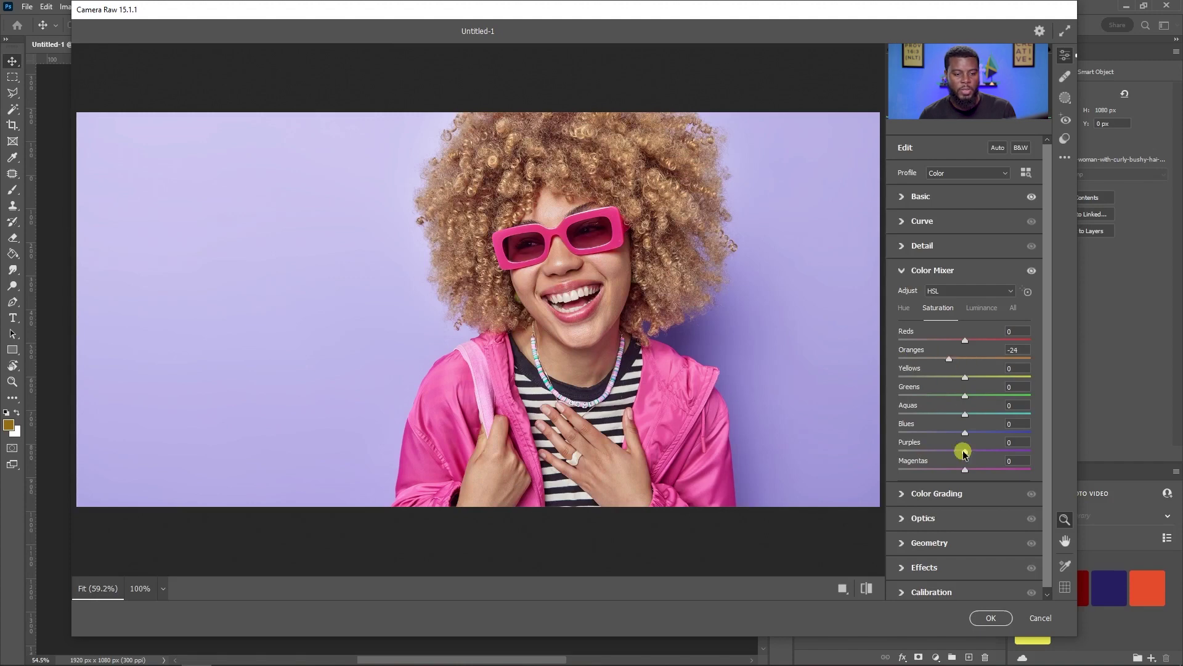
{"action": "left_click_drag", "start_coordinate": [966, 343], "coordinate": [867, 341]}
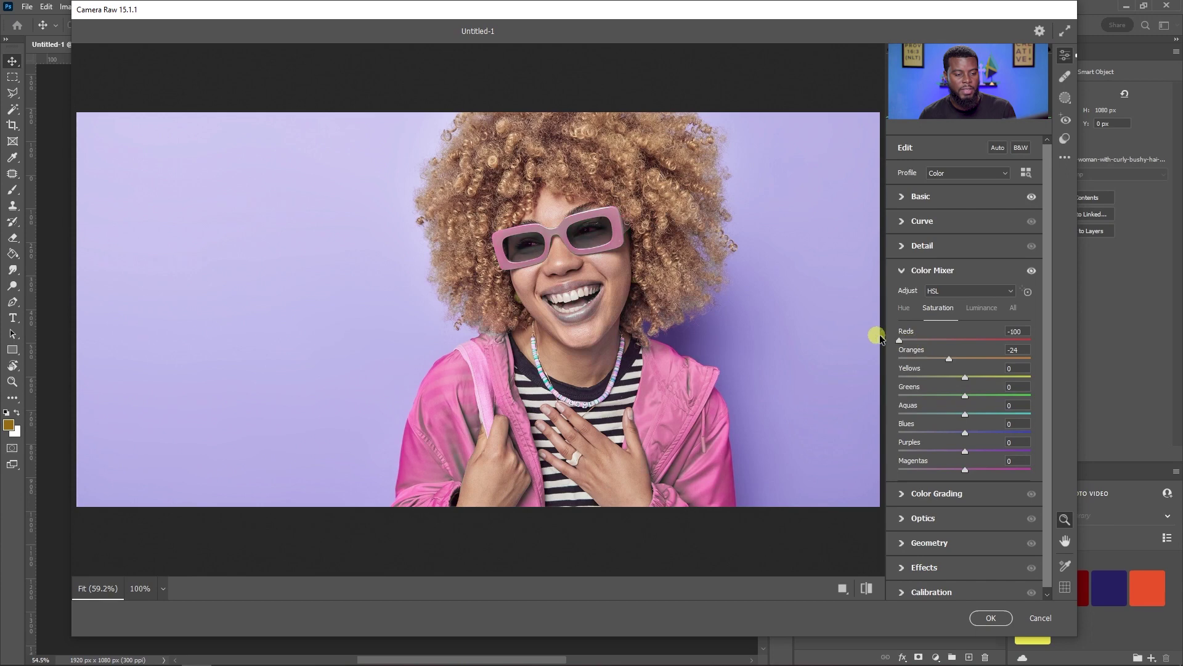
{"action": "double_click", "coordinate": [963, 341]}
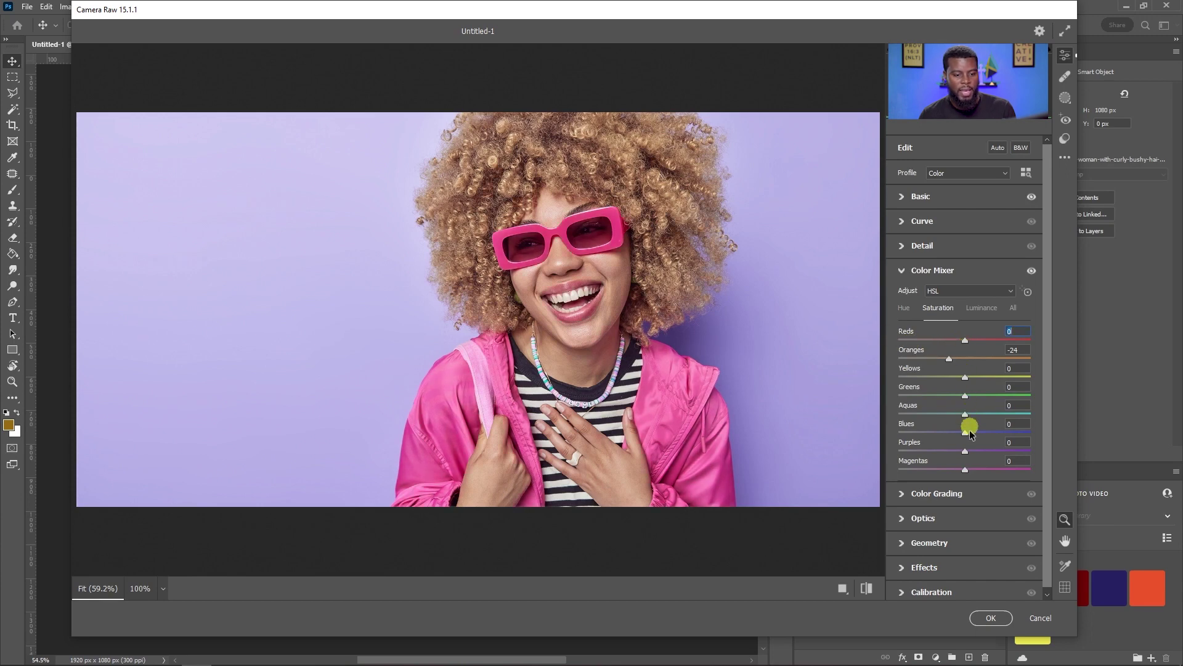
{"action": "left_click_drag", "start_coordinate": [962, 470], "coordinate": [992, 466]}
{"action": "mouse_move", "coordinate": [950, 355]}
{"action": "left_mouse_down"}
{"action": "mouse_move", "coordinate": [869, 377]}
{"action": "mouse_move", "coordinate": [1048, 386]}
{"action": "mouse_move", "coordinate": [745, 369]}
{"action": "mouse_move", "coordinate": [952, 371]}
{"action": "left_mouse_up"}
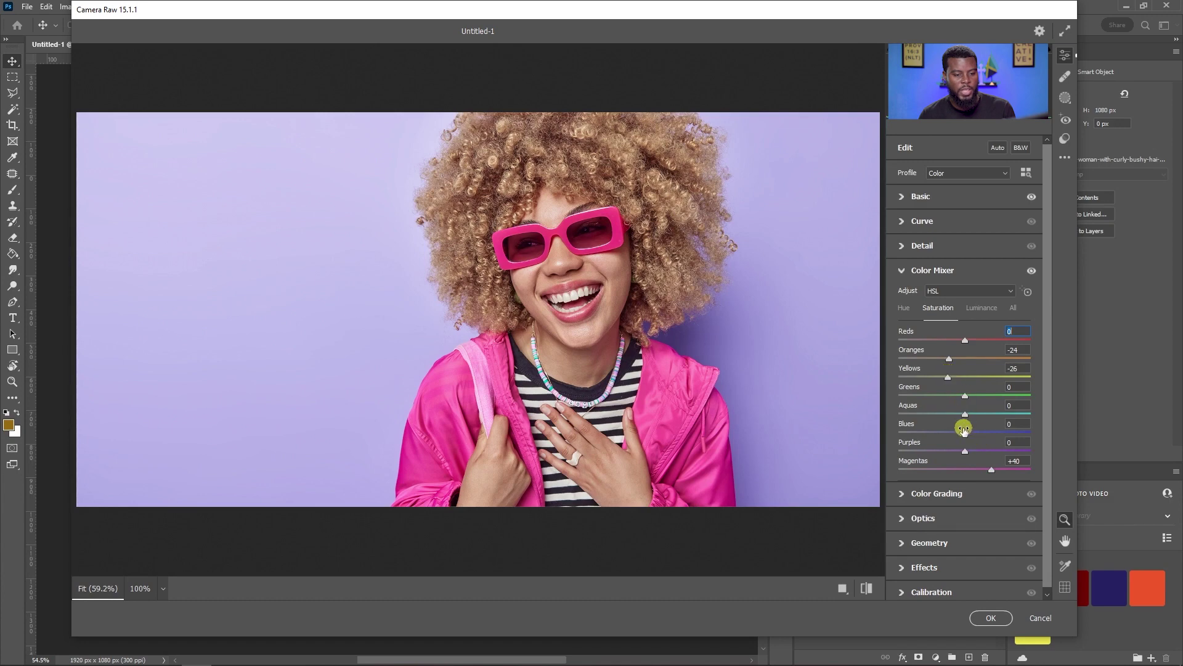
{"action": "left_click_drag", "start_coordinate": [966, 436], "coordinate": [994, 433]}
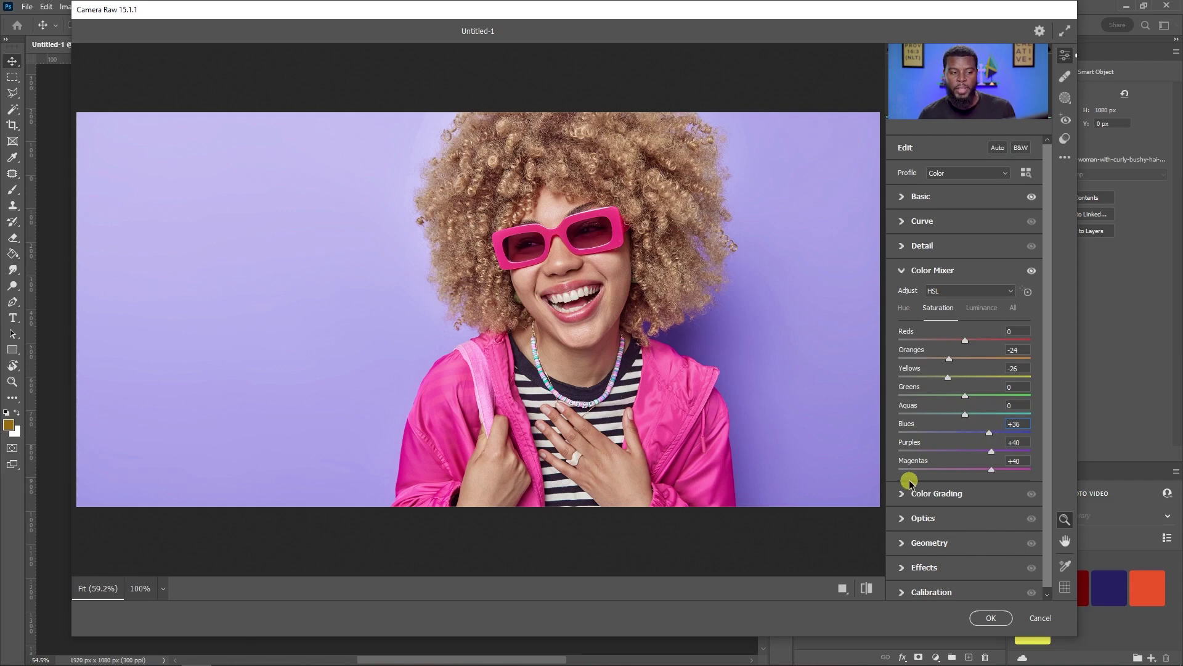
{"action": "left_click", "coordinate": [991, 617]}
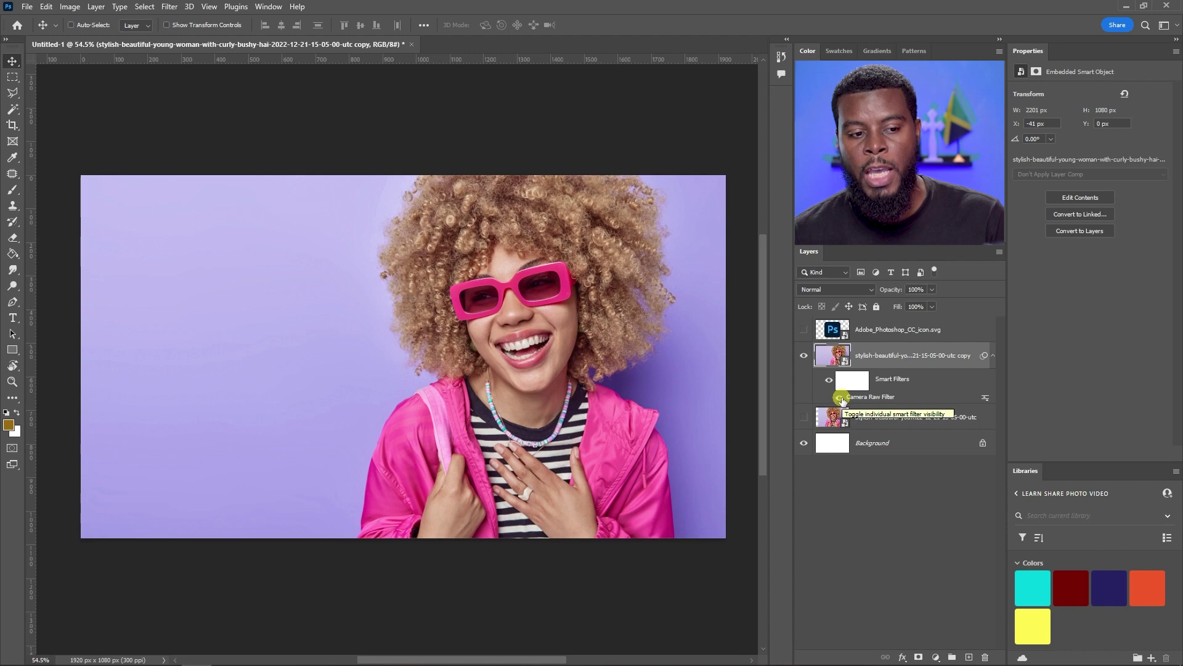
{"action": "left_click", "coordinate": [829, 380]}
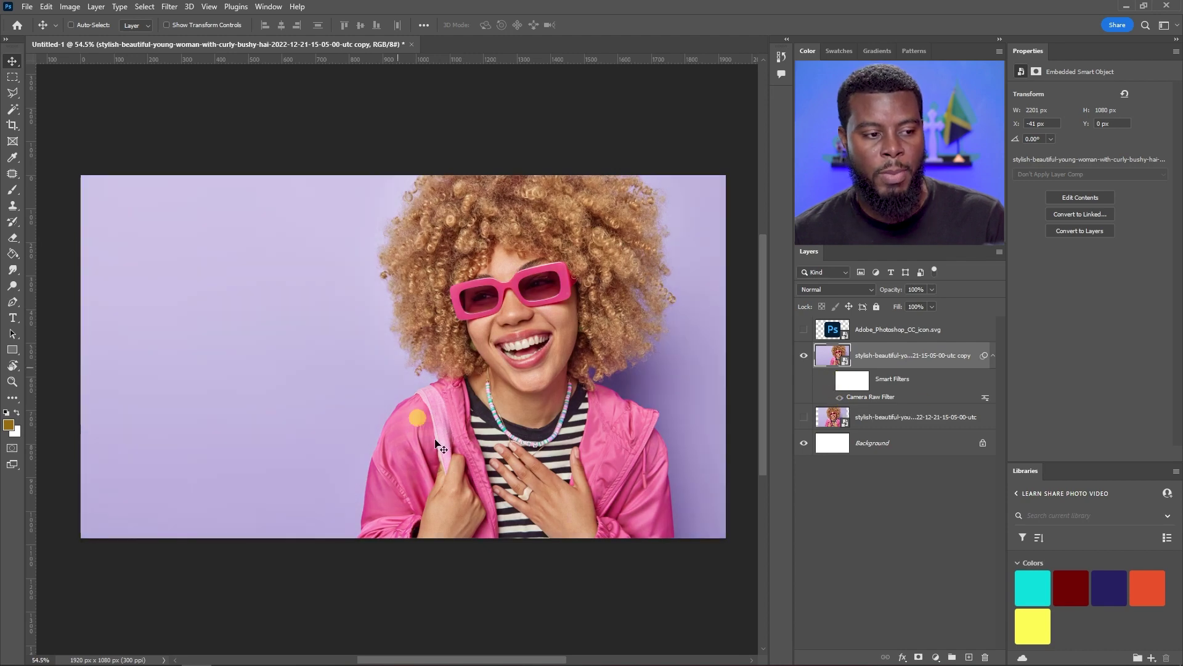
{"action": "left_click", "coordinate": [829, 382]}
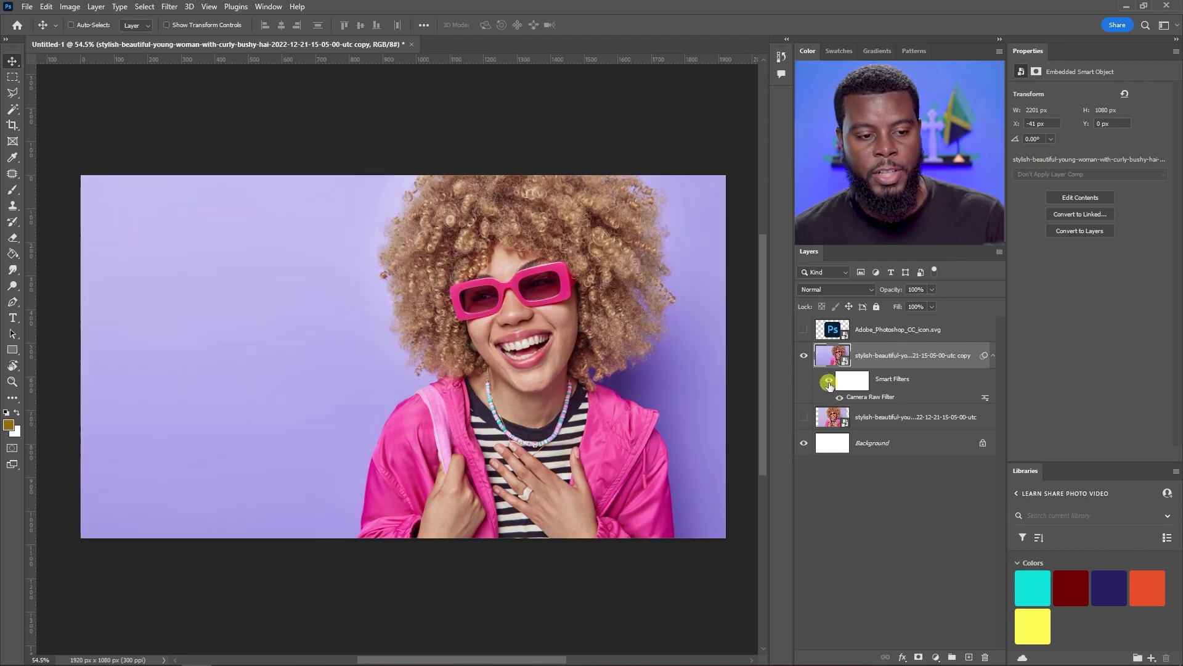
{"action": "left_click", "coordinate": [828, 381]}
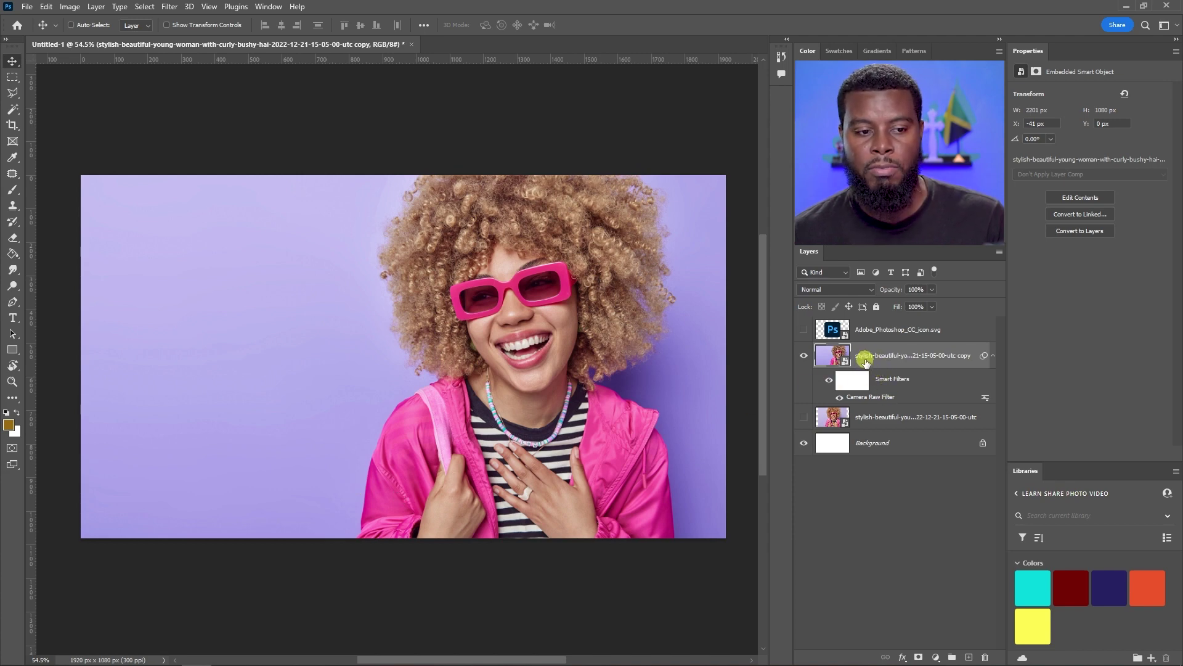
{"action": "double_click", "coordinate": [874, 397]}
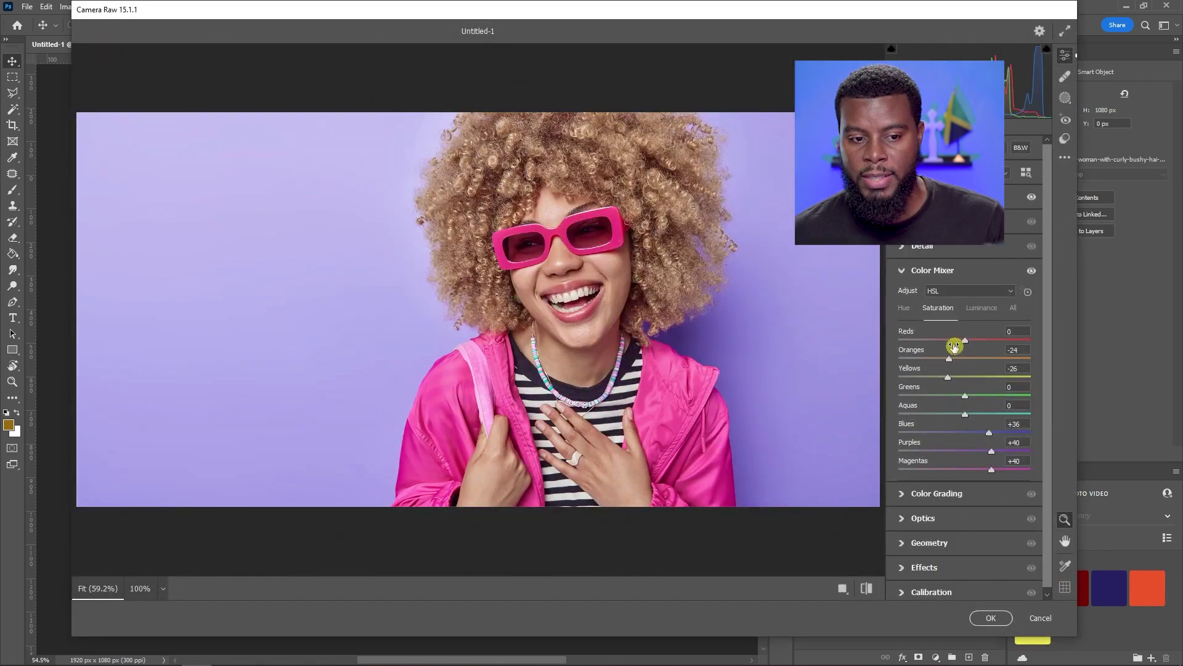
{"action": "left_click", "coordinate": [990, 617]}
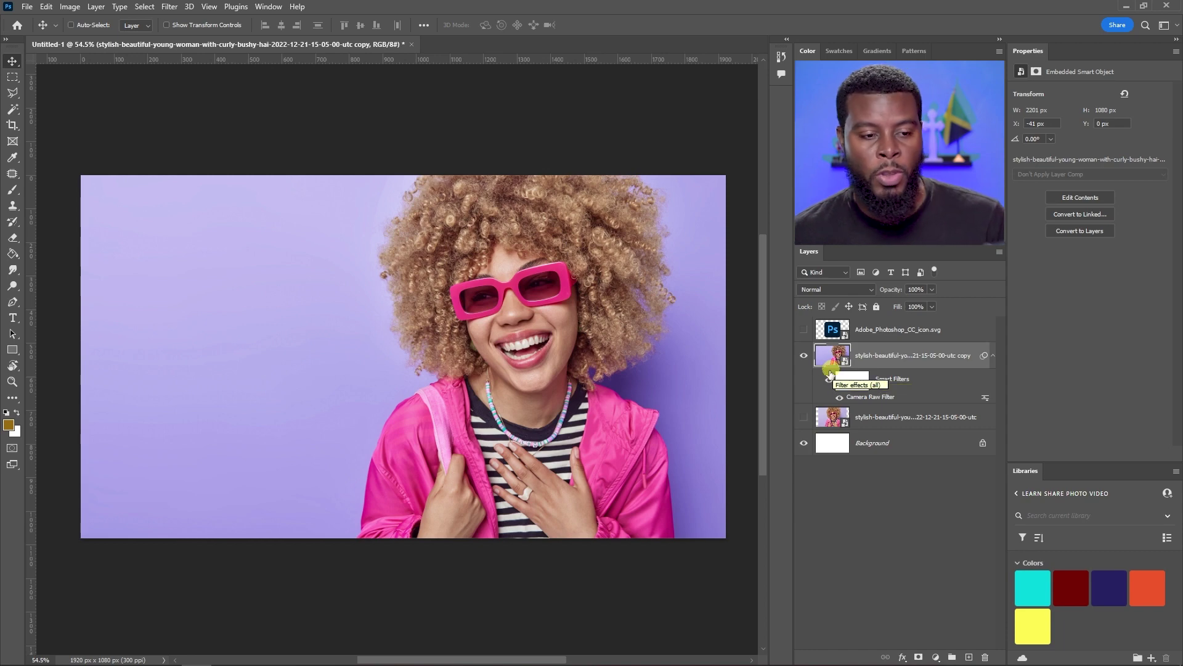
Show the Ps logo layer and scale it to about 358 × 350 px, left of the woman
{"action": "left_click", "coordinate": [806, 334]}
{"action": "left_click", "coordinate": [854, 337]}
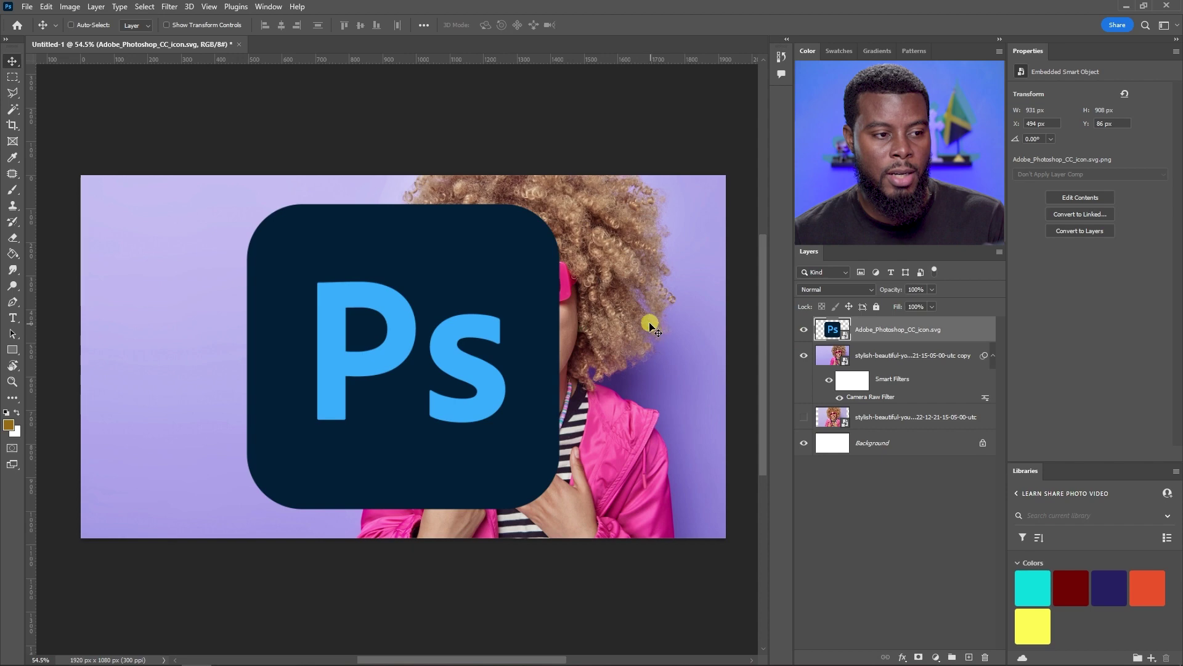
{"action": "key", "text": "ctrl+t"}
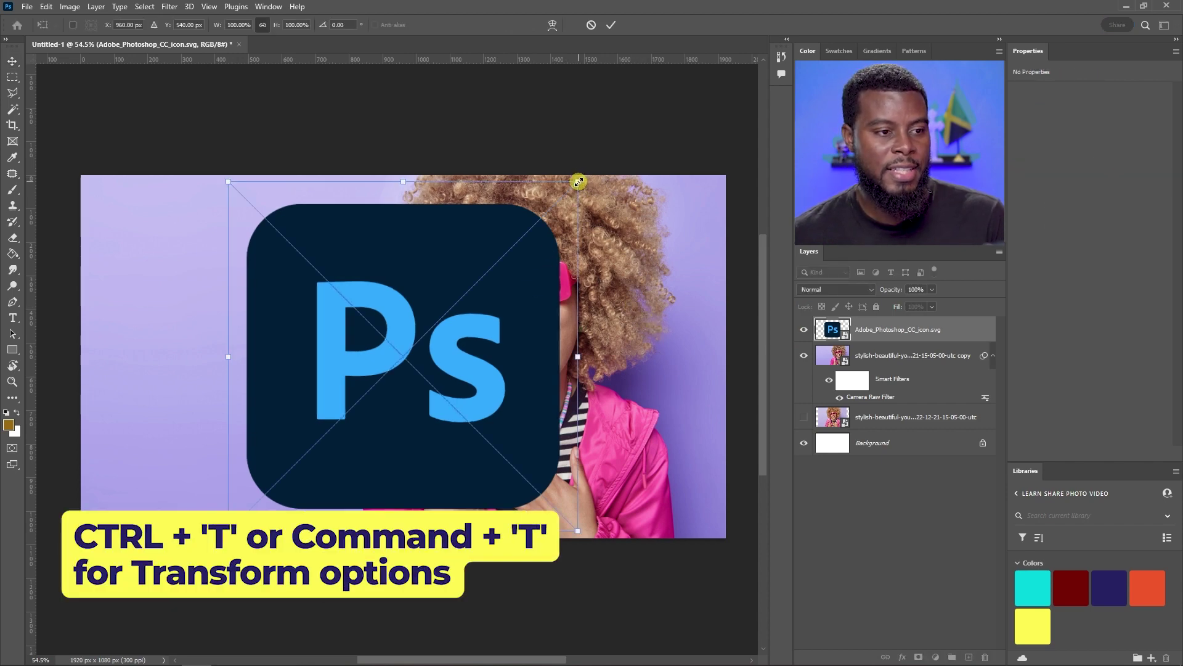
{"action": "left_click_drag", "start_coordinate": [578, 182], "coordinate": [280, 296]}
{"action": "key", "text": "Return"}
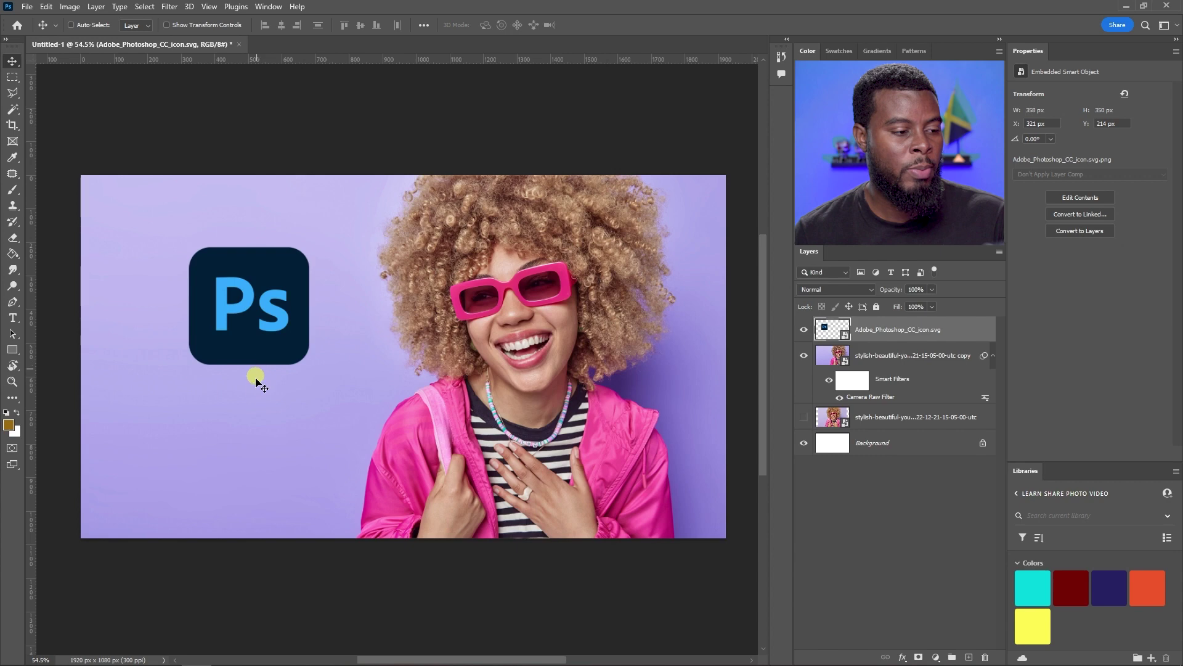
Add a '5 MINUTES' text line below the Ps logo
{"action": "key", "text": "t"}
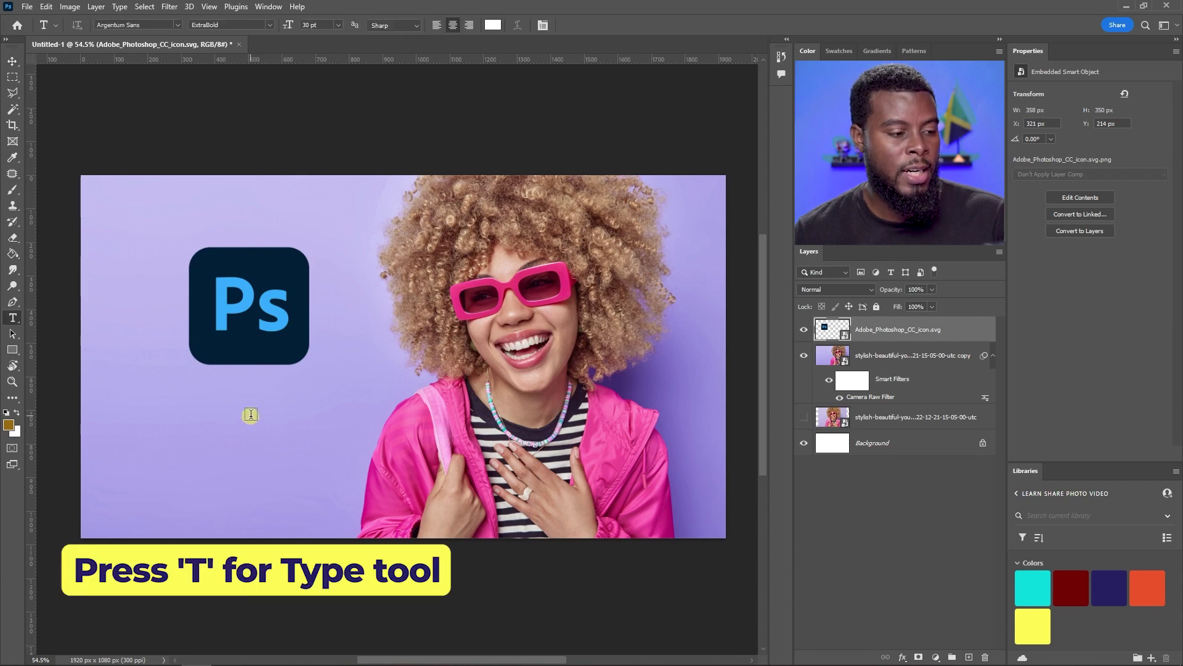
{"action": "left_click", "coordinate": [250, 415]}
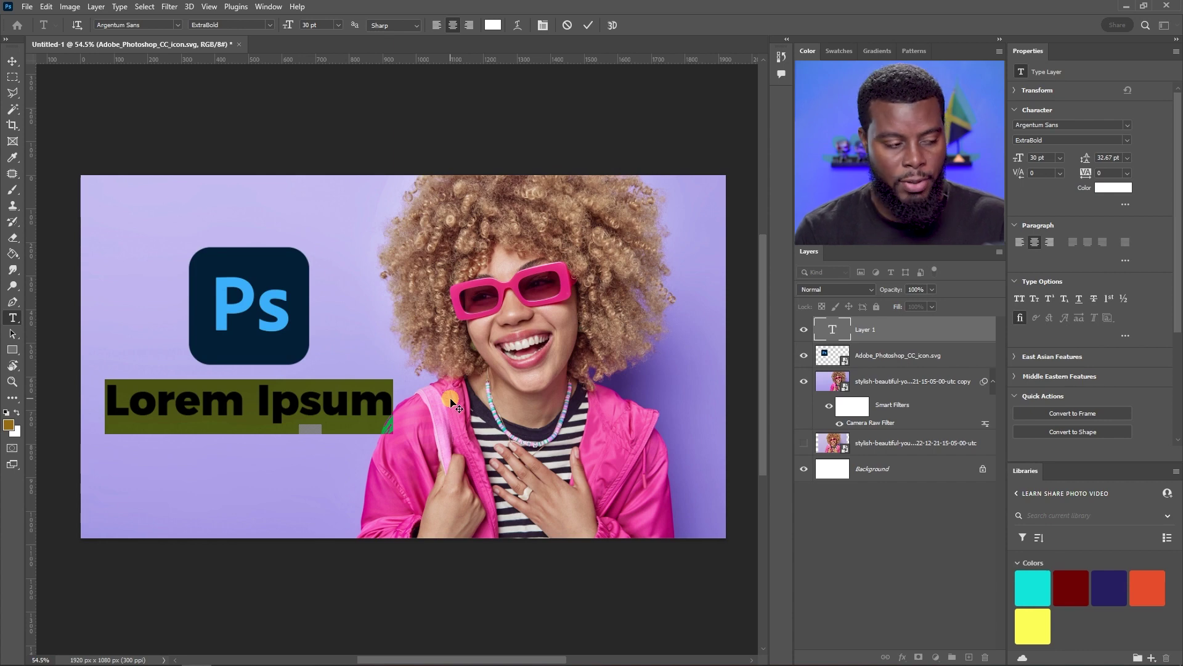
{"action": "type", "text": "5 Minutes"}
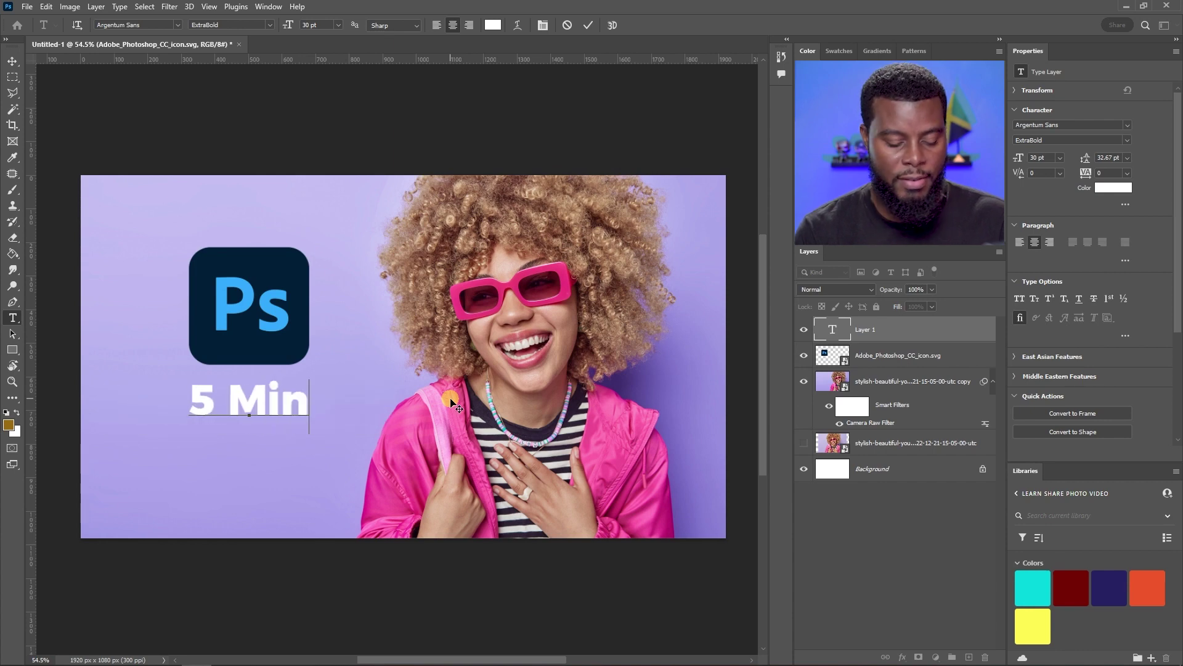
{"action": "key", "text": "Left"}
{"action": "key", "text": "Left"}
{"action": "key", "text": "Left"}
{"action": "key", "text": "Left"}
{"action": "key", "text": "Left"}
{"action": "key", "text": "Left"}
{"action": "key", "text": "shift+End"}
{"action": "type", "text": "INUTES"}
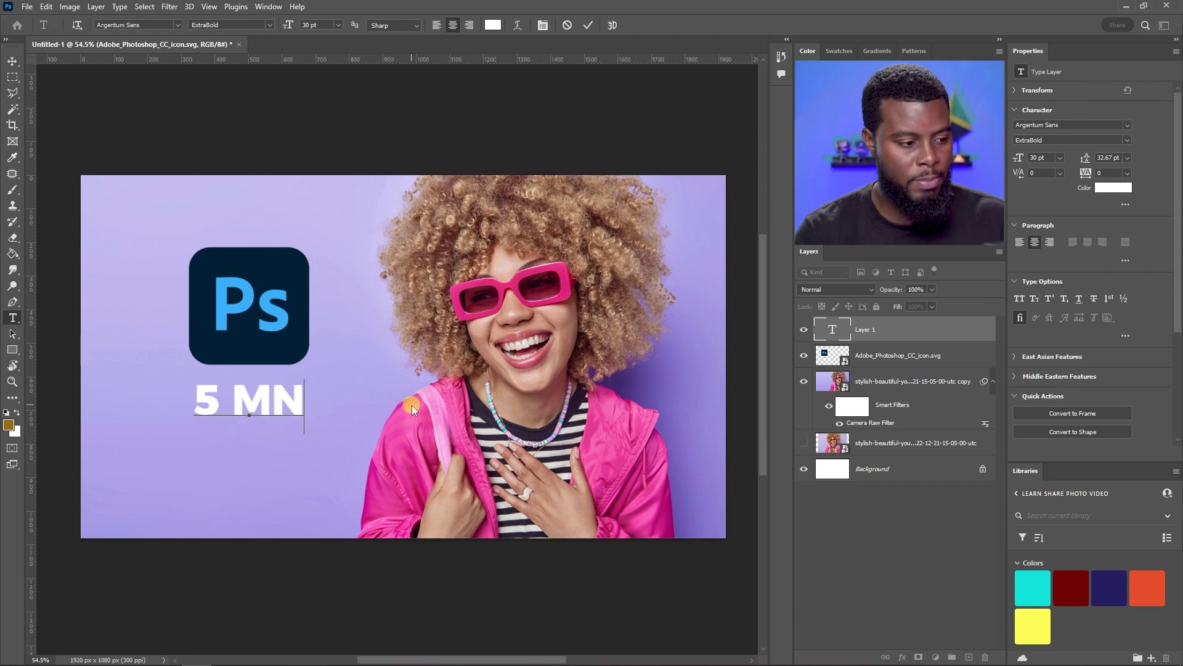
{"action": "left_click", "coordinate": [412, 407]}
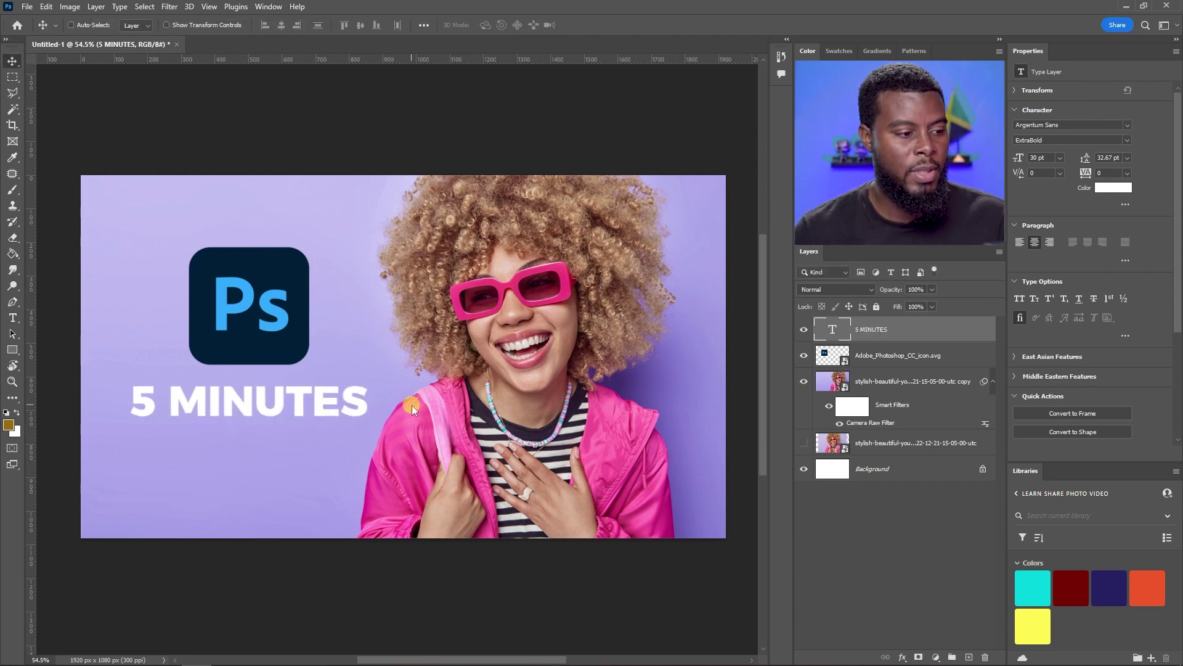
{"action": "left_click_drag", "start_coordinate": [253, 402], "coordinate": [431, 411]}
{"action": "type", "text": "s"}
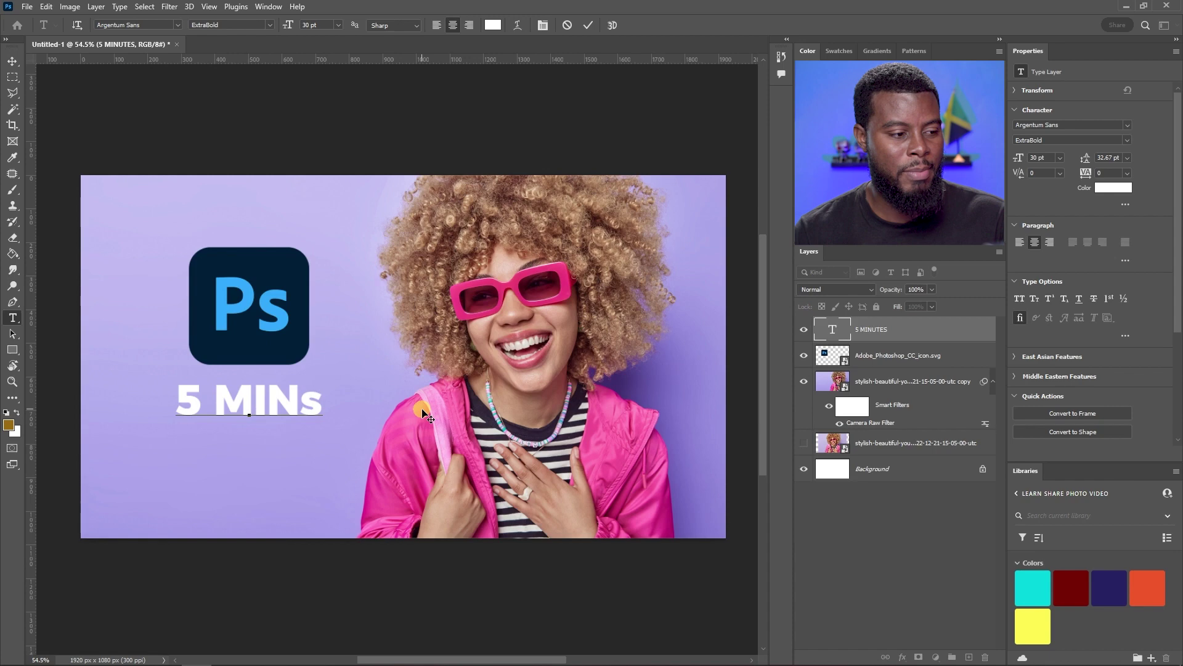
{"action": "key", "text": "Escape"}
{"action": "key", "text": "v"}
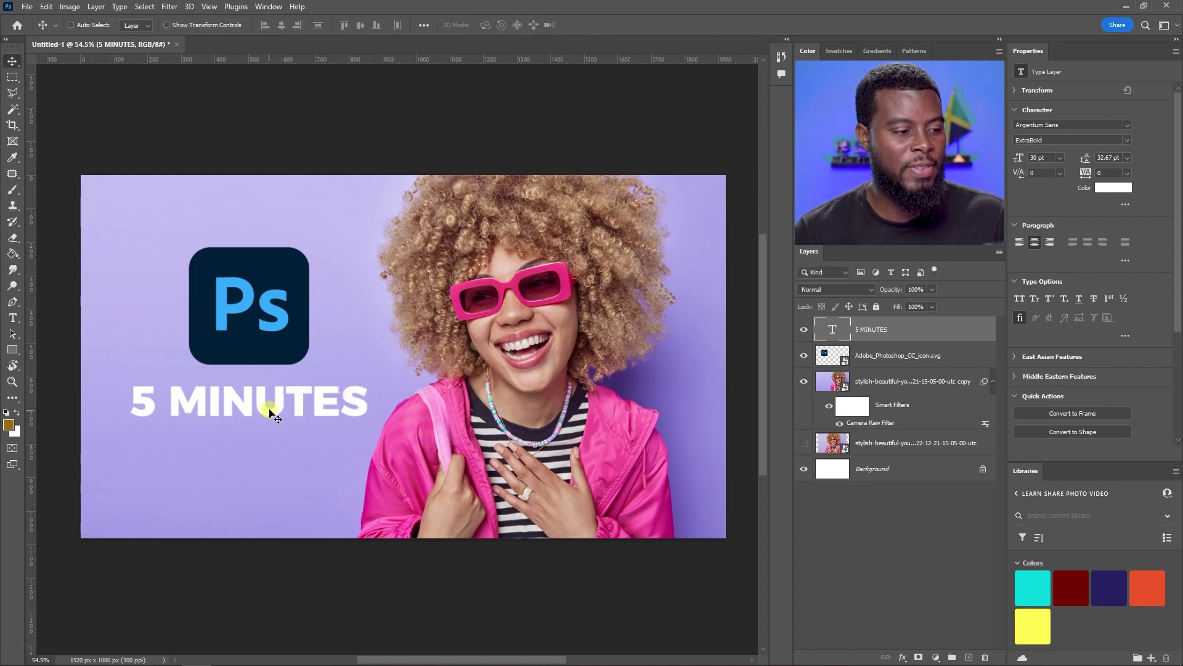
Set the 5 MINUTES text to 35 pt in Gotham Black
{"action": "type", "text": "35"}
{"action": "key", "text": "Return"}
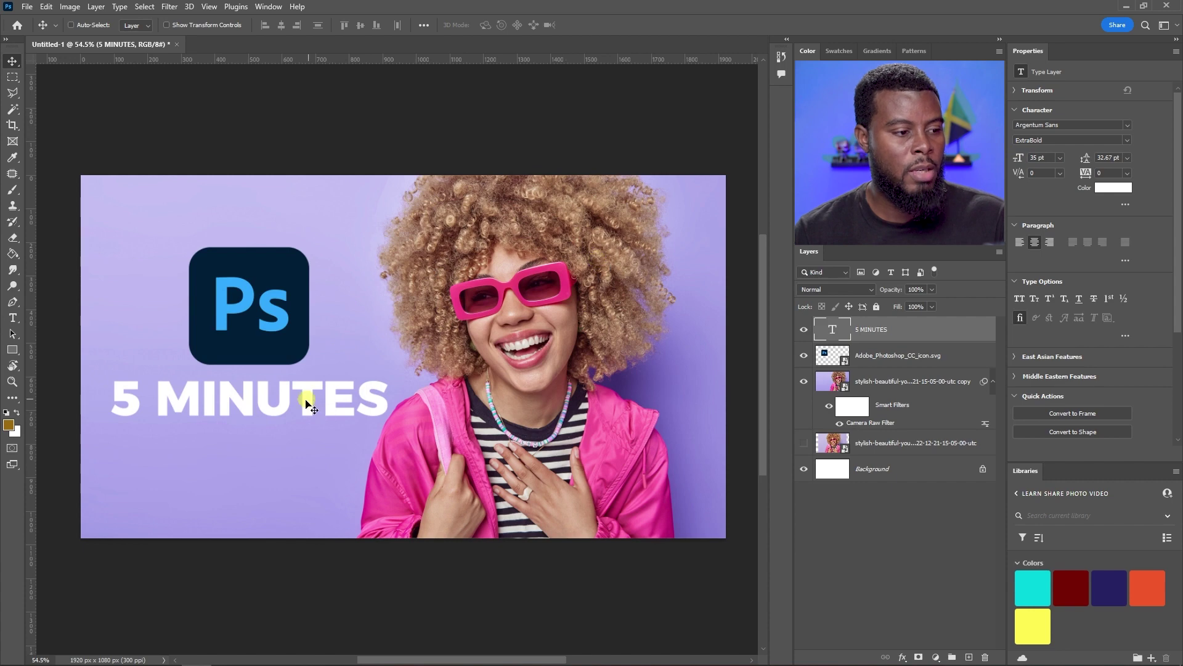
{"action": "left_click", "coordinate": [1063, 125]}
{"action": "type", "text": "go"}
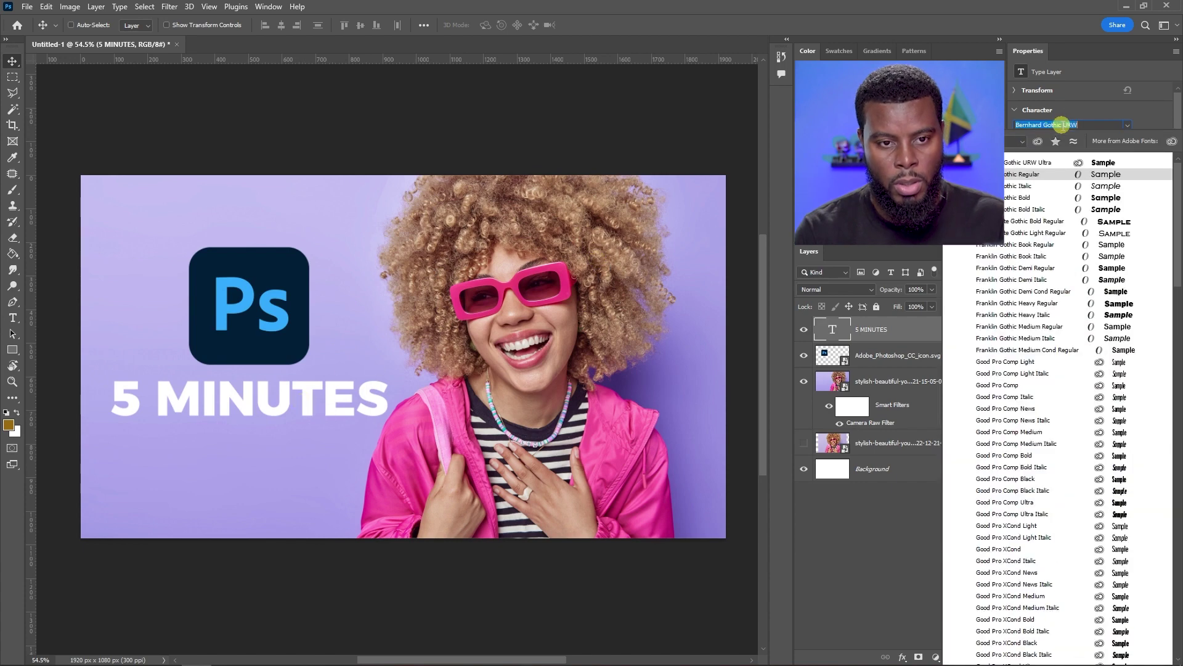
{"action": "type", "text": "tham Black"}
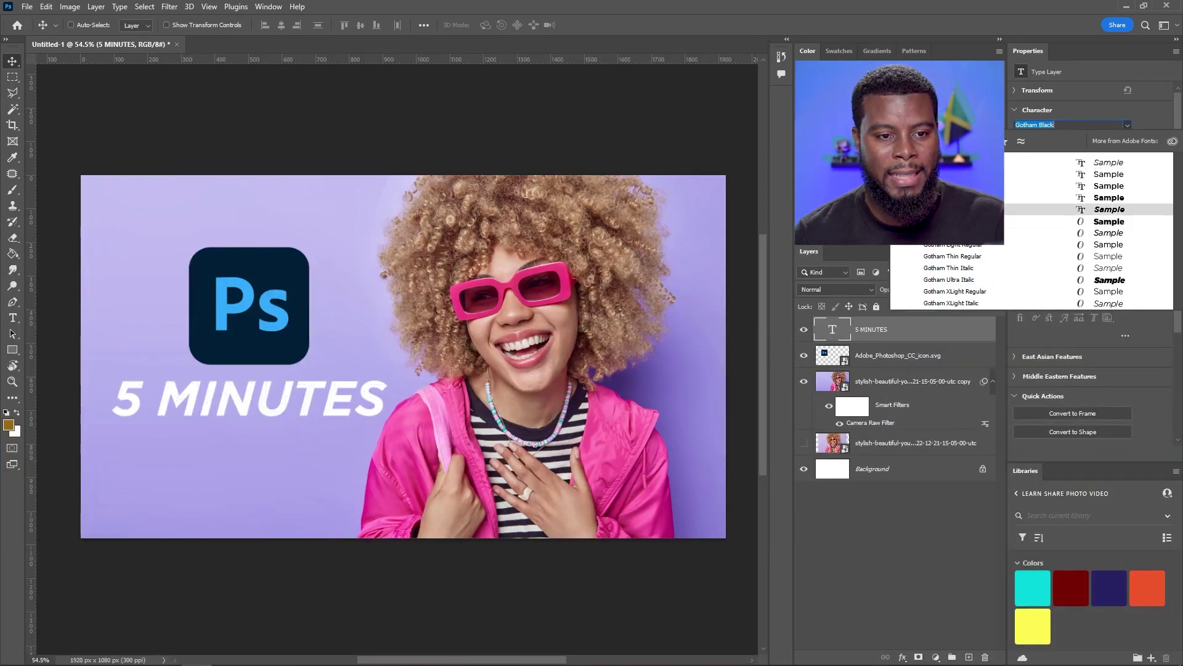
{"action": "key", "text": "Return"}
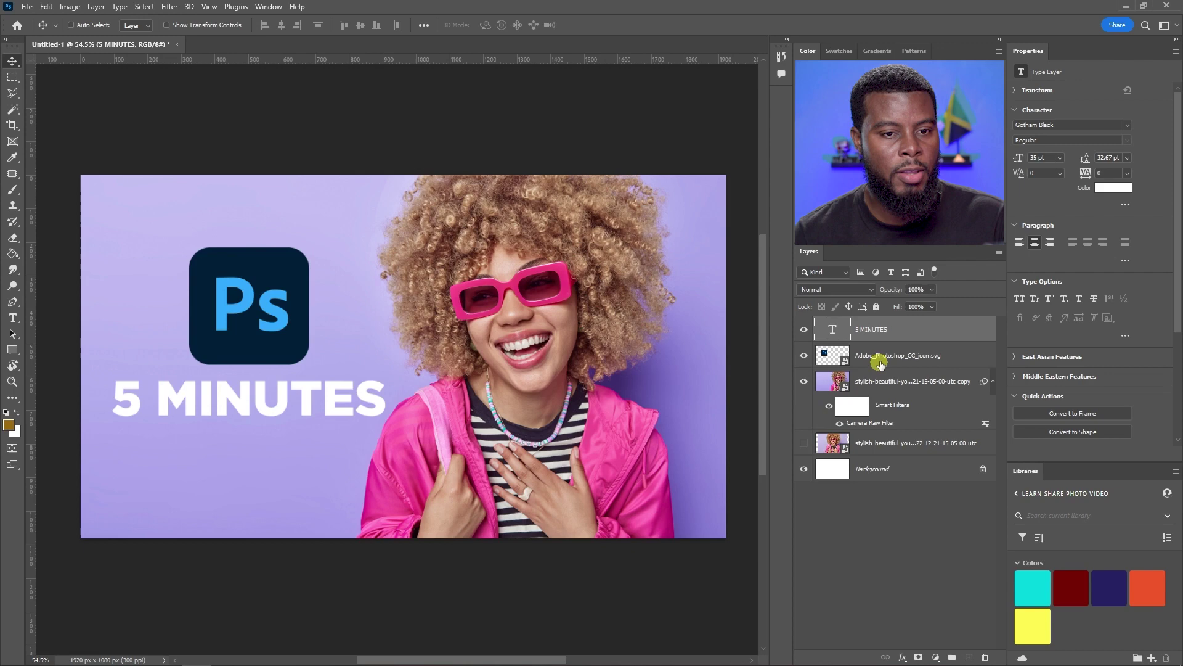
{"action": "left_click", "coordinate": [878, 361]}
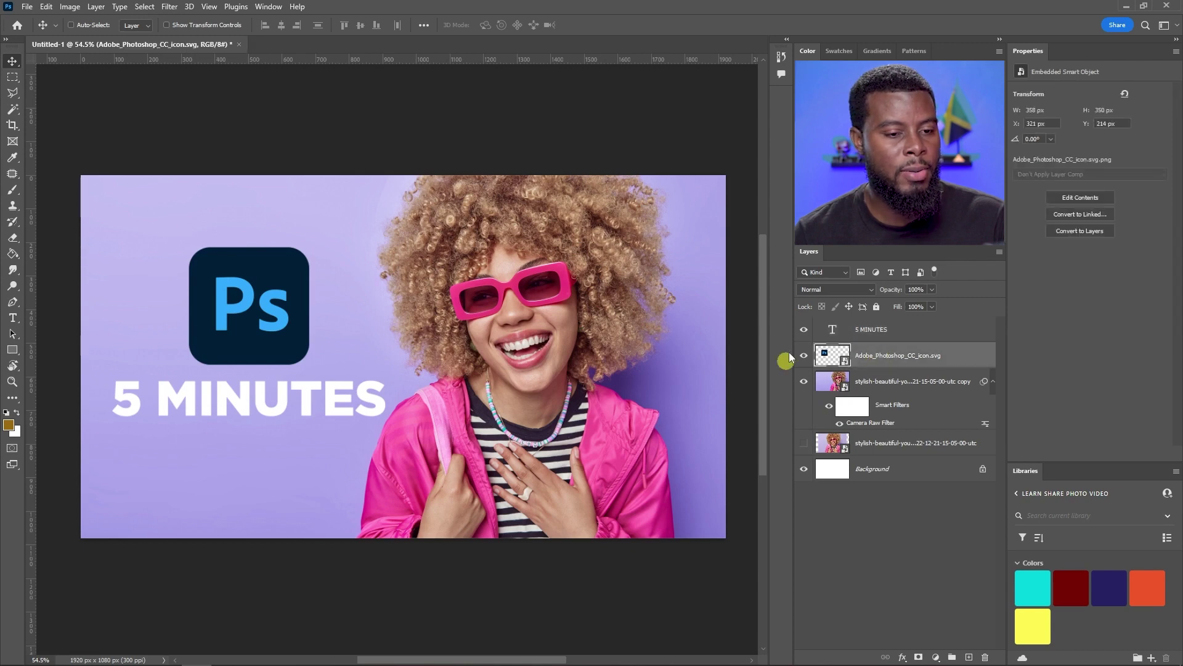
Shrink the Ps logo slightly, move the 5 MINUTES text up beneath it, and position both
{"action": "key", "text": "ctrl+t"}
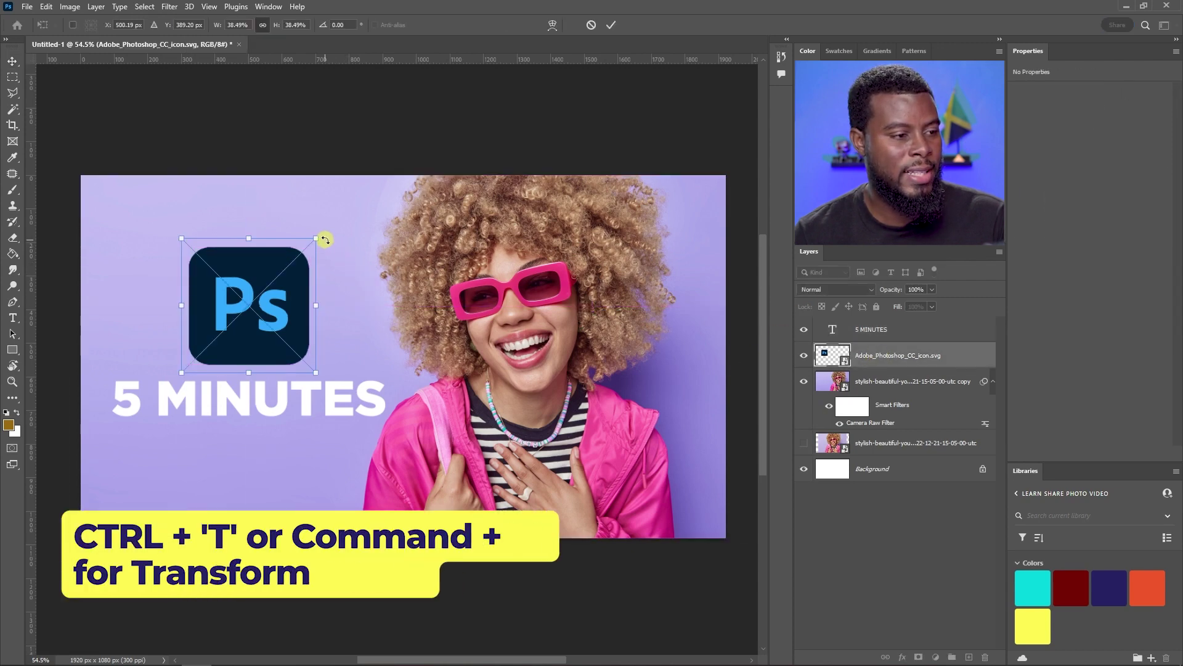
{"action": "left_click_drag", "start_coordinate": [308, 247], "coordinate": [266, 304]}
{"action": "key", "text": "Return"}
{"action": "left_click", "coordinate": [877, 342]}
{"action": "left_click_drag", "start_coordinate": [302, 402], "coordinate": [304, 383]}
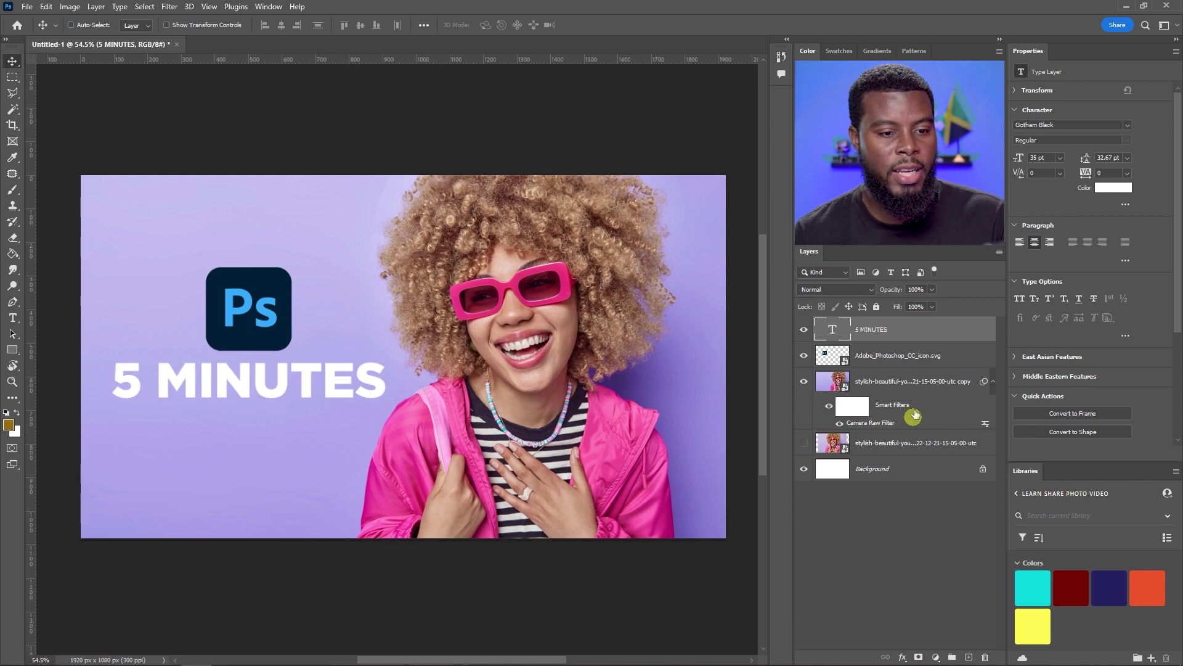
{"action": "left_click", "coordinate": [888, 356], "text": "shift"}
{"action": "left_click_drag", "start_coordinate": [310, 338], "coordinate": [289, 324]}
{"action": "key", "text": "ctrl+t"}
{"action": "key", "text": "Return"}
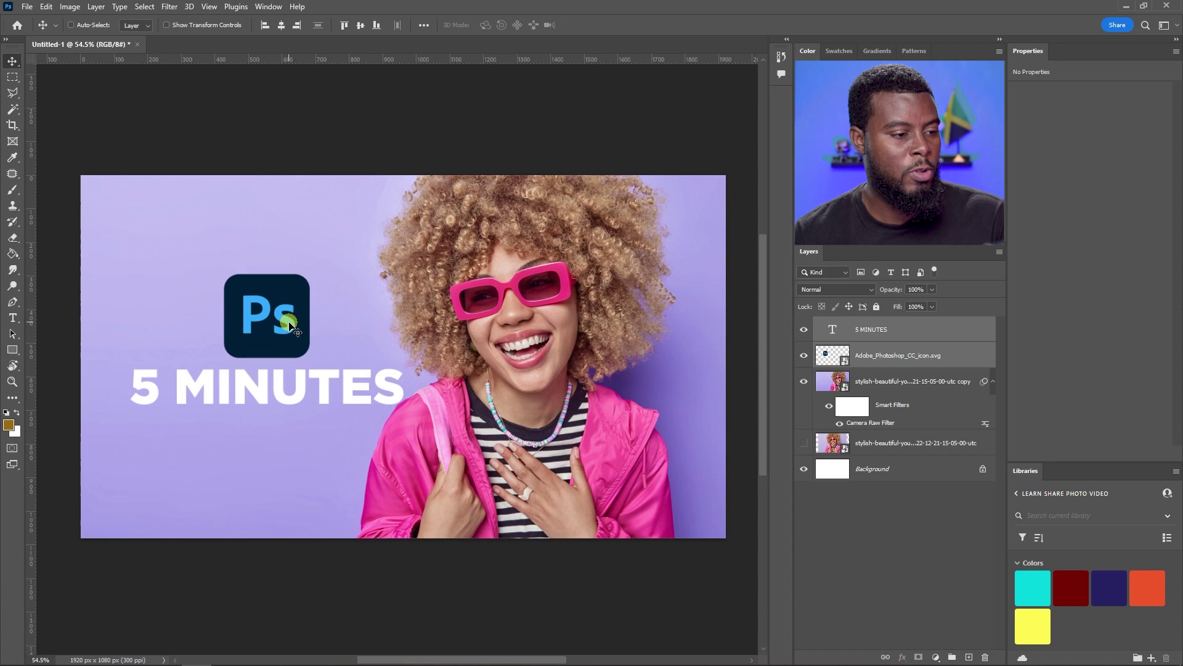
{"action": "left_click", "coordinate": [911, 333]}
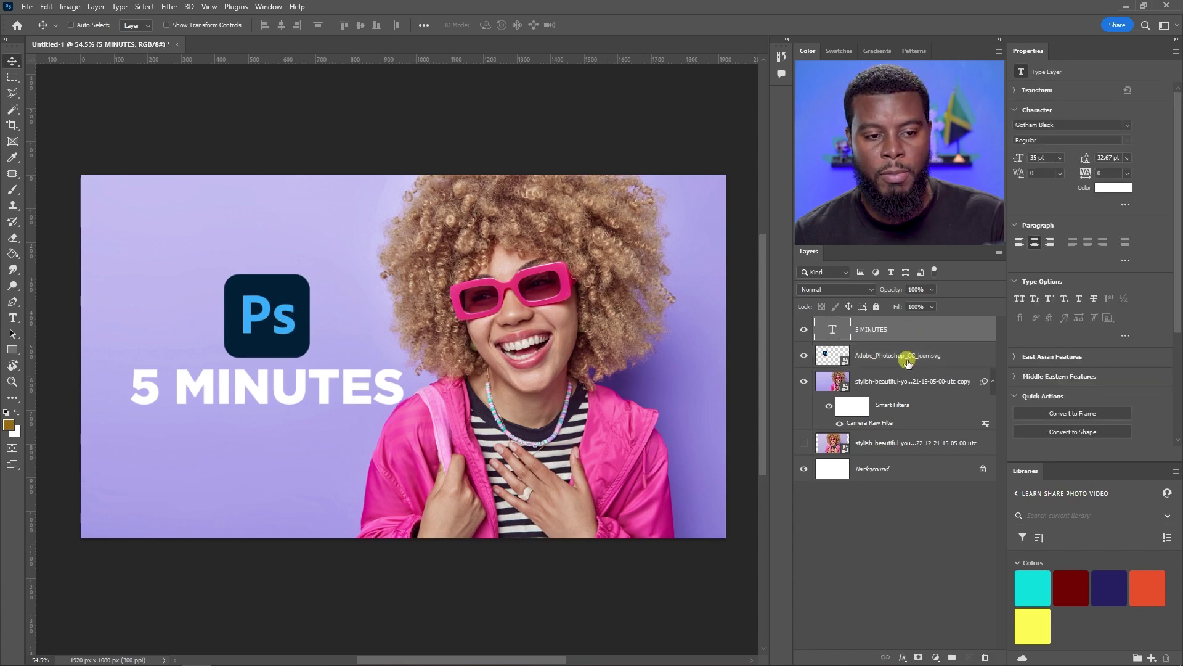
{"action": "key", "text": "ctrl+z"}
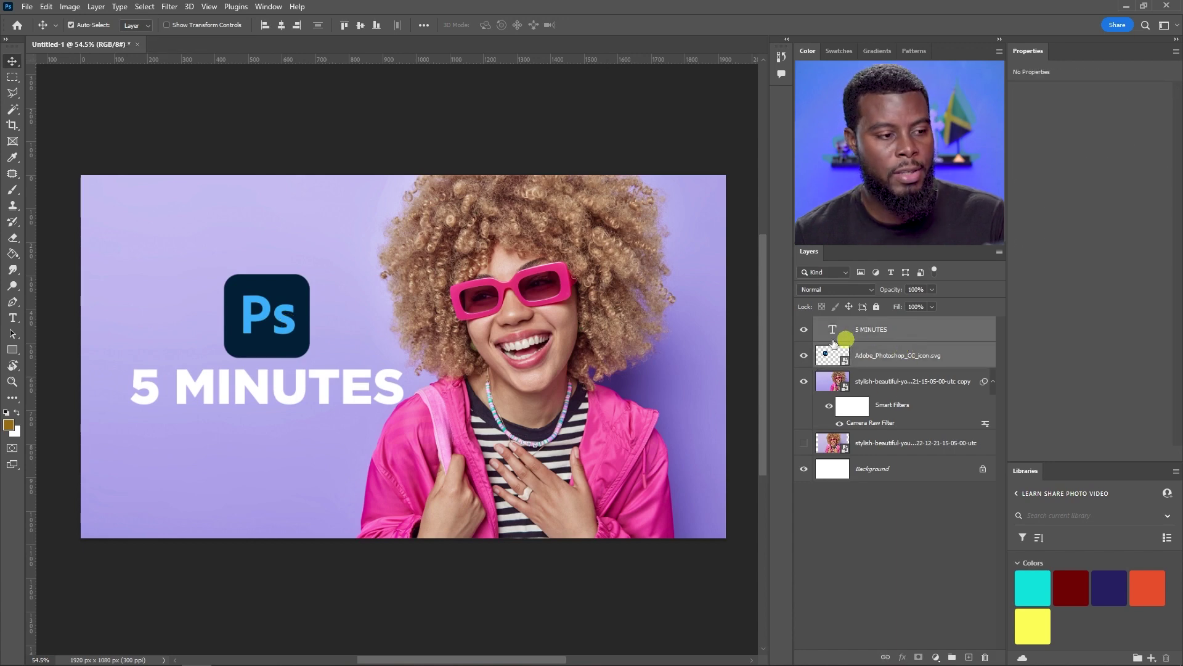
Scale the logo and headline together to about 116%, roughly 836 × 400 px
{"action": "key", "text": "ctrl+t"}
{"action": "left_click_drag", "start_coordinate": [405, 273], "coordinate": [402, 243]}
{"action": "key", "text": "Return"}
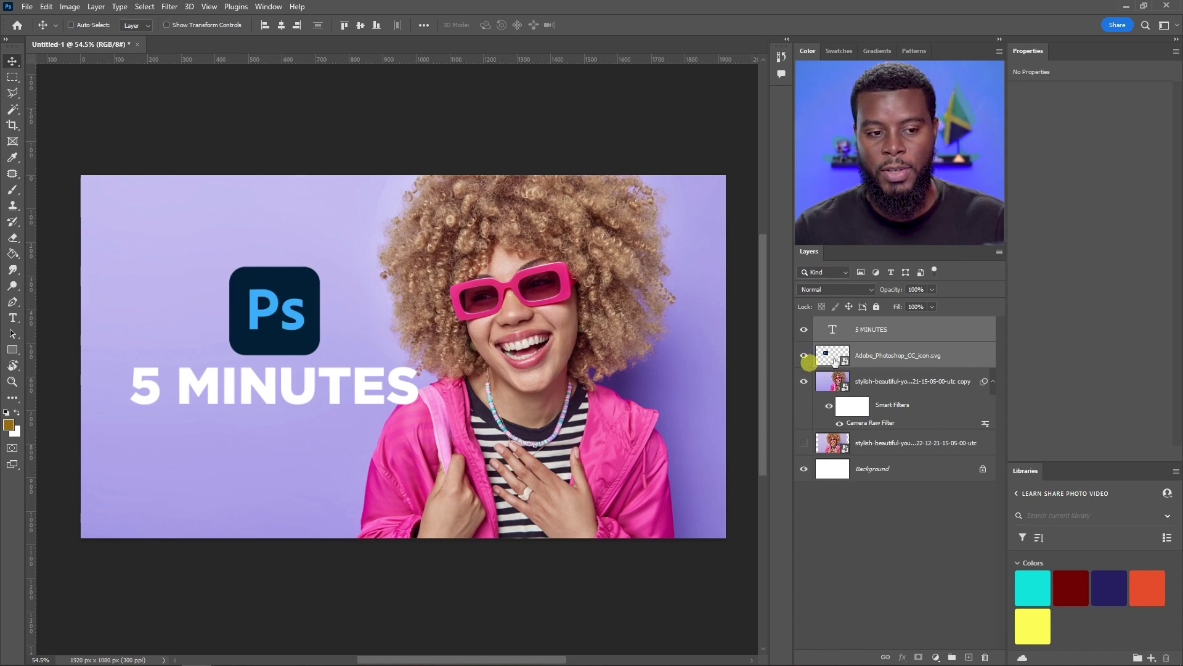
{"action": "left_click", "coordinate": [865, 344]}
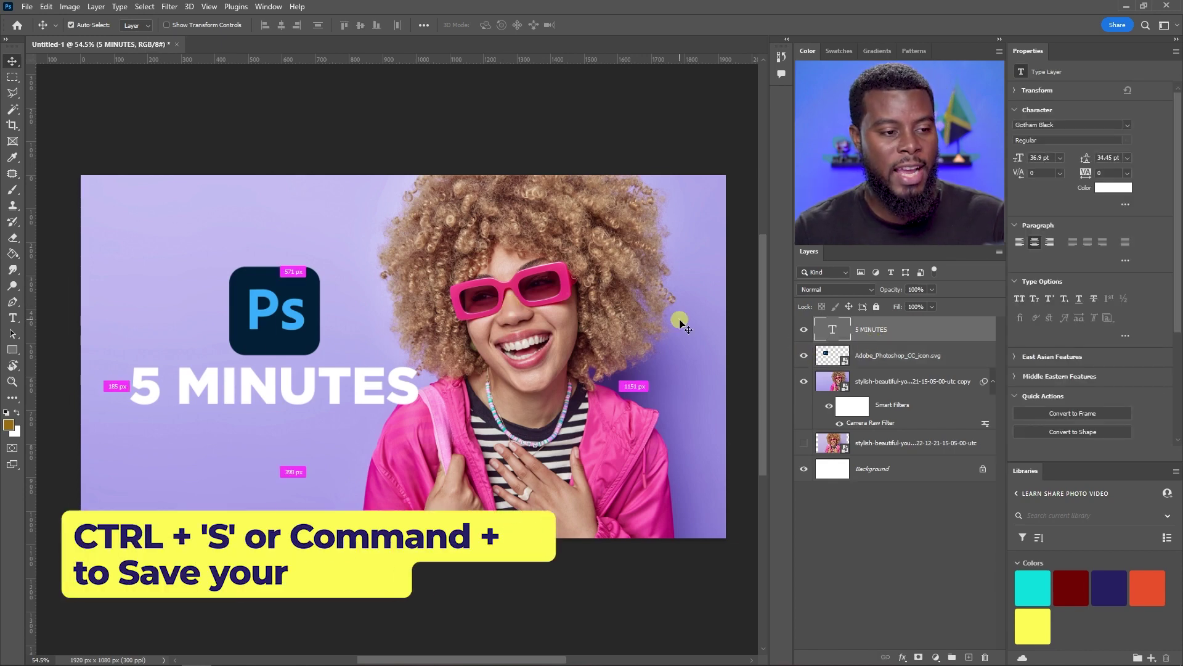
Save the thumbnail as 'LSPV Photoshop in 5 Minutes' PSD, then select the '5' in the headline
{"action": "key", "text": "ctrl+s"}
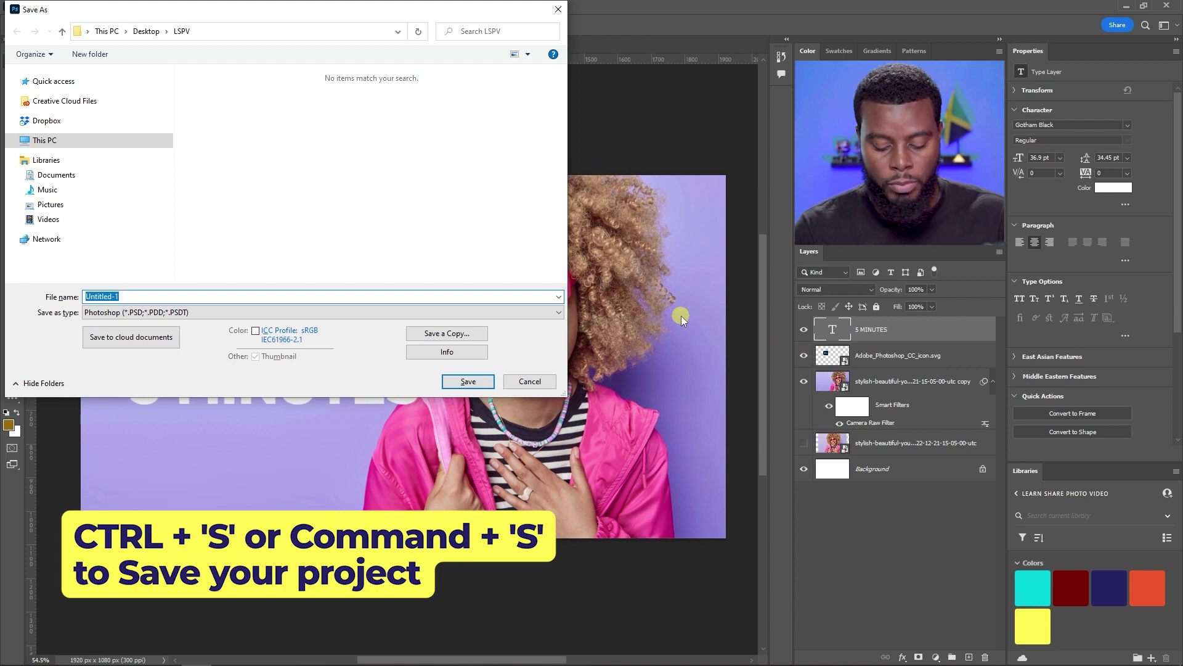
{"action": "type", "text": "LSPV Photoshop in 5 Minutes"}
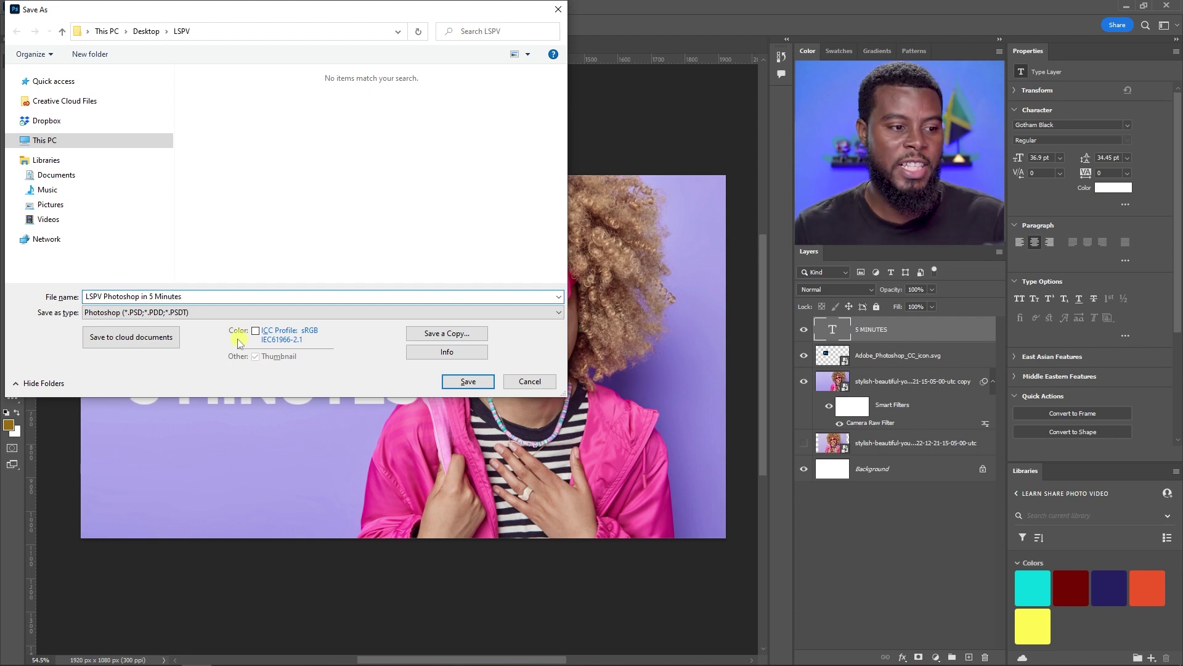
{"action": "left_click", "coordinate": [466, 380]}
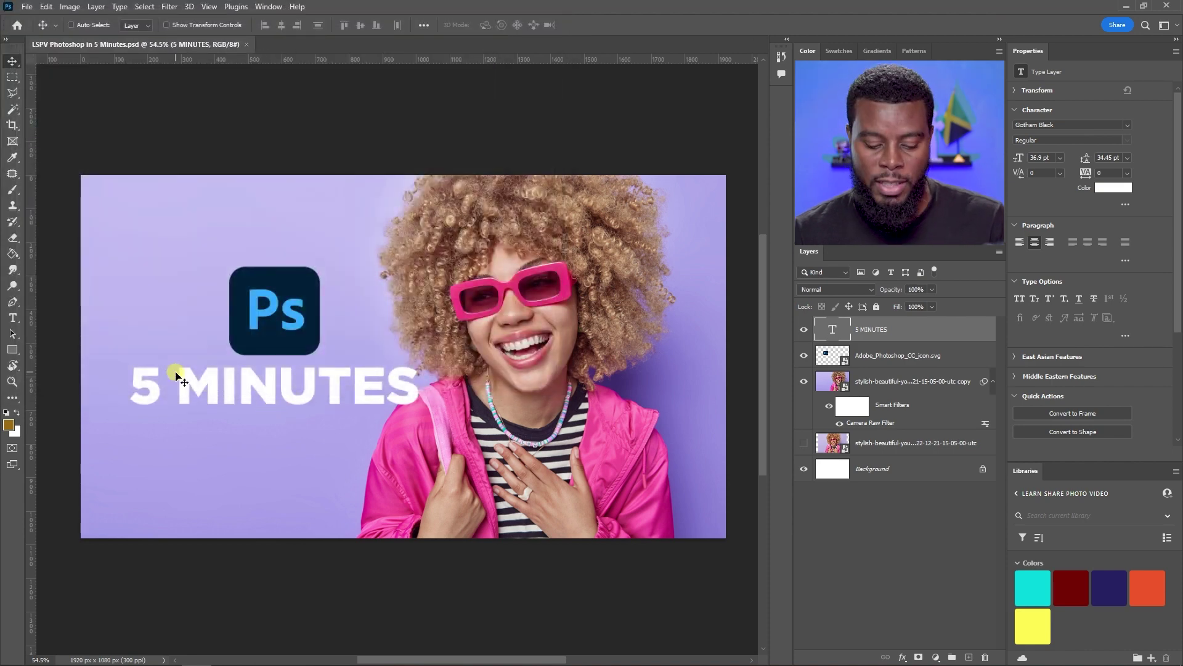
{"action": "double_click", "coordinate": [154, 378]}
{"action": "left_click_drag", "start_coordinate": [154, 377], "coordinate": [120, 380]}
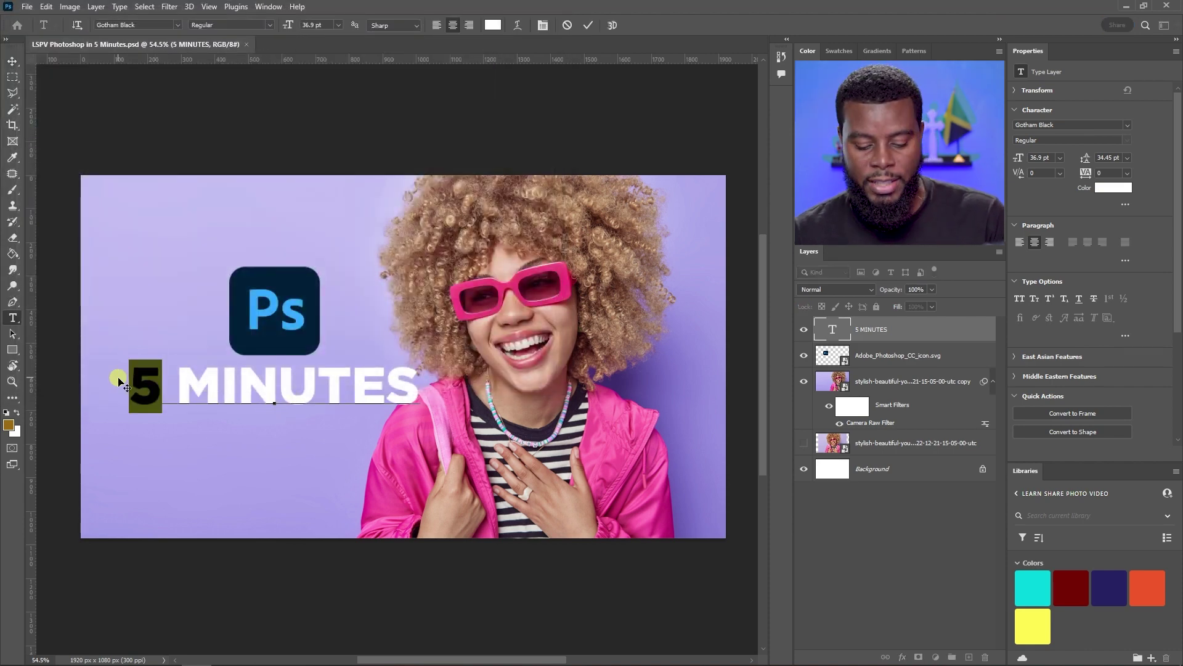
{"action": "type", "text": "6"}
{"action": "key", "text": "ctrl+Return"}
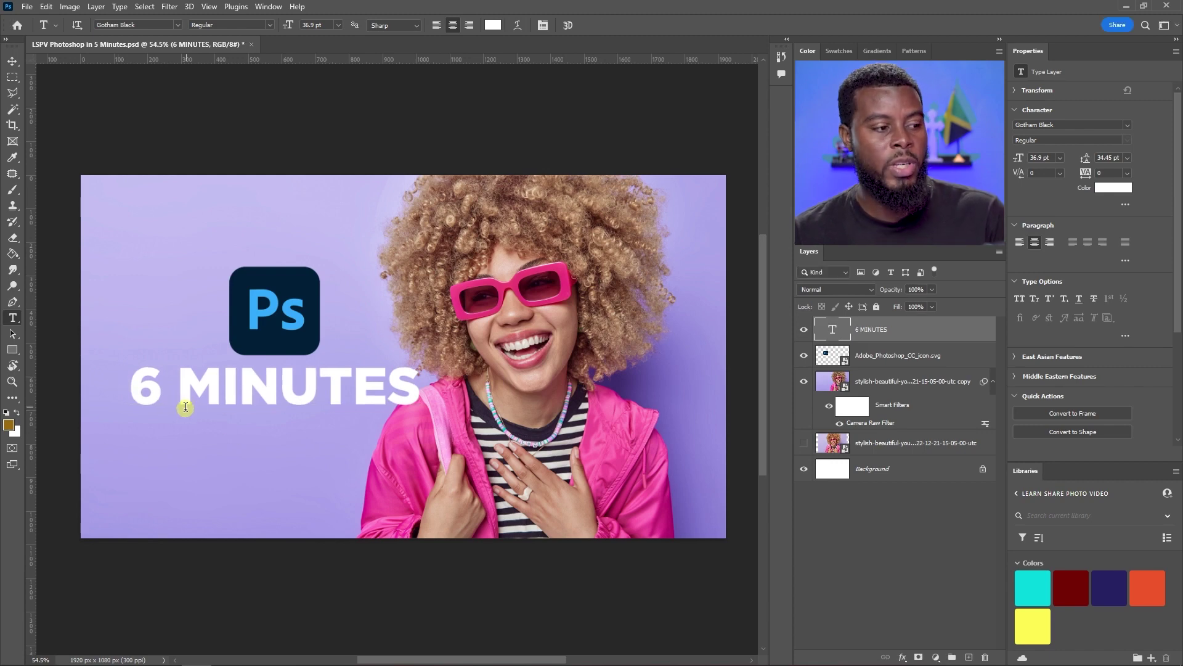
{"action": "key", "text": "v"}
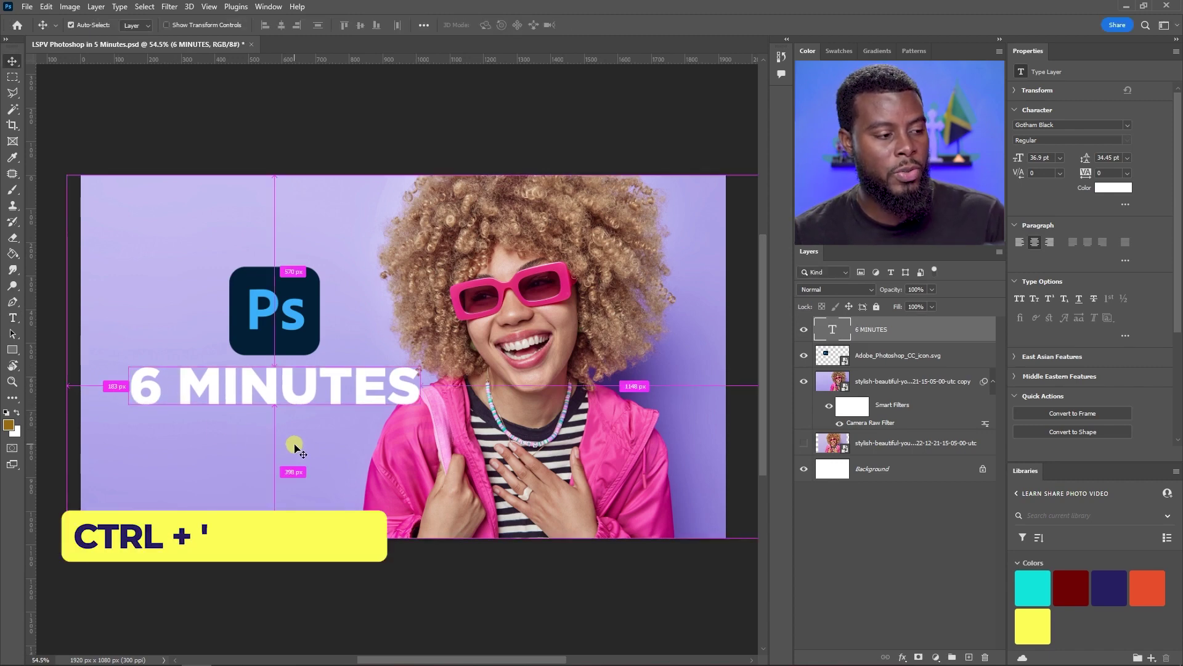
{"action": "key", "text": "ctrl+z"}
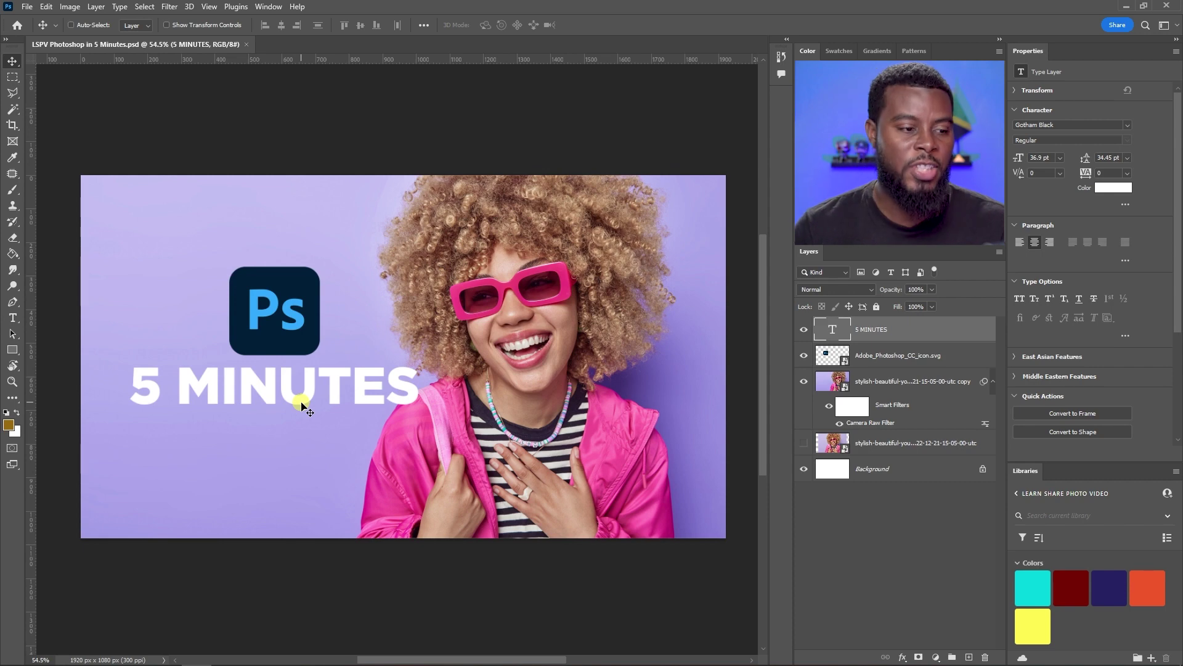
{"action": "key", "text": "u"}
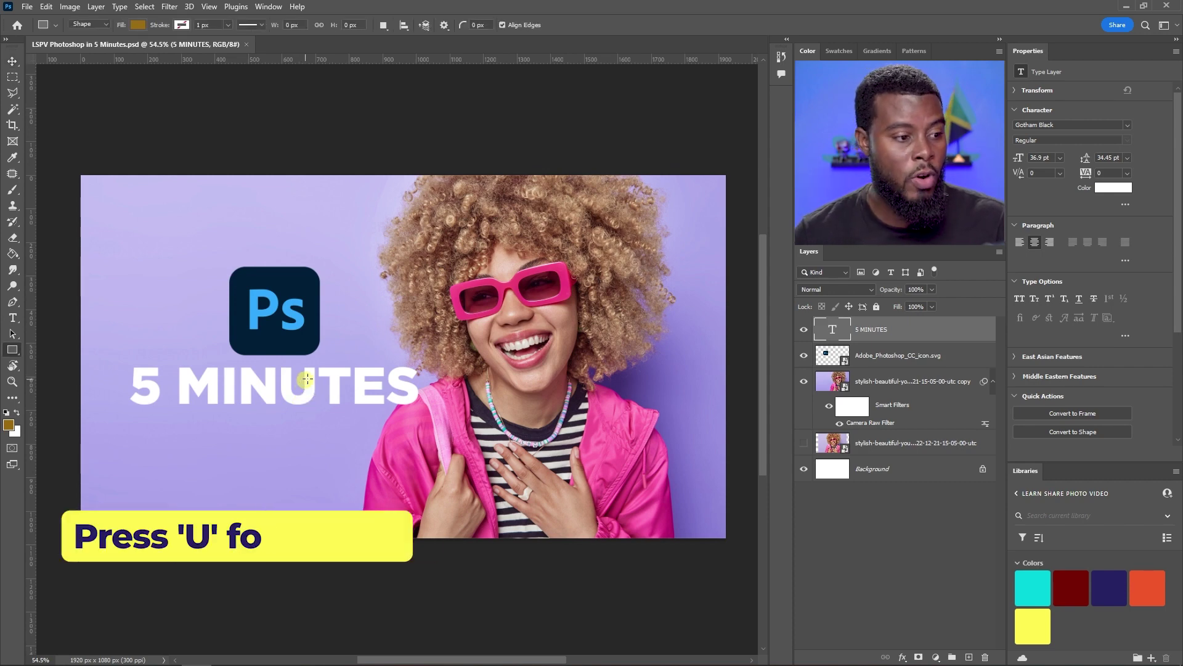
Draw a large circle over the left side with the Ellipse Tool
{"action": "left_click", "coordinate": [13, 350]}
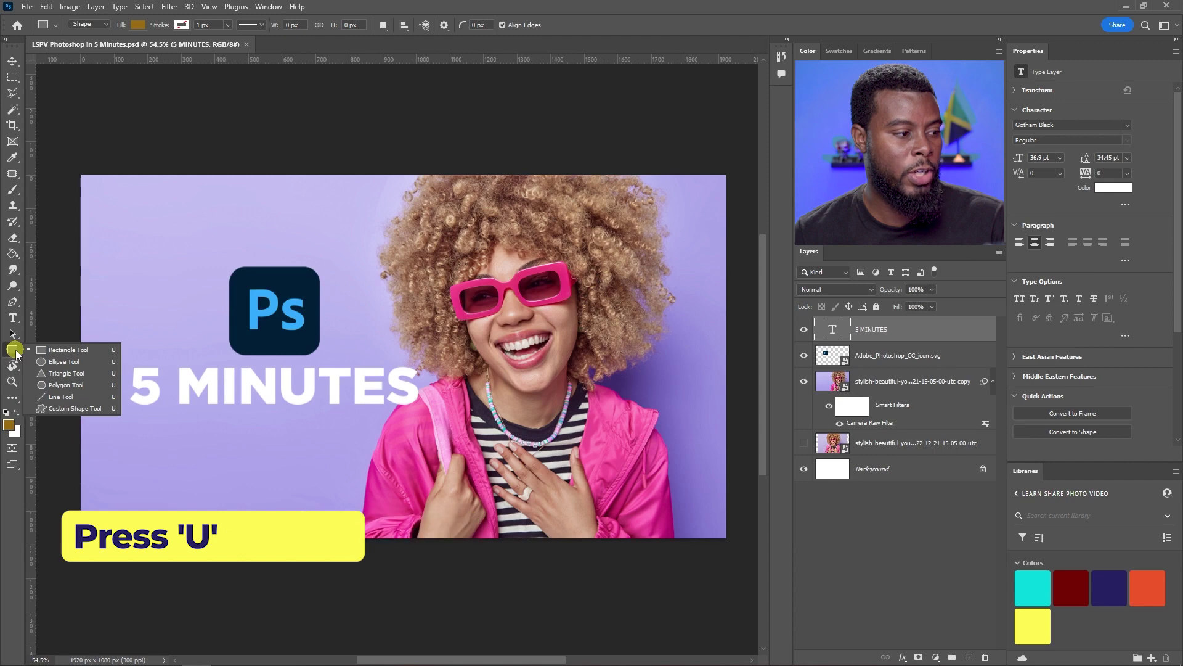
{"action": "left_click", "coordinate": [79, 364]}
{"action": "left_click_drag", "start_coordinate": [127, 210], "coordinate": [576, 602]}
Give the circle no fill and a 10 px white stroke, then move it around the logo
{"action": "key", "text": "v"}
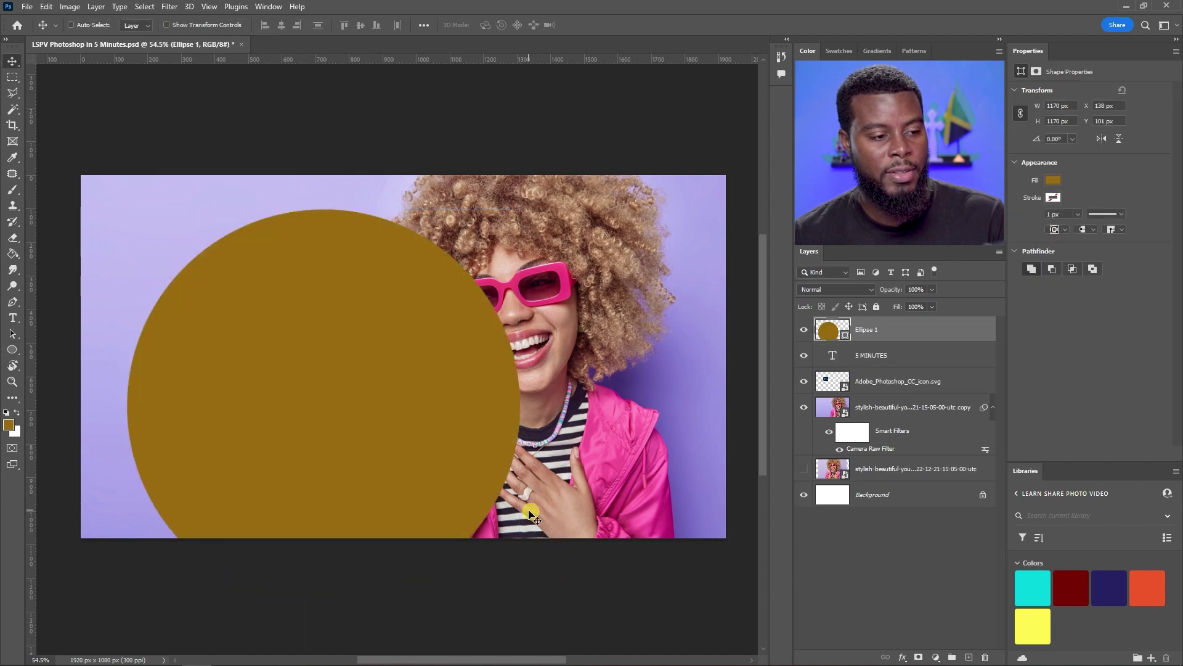
{"action": "left_click", "coordinate": [1053, 185]}
{"action": "left_click", "coordinate": [1019, 204]}
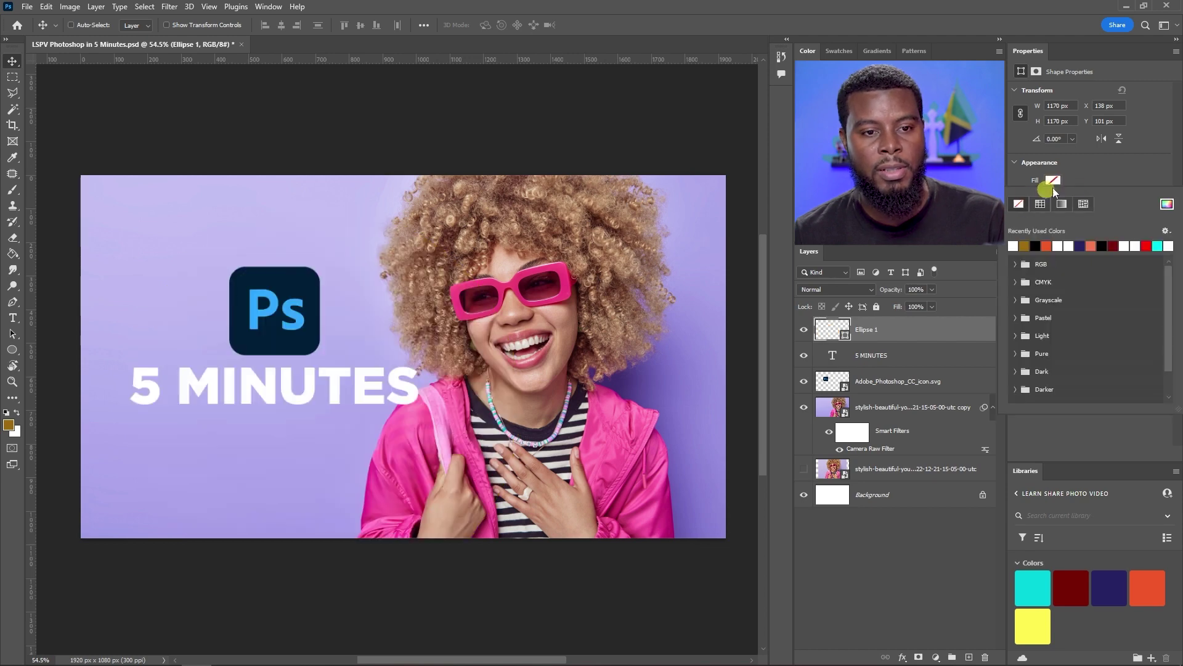
{"action": "left_click", "coordinate": [1053, 180]}
{"action": "left_click", "coordinate": [1053, 198]}
{"action": "left_click", "coordinate": [1017, 262]}
{"action": "left_click", "coordinate": [1087, 183]}
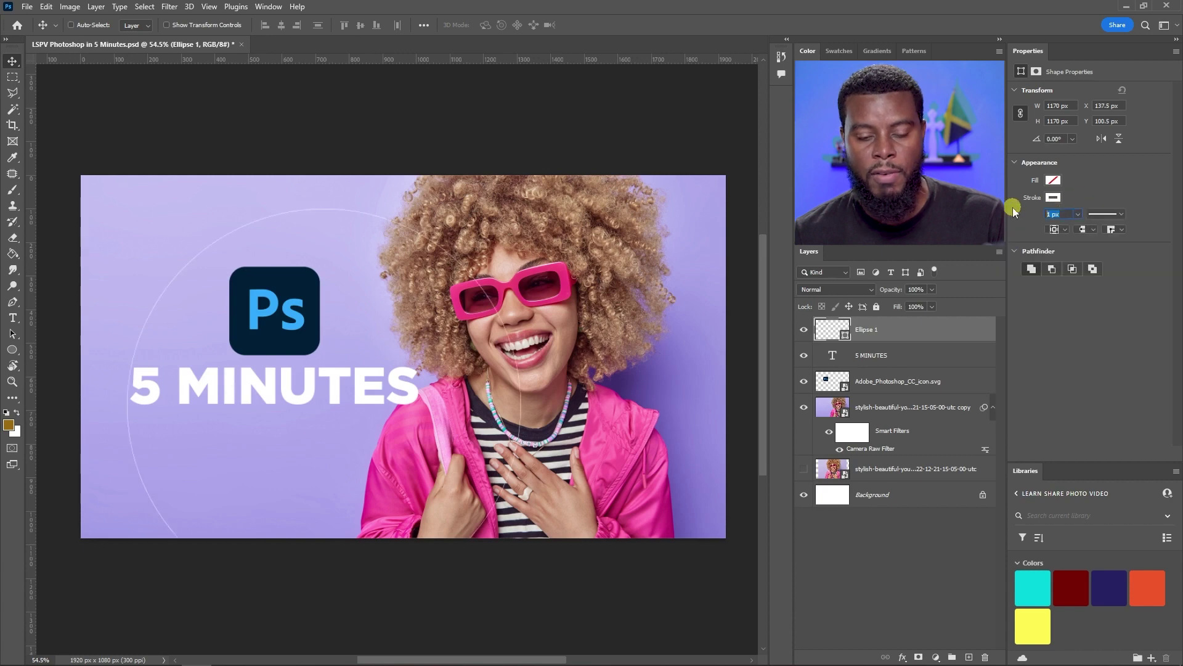
{"action": "type", "text": "10"}
{"action": "key", "text": "Return"}
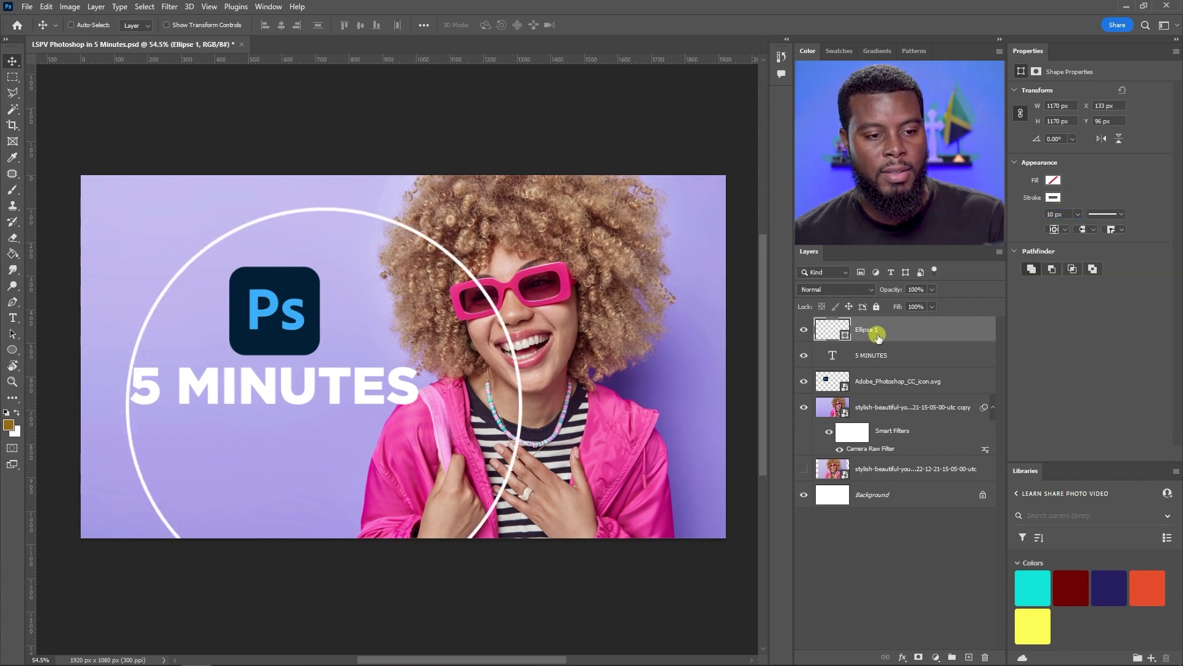
{"action": "left_click_drag", "start_coordinate": [512, 352], "coordinate": [312, 310]}
Put Ellipse 1 below the Ps logo layer and shift the ring up-left to X -524, Y -318
{"action": "scroll", "coordinate": [262, 313], "scroll_direction": "up", "scroll_amount": 5}
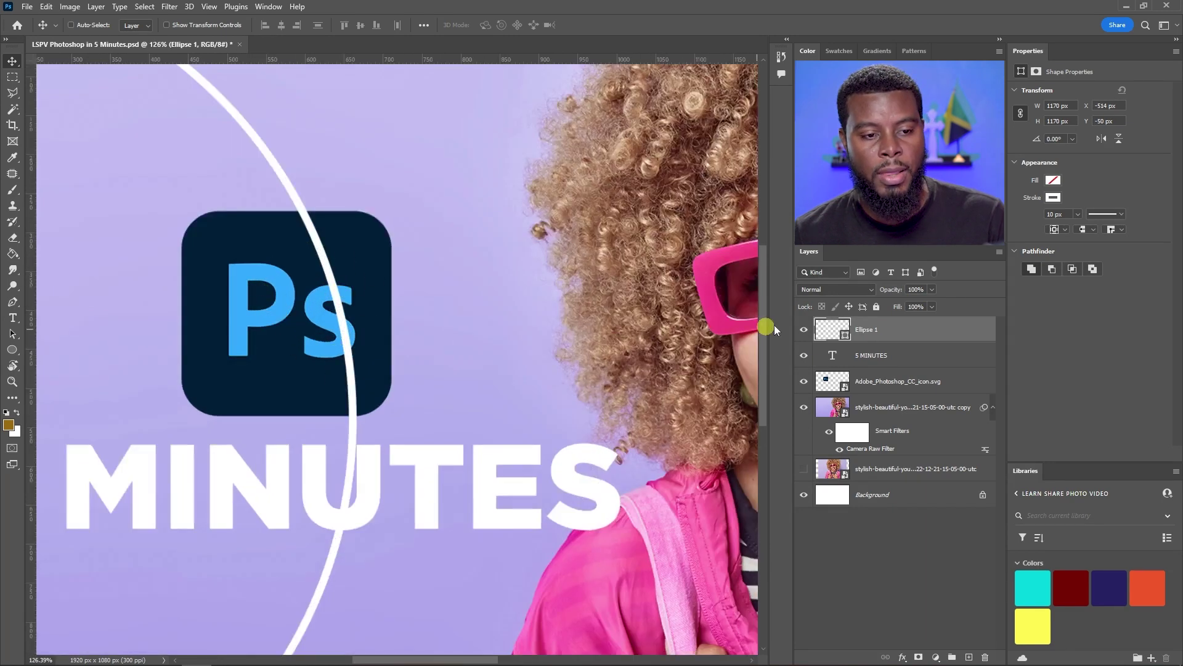
{"action": "left_click_drag", "start_coordinate": [903, 333], "coordinate": [899, 389]}
{"action": "scroll", "coordinate": [500, 349], "scroll_direction": "down", "scroll_amount": 5}
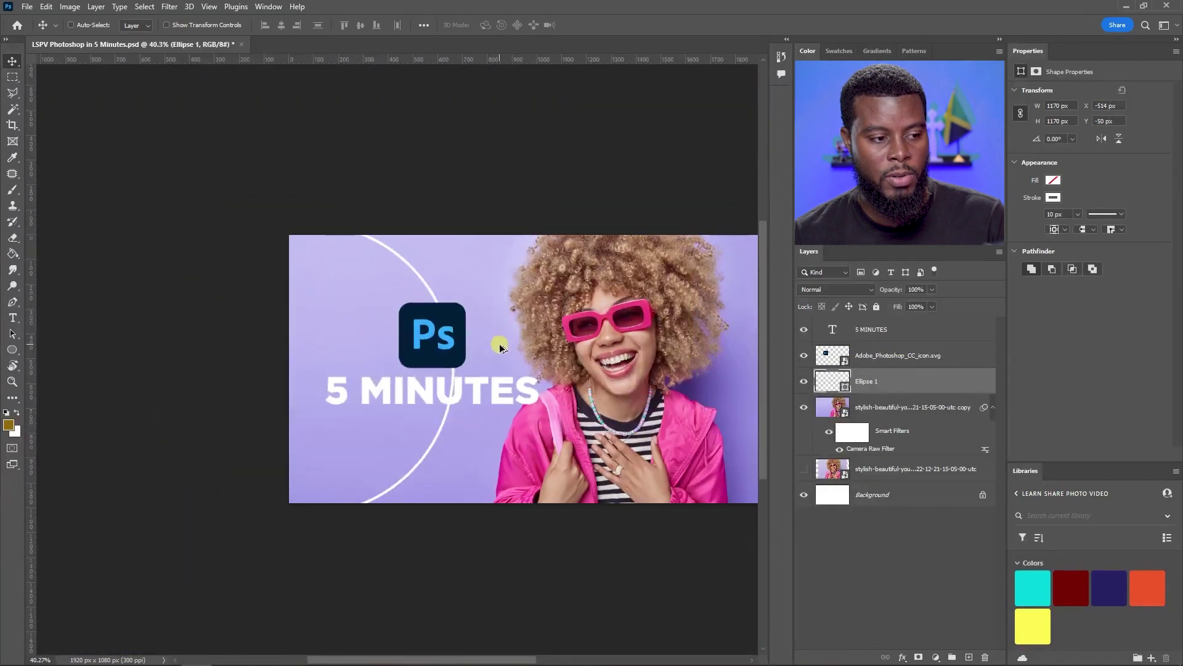
{"action": "scroll", "coordinate": [500, 349], "scroll_direction": "up", "scroll_amount": 3}
{"action": "left_click_drag", "start_coordinate": [443, 328], "coordinate": [223, 153]}
{"action": "scroll", "coordinate": [291, 311], "scroll_direction": "up", "scroll_amount": 3}
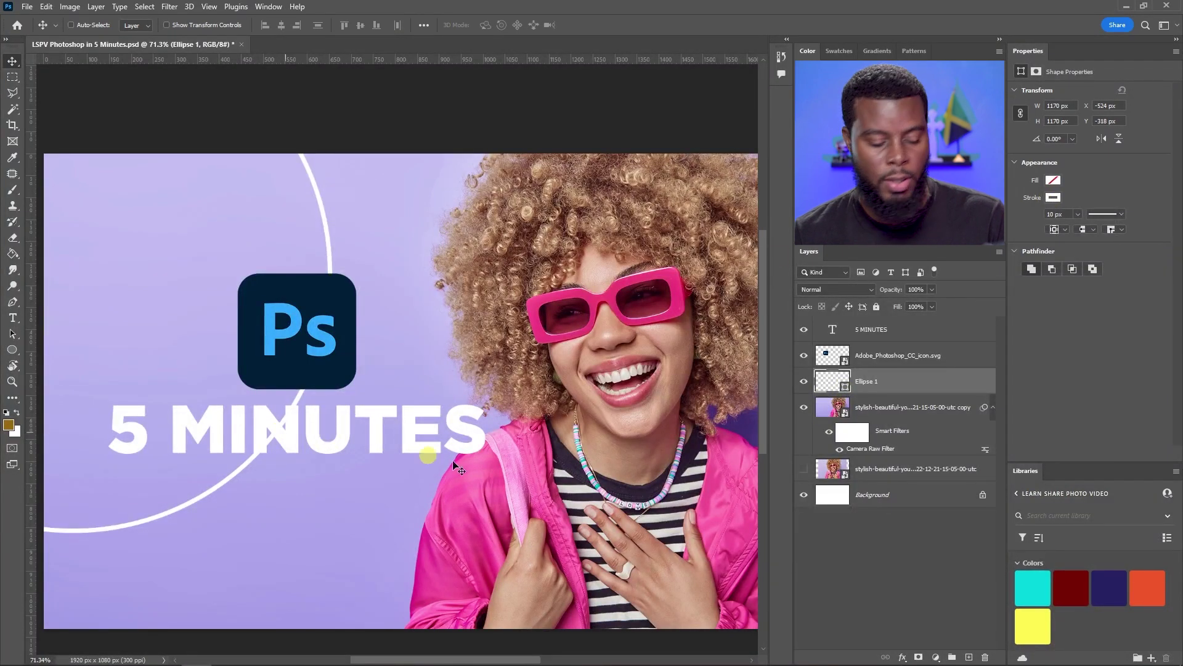
Sample the jacket's pink as the foreground colour
{"action": "left_click", "coordinate": [9, 426]}
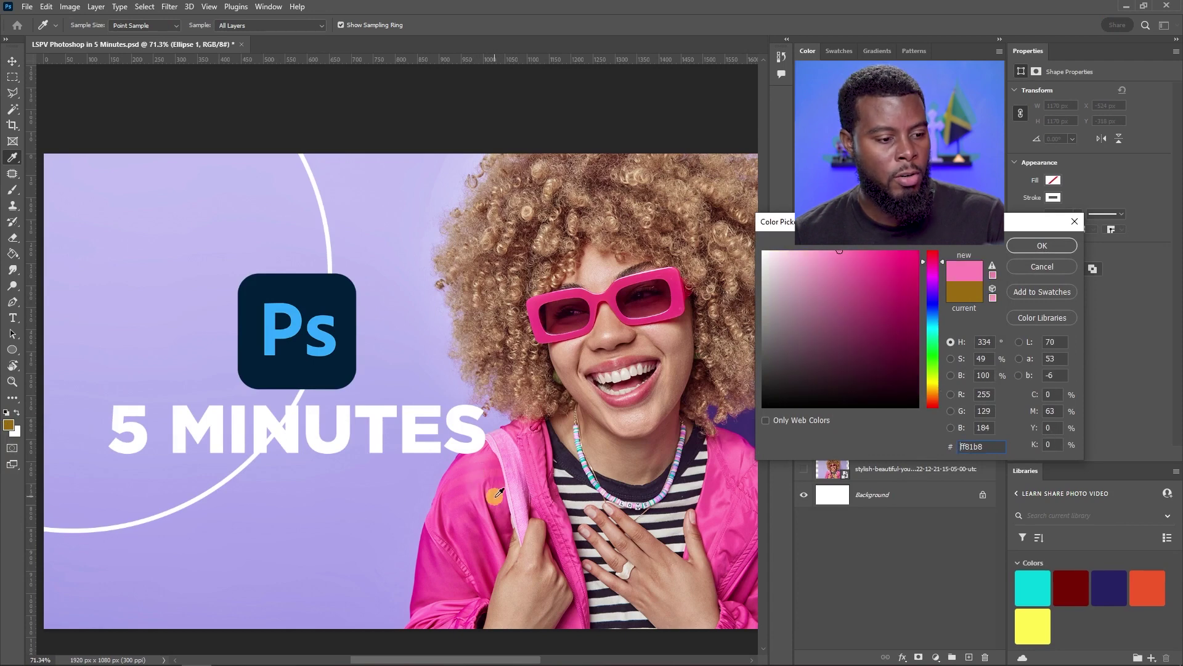
{"action": "left_click", "coordinate": [469, 515]}
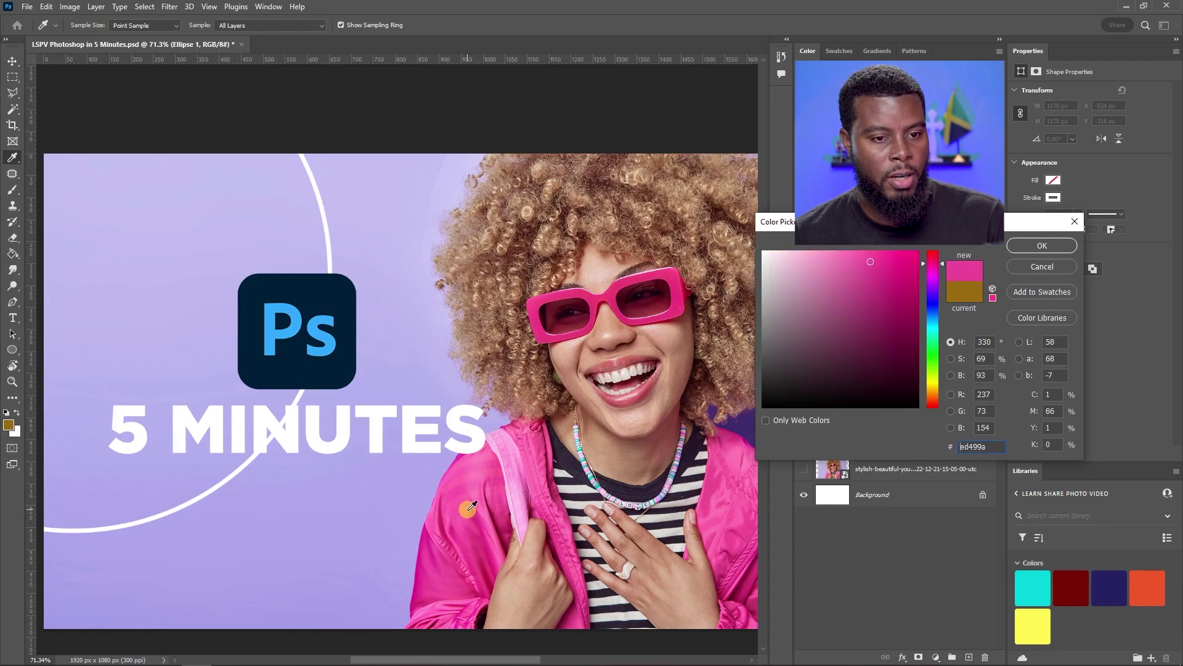
{"action": "left_click", "coordinate": [1040, 248]}
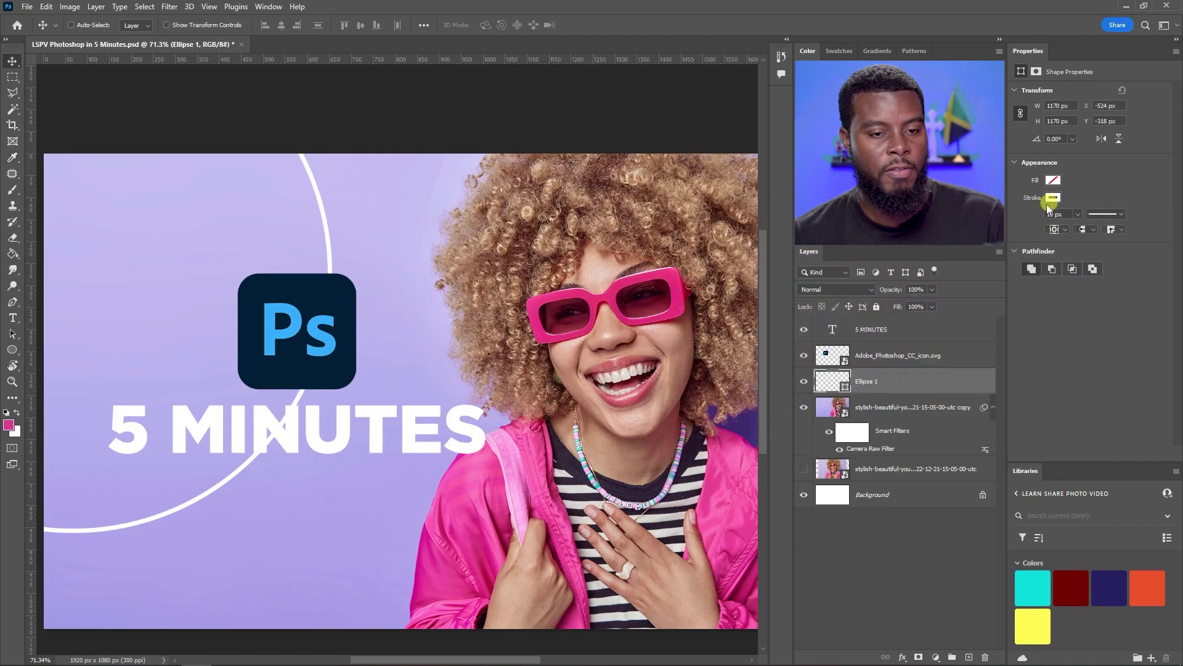
Set the ring's stroke to the sampled pink and save the file
{"action": "left_click", "coordinate": [804, 381]}
{"action": "left_click", "coordinate": [804, 381]}
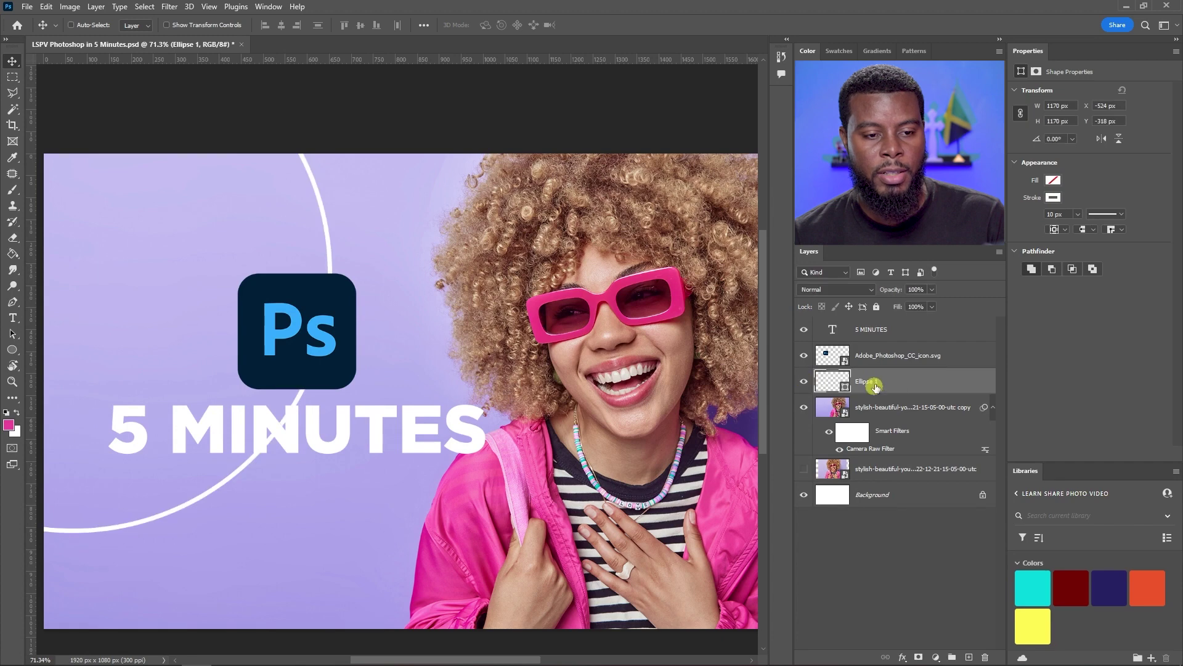
{"action": "left_click", "coordinate": [1055, 198]}
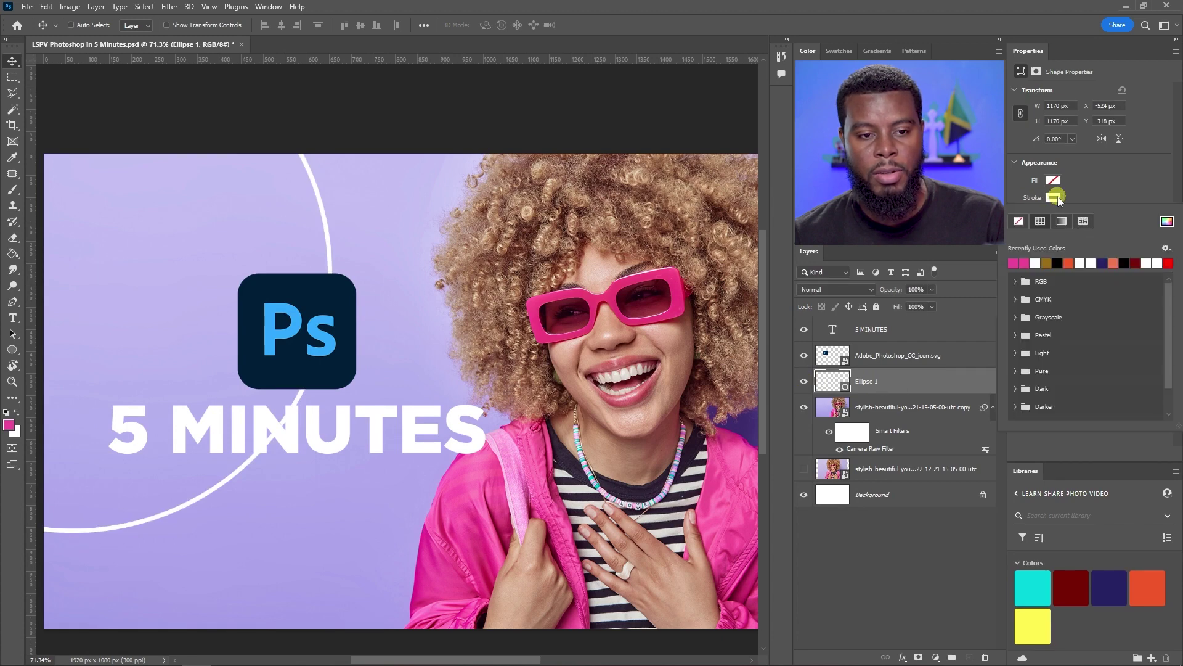
{"action": "left_click", "coordinate": [1016, 261]}
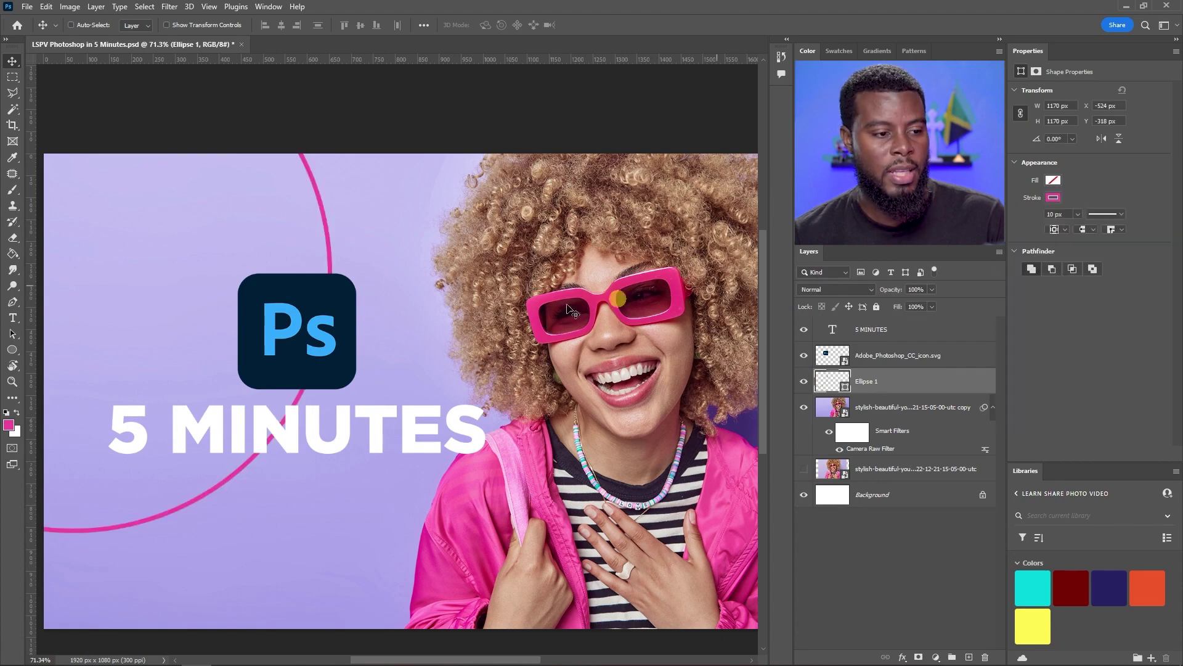
{"action": "scroll", "coordinate": [512, 305], "scroll_direction": "down", "scroll_amount": 3}
{"action": "scroll", "coordinate": [521, 299], "scroll_direction": "down", "scroll_amount": 2}
{"action": "scroll", "coordinate": [445, 319], "scroll_direction": "right", "scroll_amount": 2}
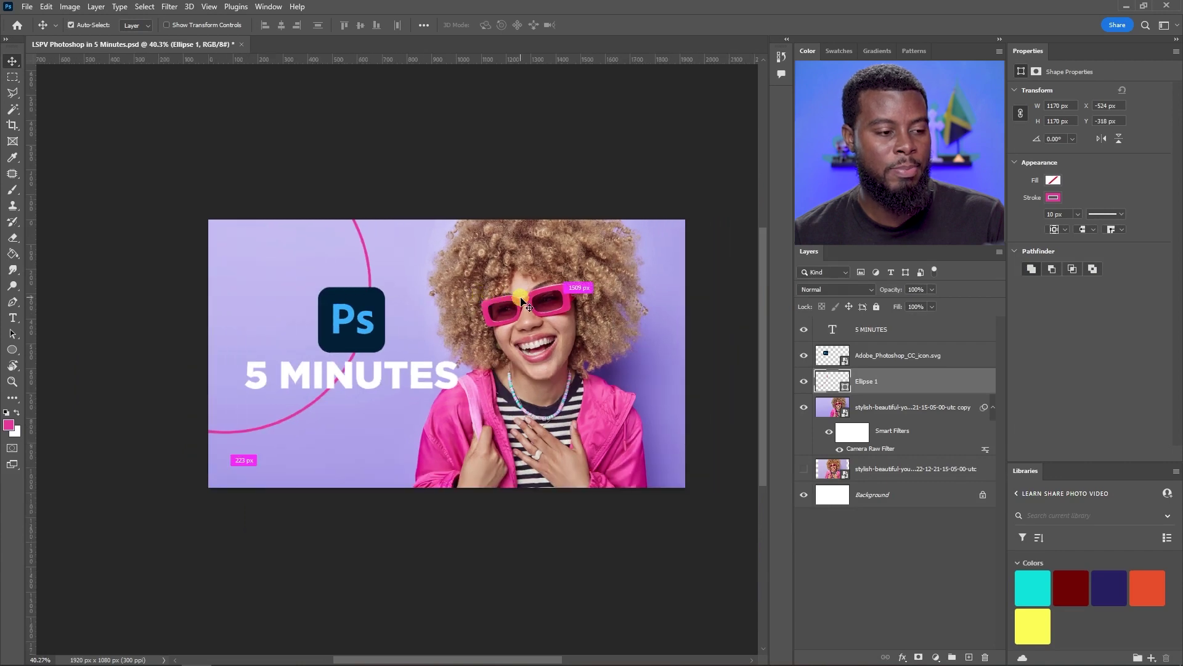
{"action": "scroll", "coordinate": [546, 317], "scroll_direction": "up", "scroll_amount": 4}
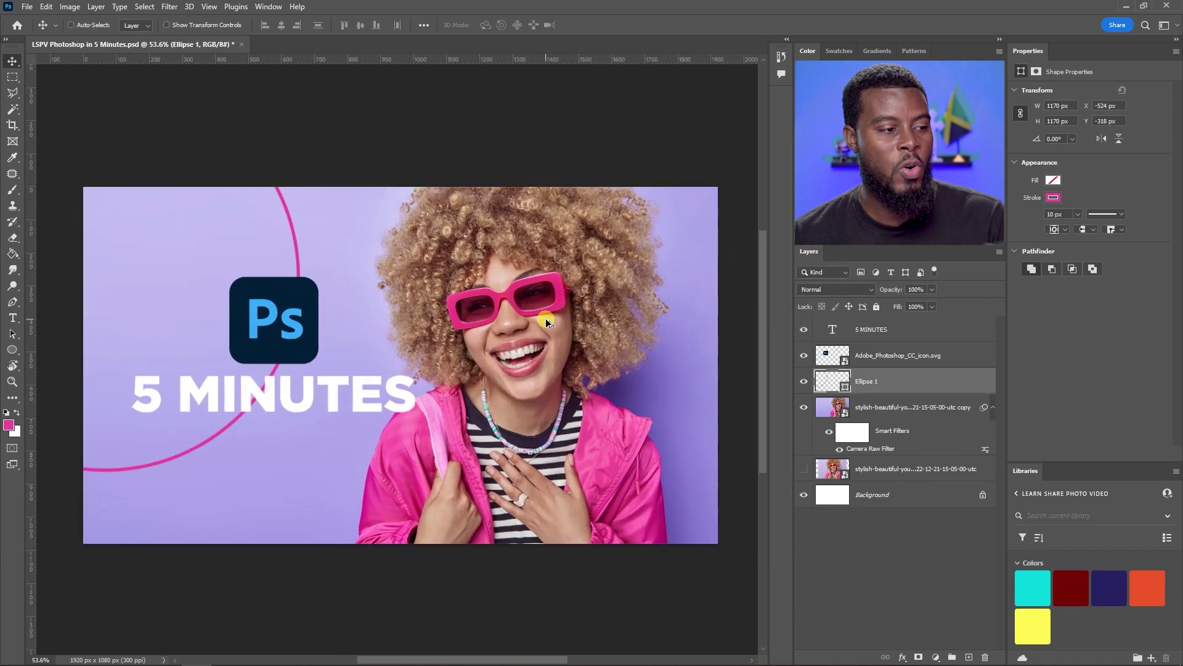
{"action": "scroll", "coordinate": [546, 320], "scroll_direction": "left", "scroll_amount": 1}
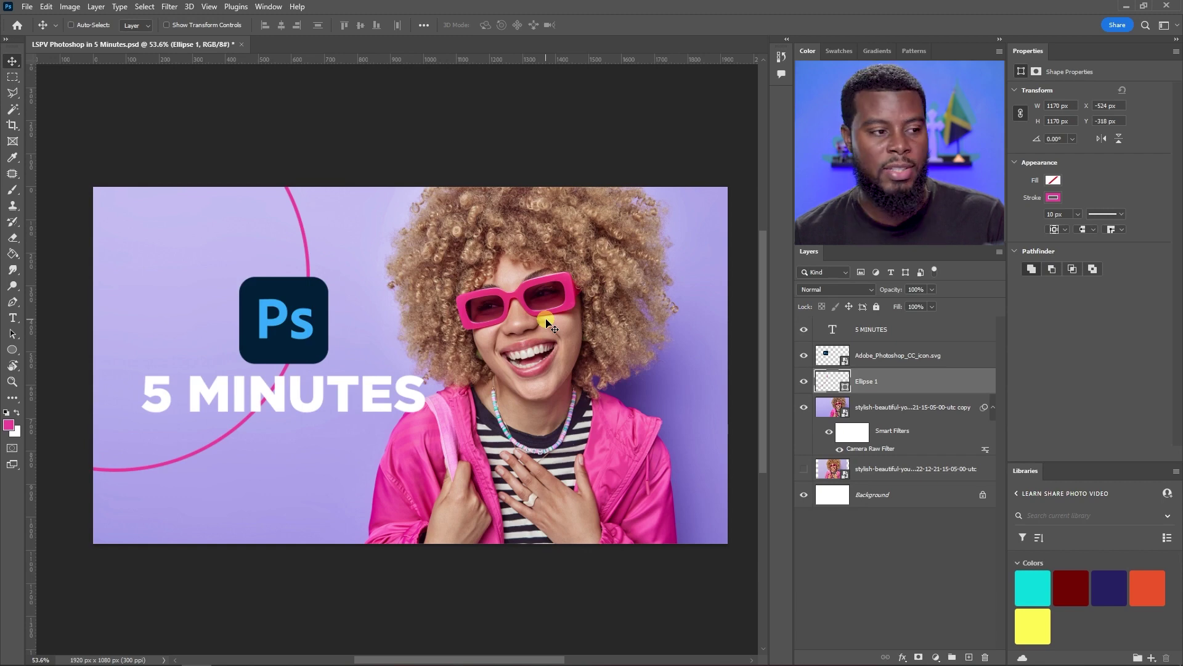
{"action": "key", "text": "ctrl+s"}
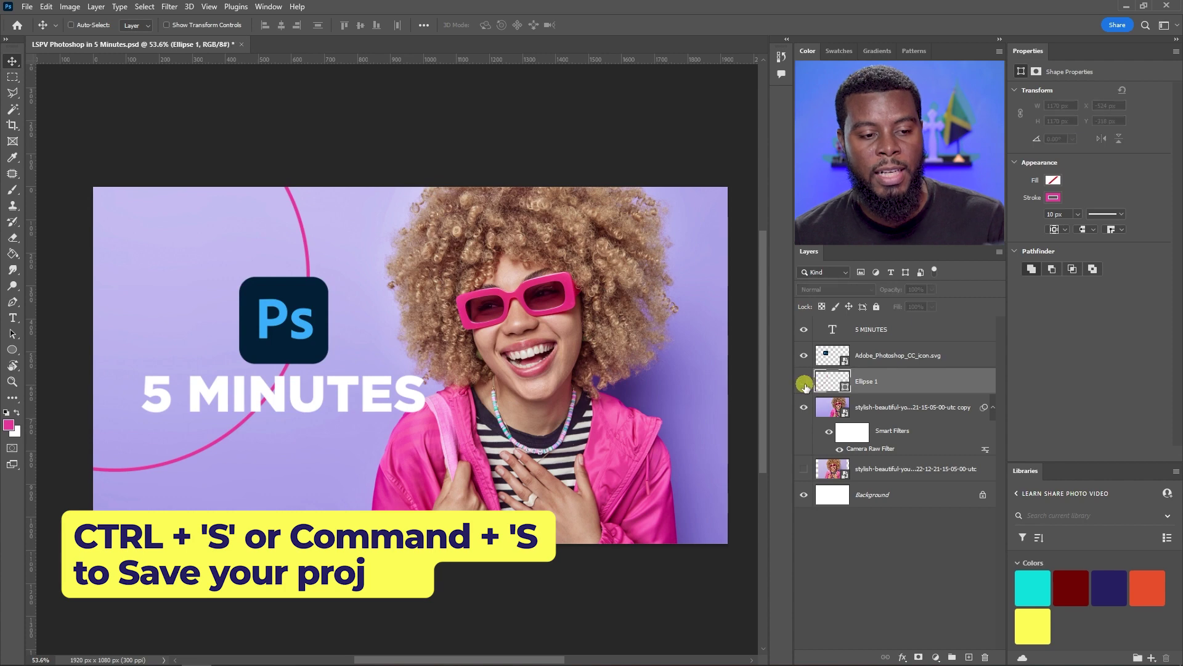
Duplicate the Ellipse 1 ring and make the copy's stroke white
{"action": "left_click", "coordinate": [878, 386]}
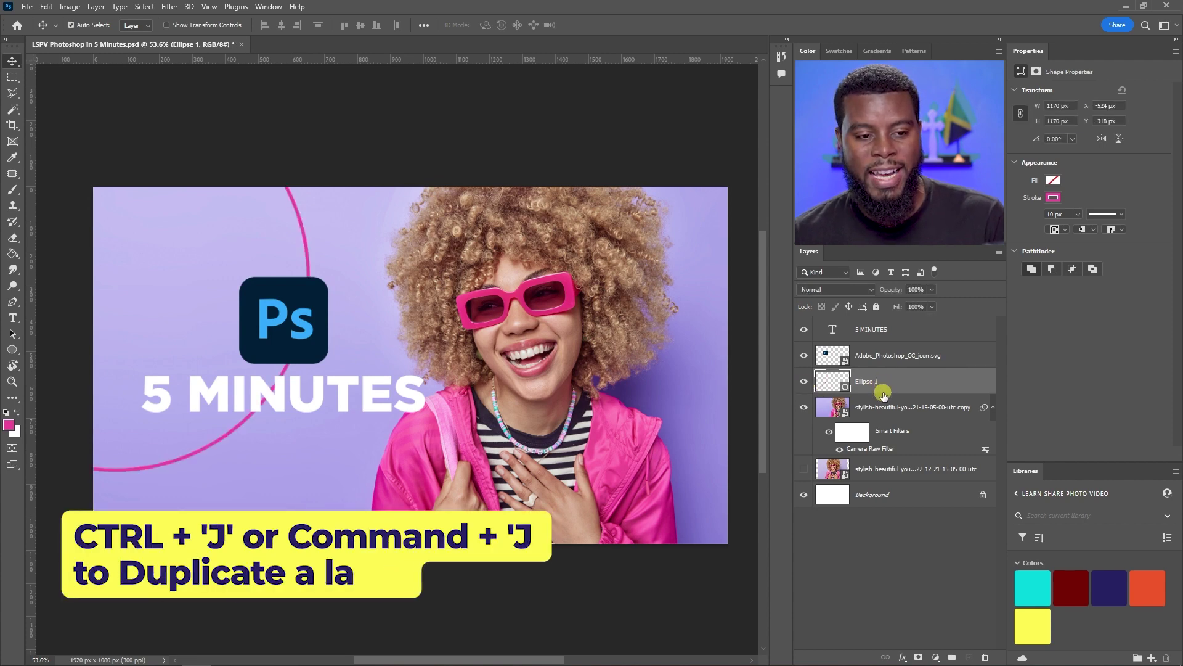
{"action": "key", "text": "ctrl+j"}
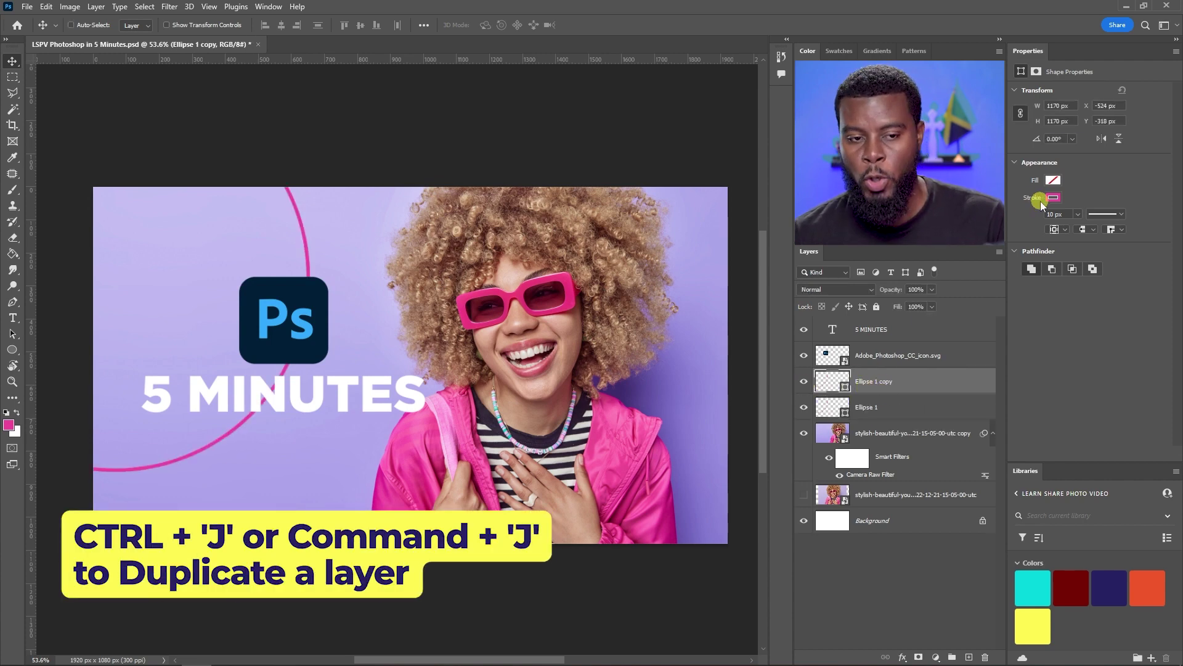
{"action": "left_click", "coordinate": [1054, 198]}
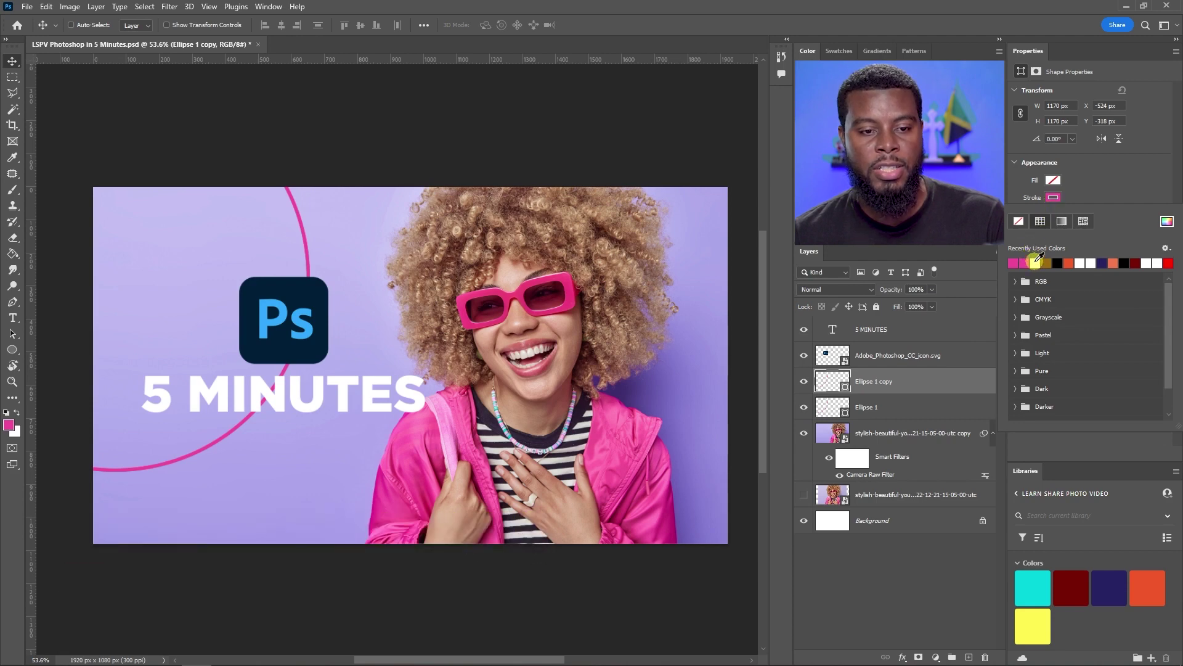
{"action": "left_click", "coordinate": [1038, 263]}
Scale the white ring to about 58% (677.3 px), tuck it top-left, and save
{"action": "key", "text": "Return"}
{"action": "mouse_move", "coordinate": [221, 484]}
{"action": "left_mouse_down"}
{"action": "mouse_move", "coordinate": [494, 512]}
{"action": "mouse_move", "coordinate": [536, 530]}
{"action": "mouse_move", "coordinate": [563, 379]}
{"action": "left_mouse_up"}
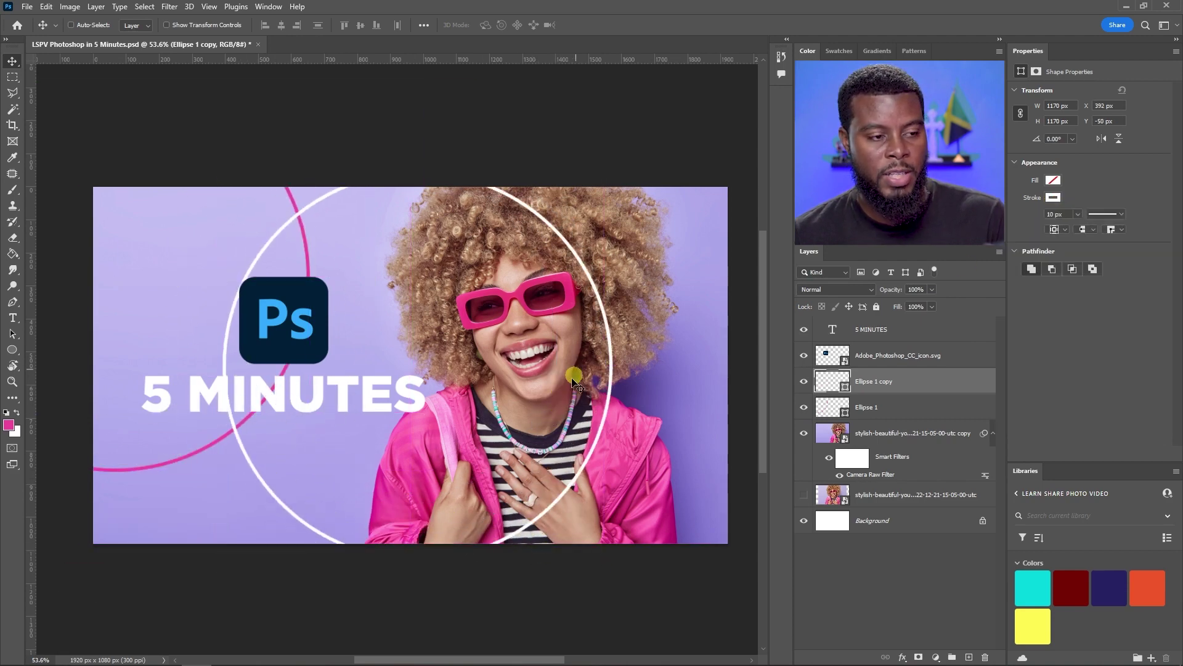
{"action": "key", "text": "ctrl+t"}
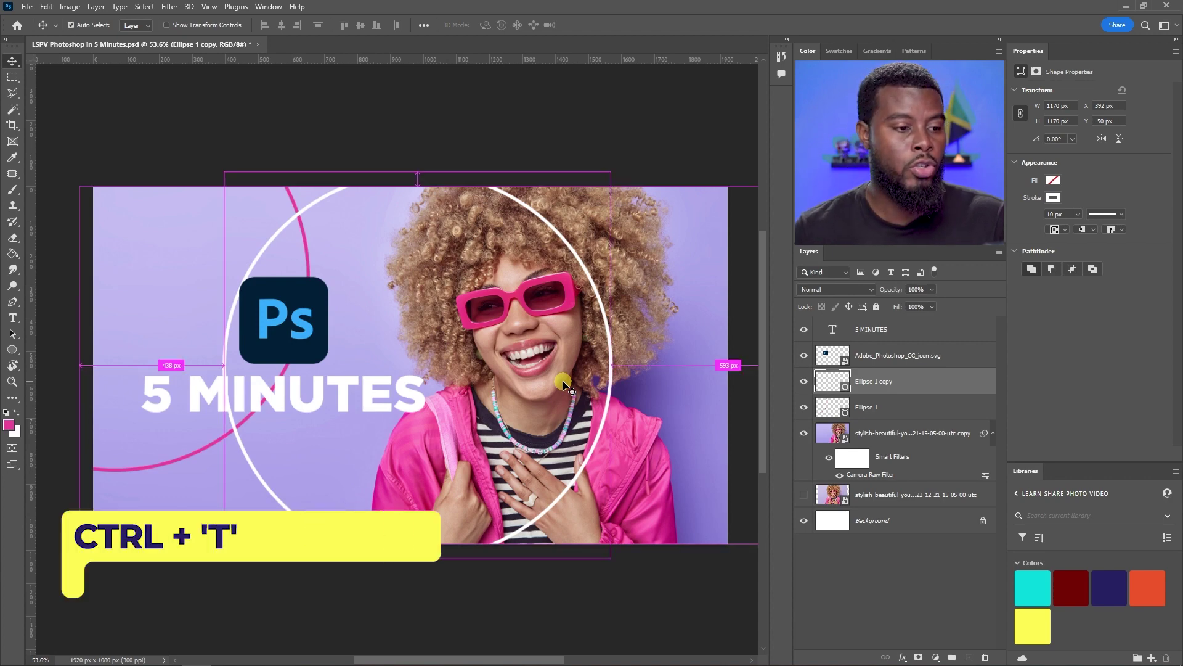
{"action": "left_click_drag", "start_coordinate": [612, 173], "coordinate": [448, 335]}
{"action": "left_click_drag", "start_coordinate": [422, 486], "coordinate": [240, 249]}
{"action": "key", "text": "Return"}
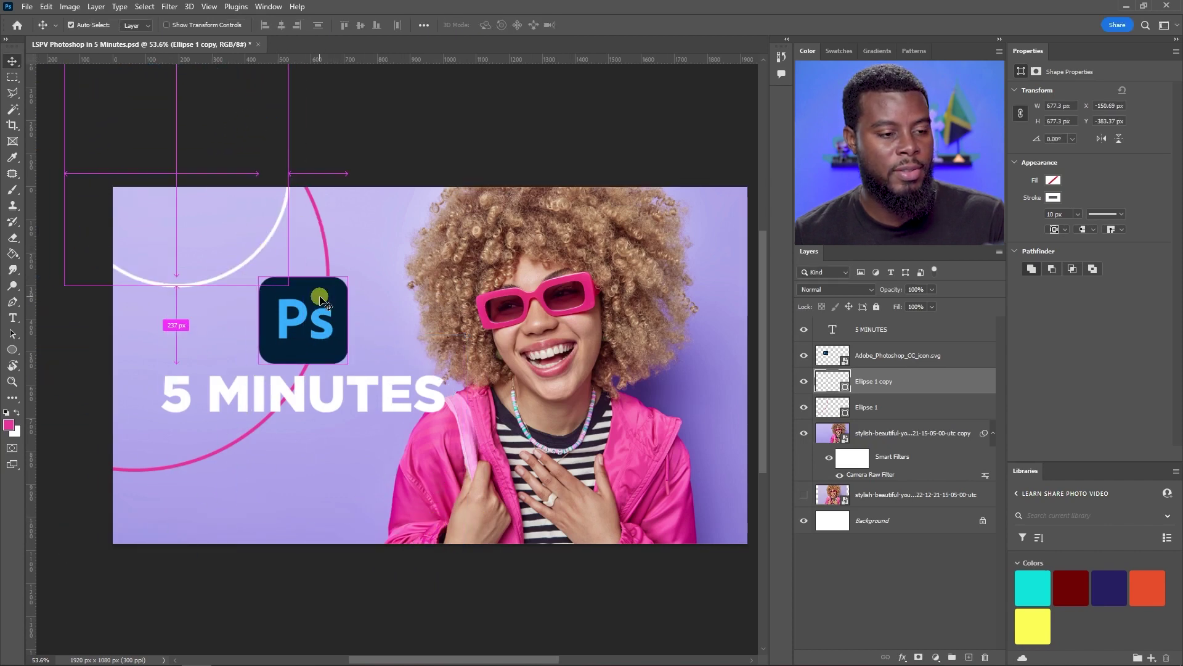
{"action": "key", "text": "ctrl+s"}
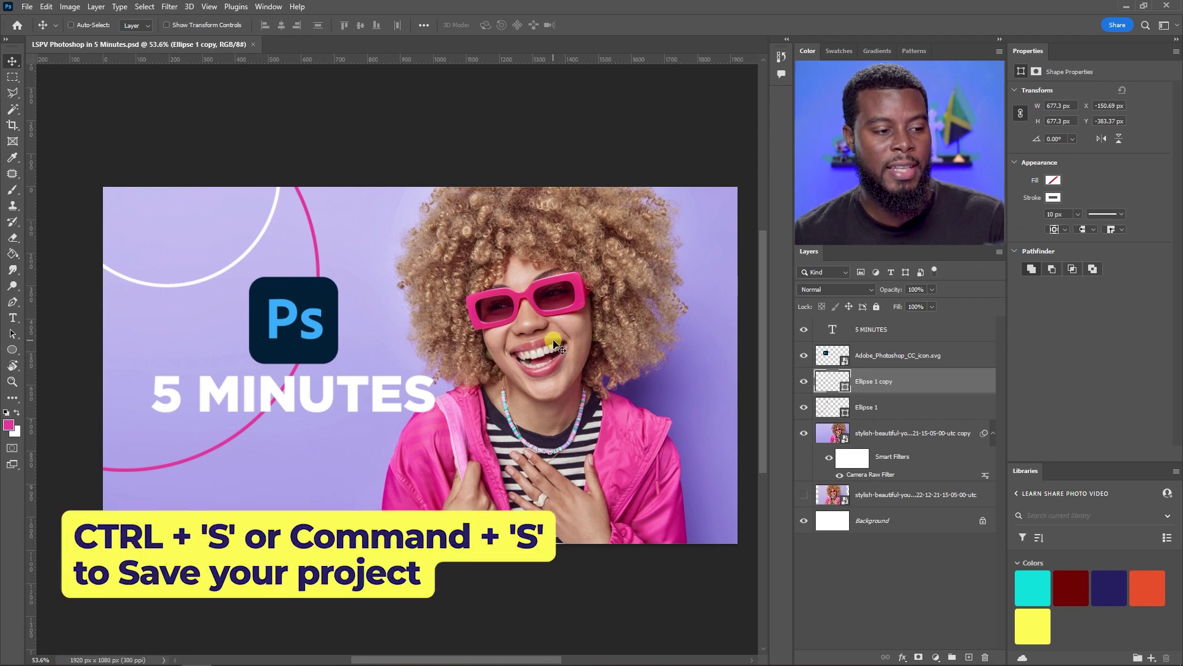
{"action": "scroll", "coordinate": [633, 436], "scroll_direction": "up", "scroll_amount": 1}
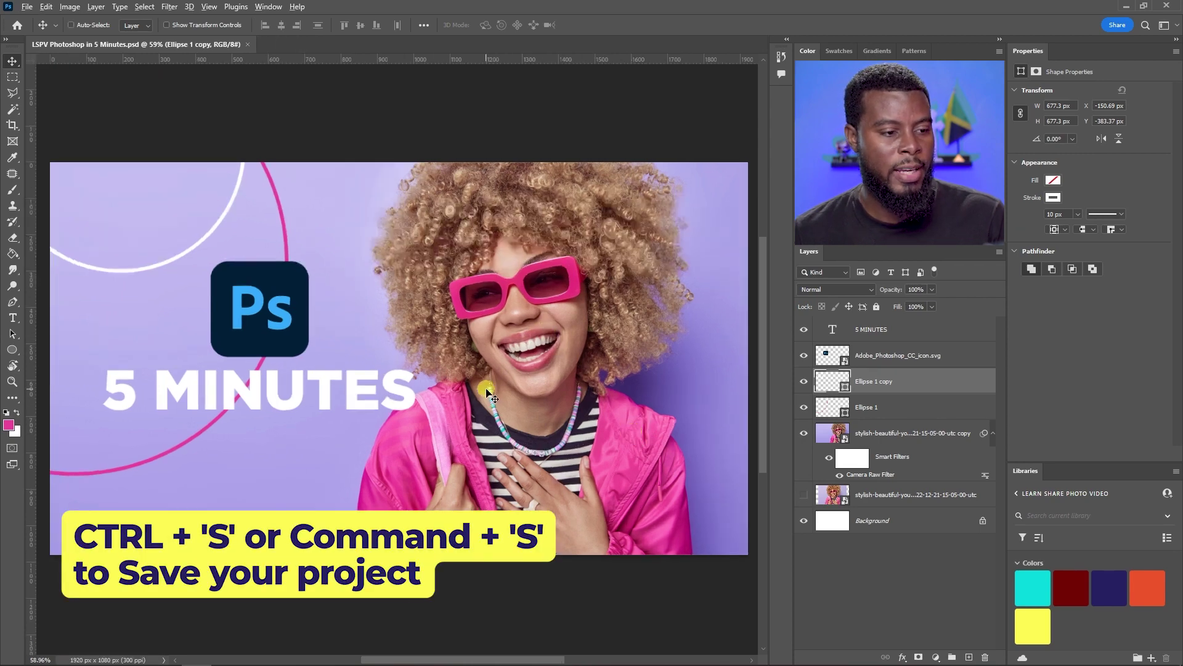
{"action": "left_click", "coordinate": [13, 353]}
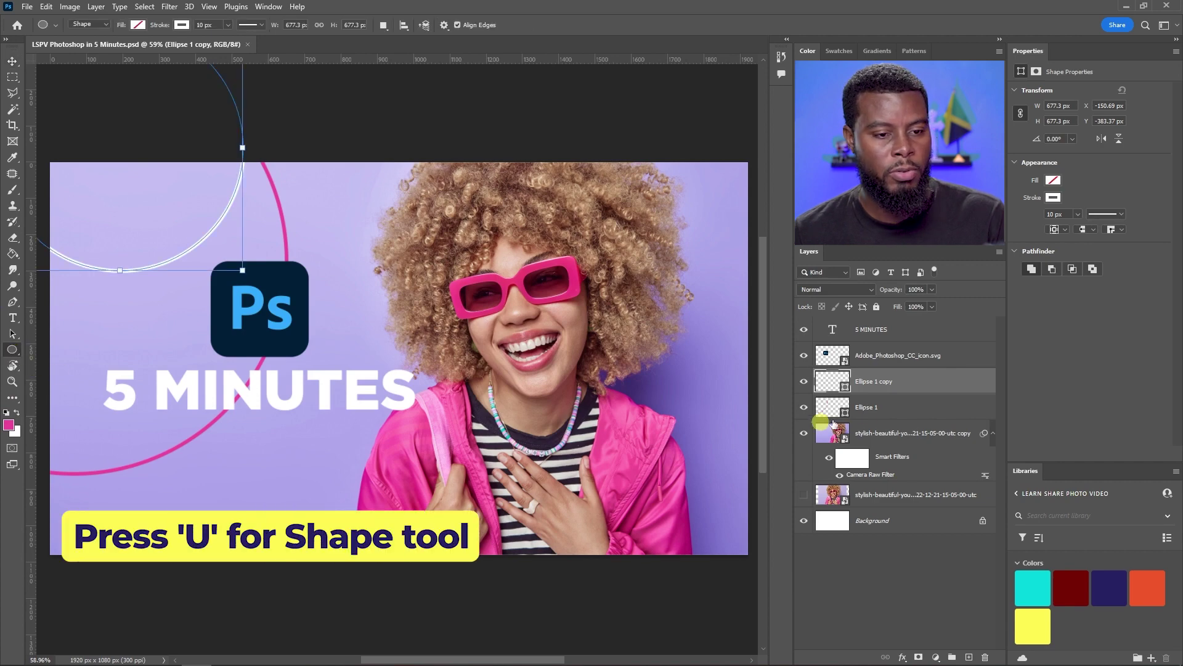
Draw a wide rectangle across the bottom, just above the graded photo layer
{"action": "left_click", "coordinate": [883, 434]}
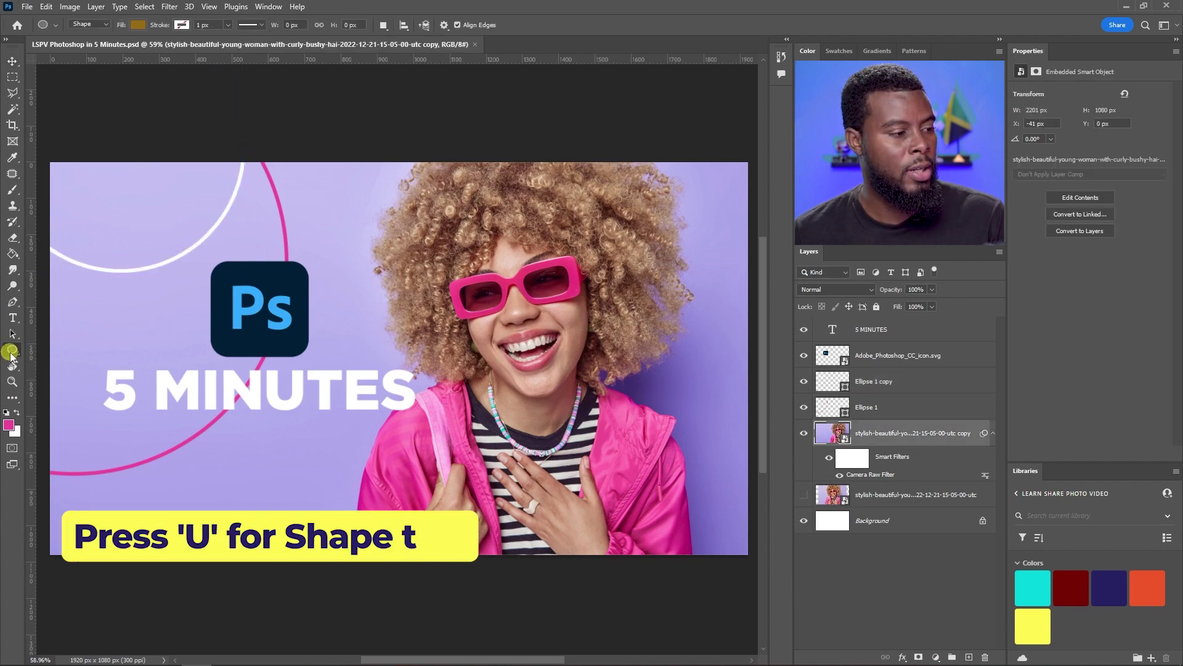
{"action": "right_click", "coordinate": [11, 352]}
{"action": "left_click", "coordinate": [42, 352]}
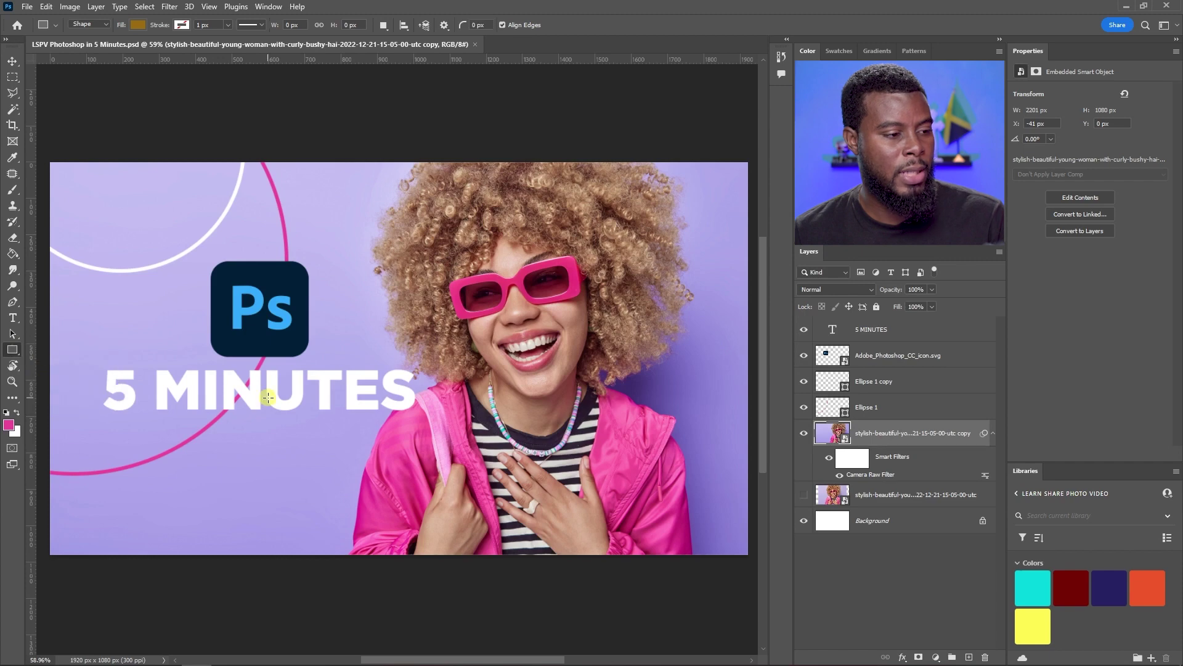
{"action": "scroll", "coordinate": [265, 397], "scroll_direction": "down", "scroll_amount": 3}
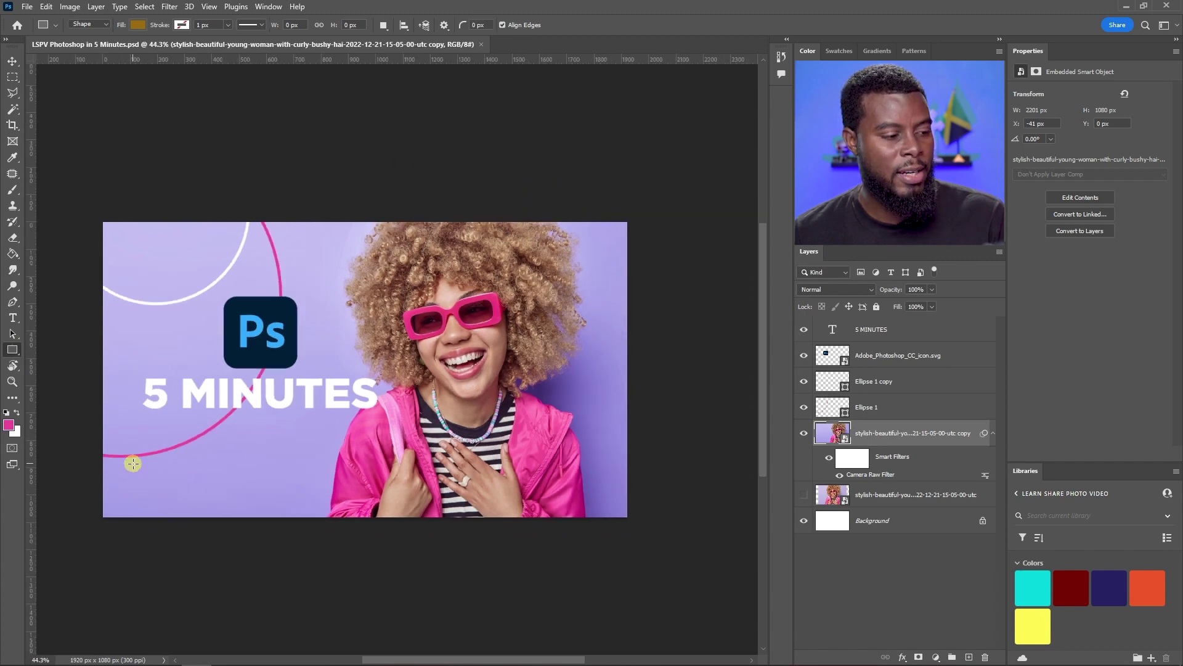
{"action": "left_click_drag", "start_coordinate": [134, 463], "coordinate": [613, 533]}
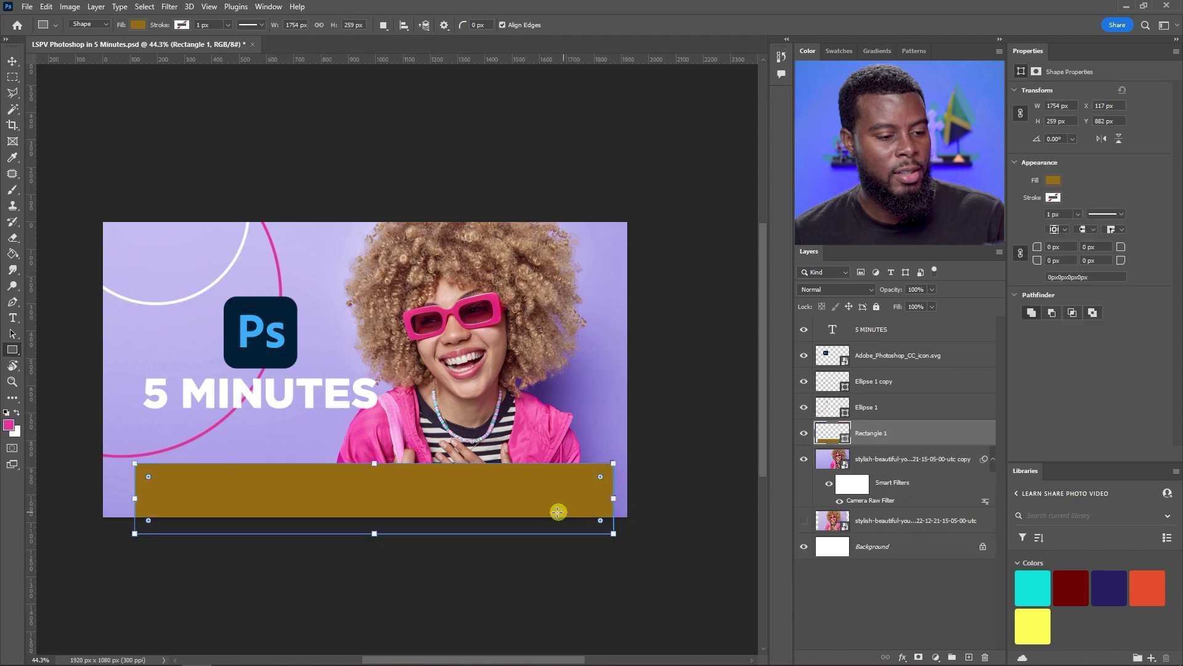
{"action": "scroll", "coordinate": [543, 507], "scroll_direction": "up", "scroll_amount": 1}
Give the rectangle no fill and a white outline
{"action": "left_click", "coordinate": [1051, 182]}
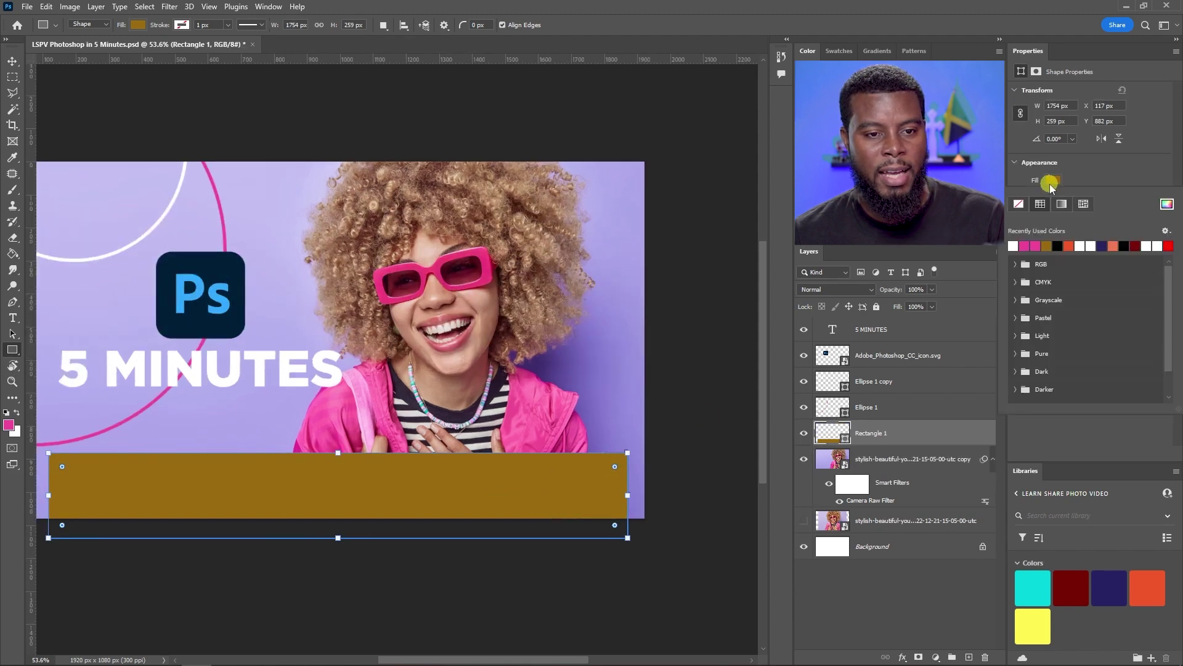
{"action": "left_click", "coordinate": [1018, 204]}
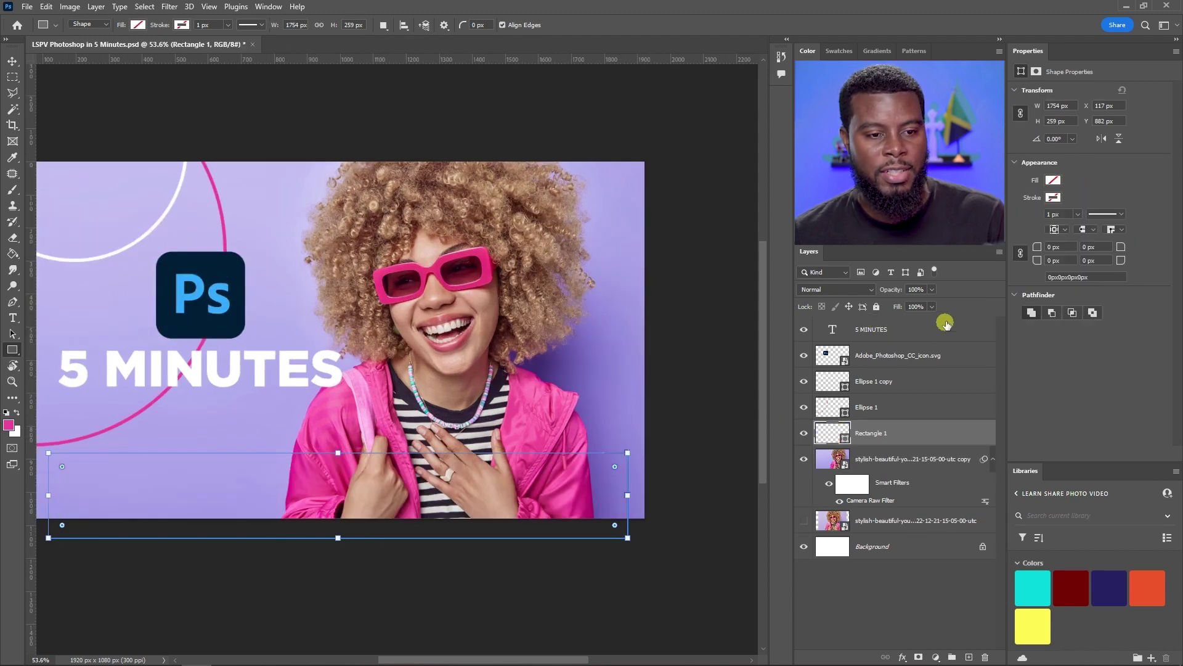
{"action": "left_click", "coordinate": [1053, 197]}
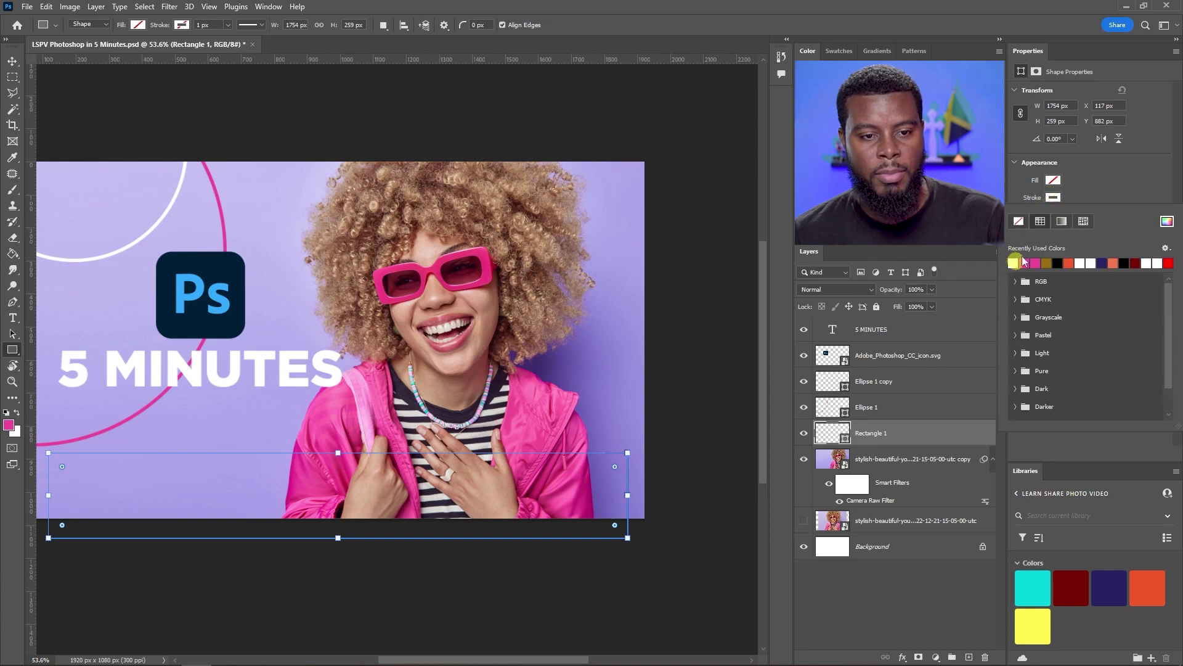
{"action": "left_click", "coordinate": [1052, 216]}
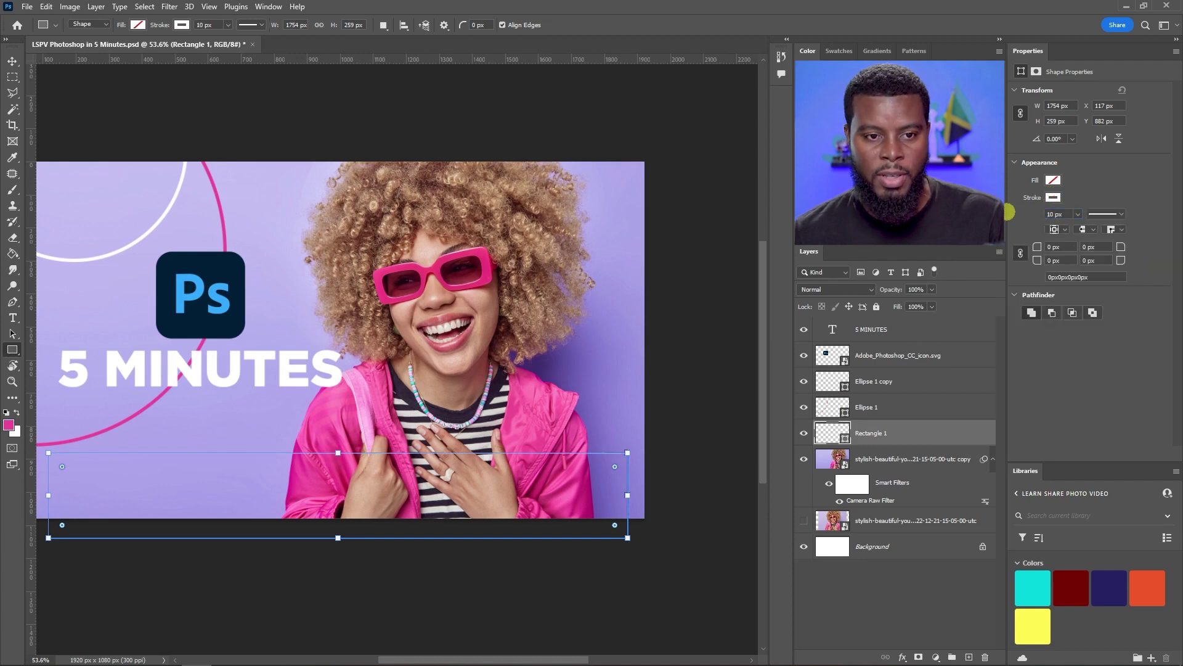
Set the rectangle's linked corner radius to 100 px
{"action": "key", "text": "v"}
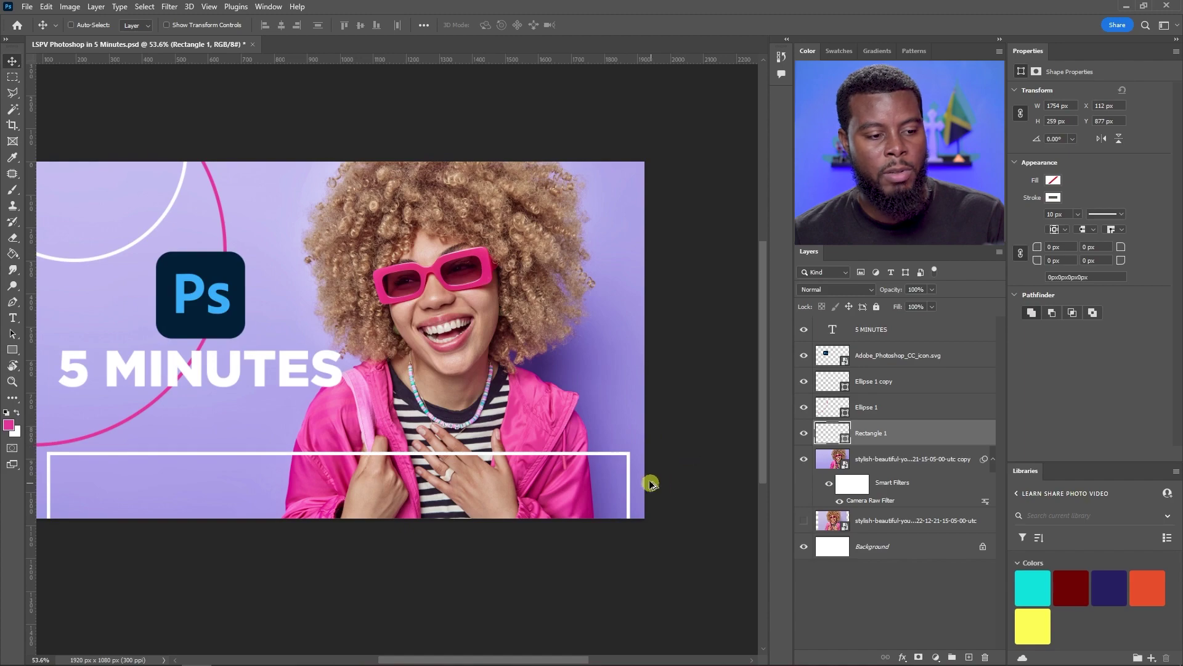
{"action": "scroll", "coordinate": [650, 484], "scroll_direction": "up", "scroll_amount": 6}
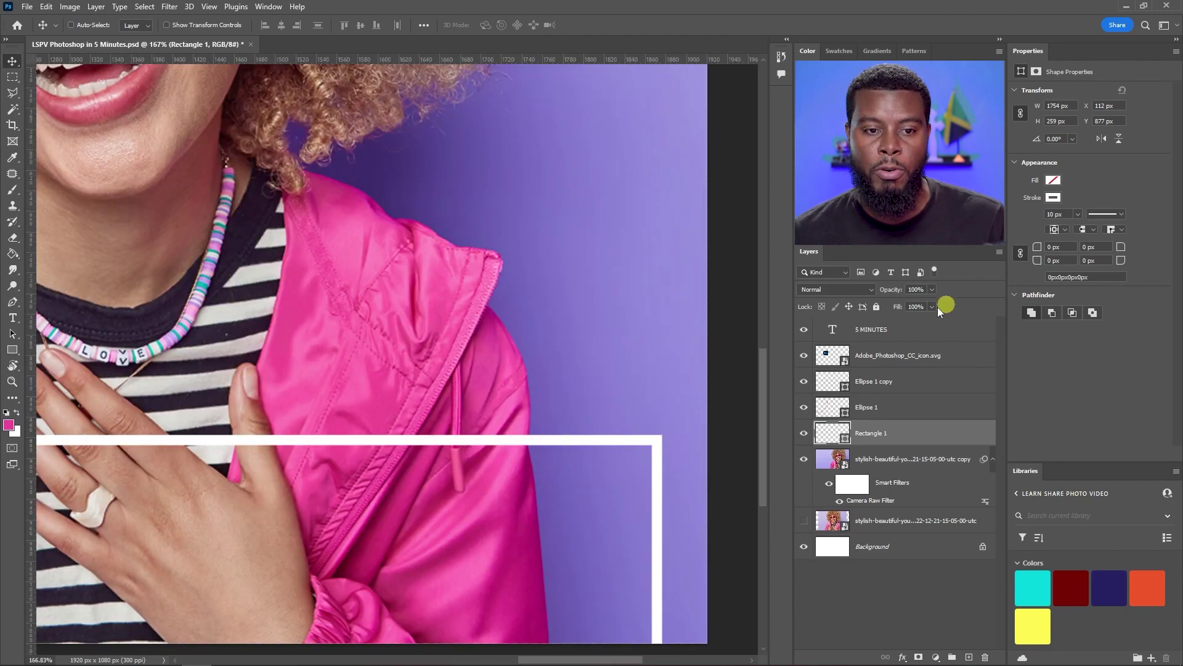
{"action": "left_click", "coordinate": [1066, 246]}
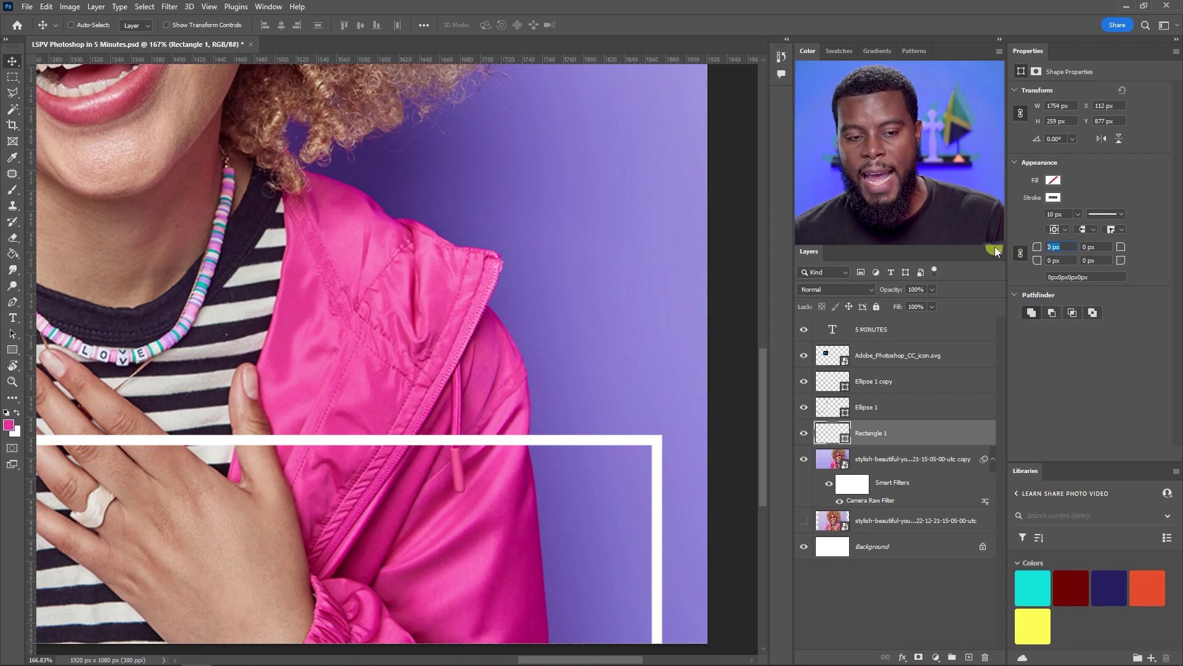
{"action": "type", "text": "100"}
{"action": "key", "text": "Return"}
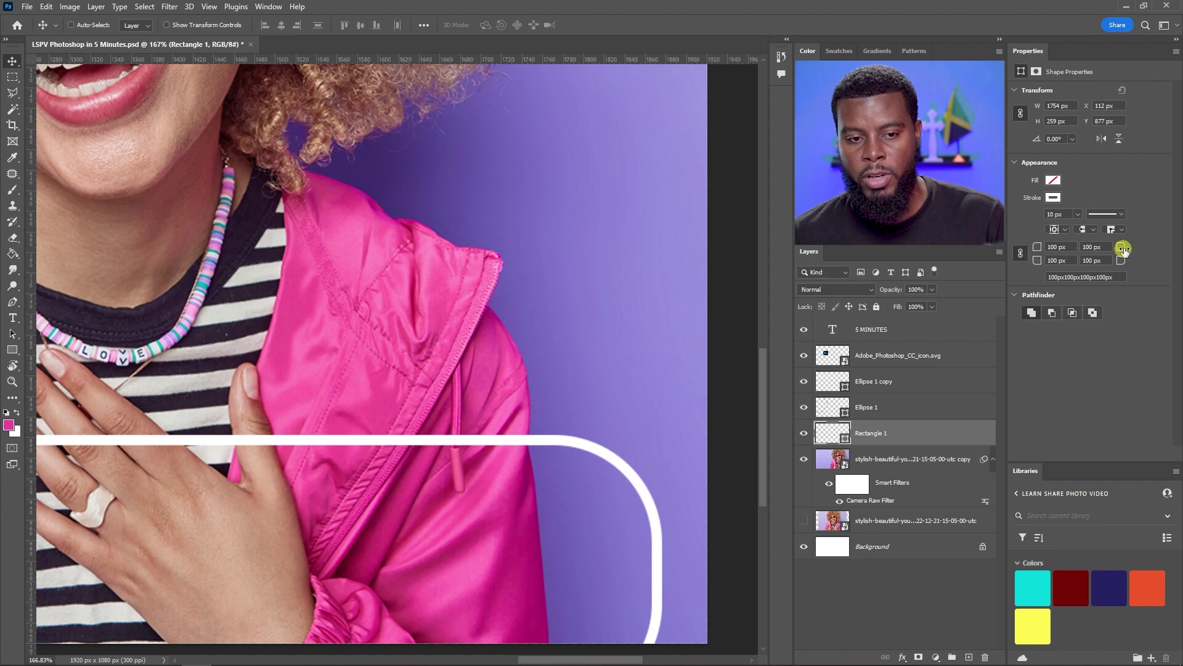
Dismiss the invalid numeric entry error and undo the accidental layer reorder
{"action": "key", "text": "u"}
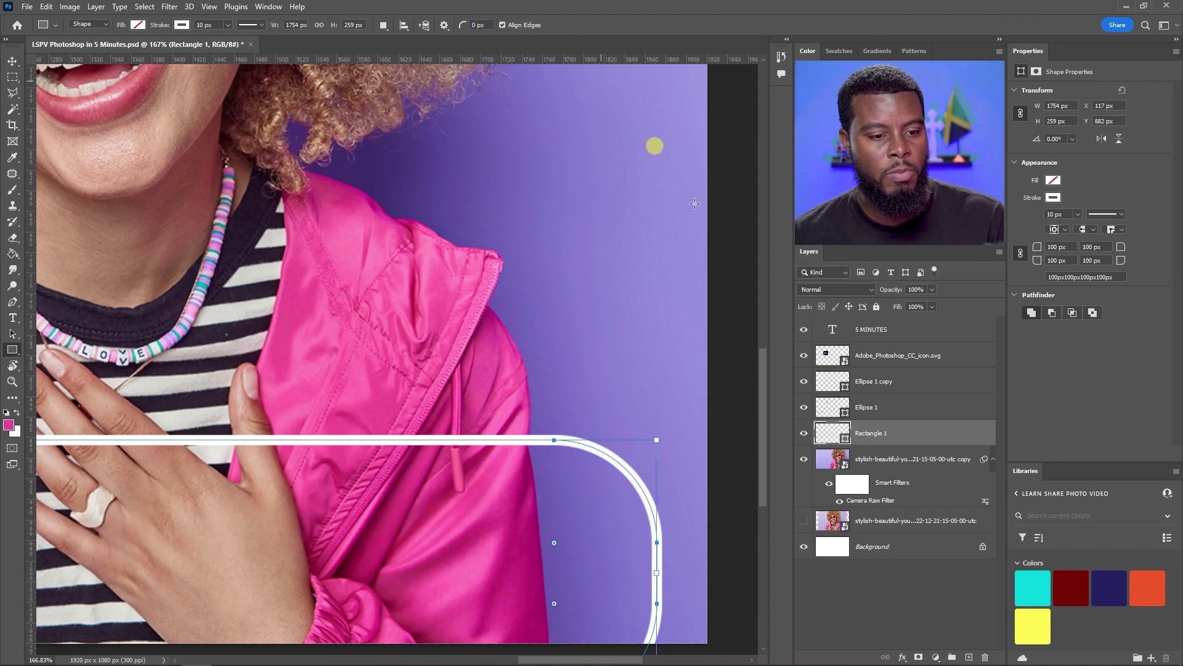
{"action": "left_click", "coordinate": [879, 431]}
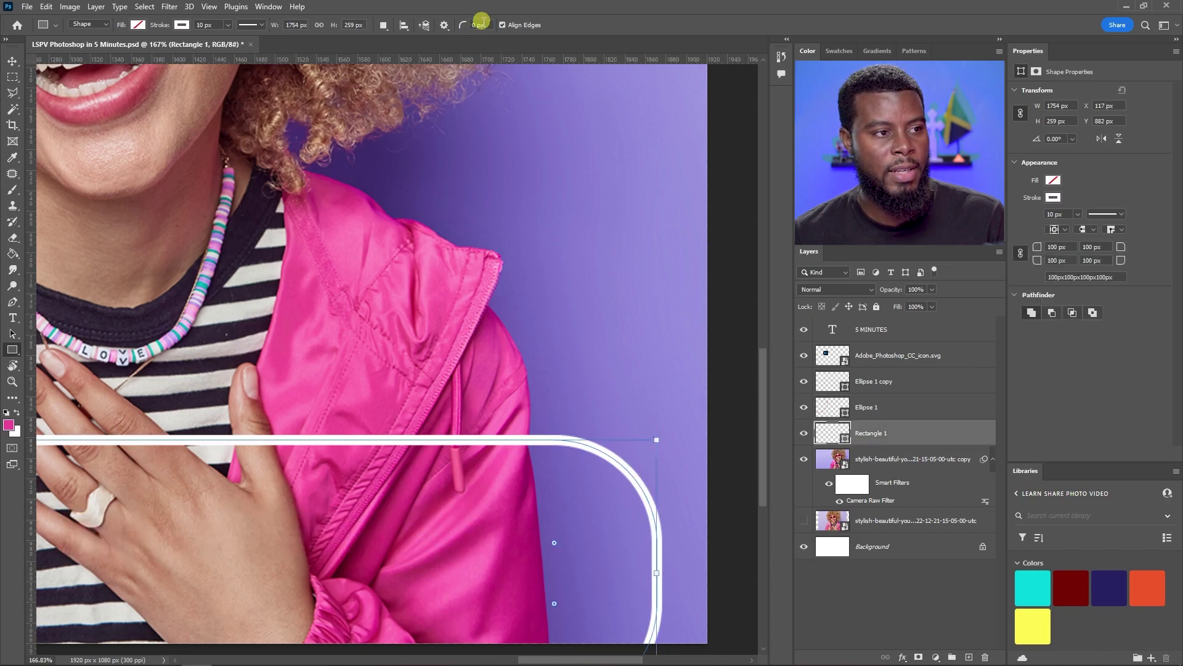
{"action": "left_click", "coordinate": [887, 459]}
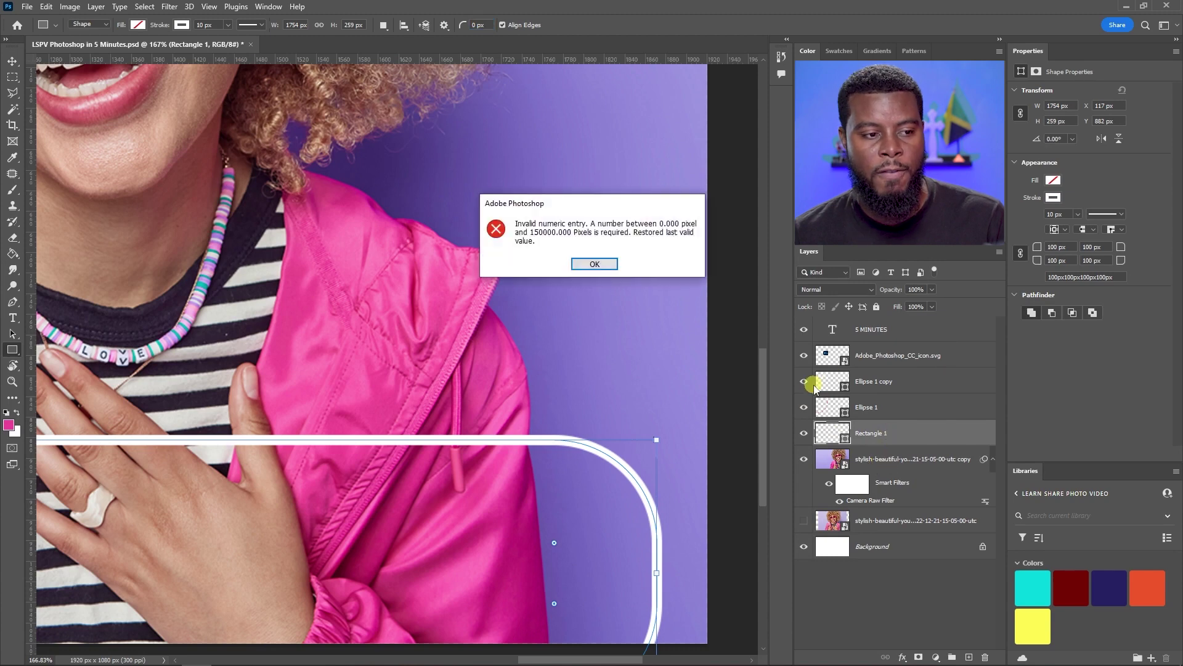
{"action": "key", "text": "Return"}
{"action": "left_click", "coordinate": [913, 469]}
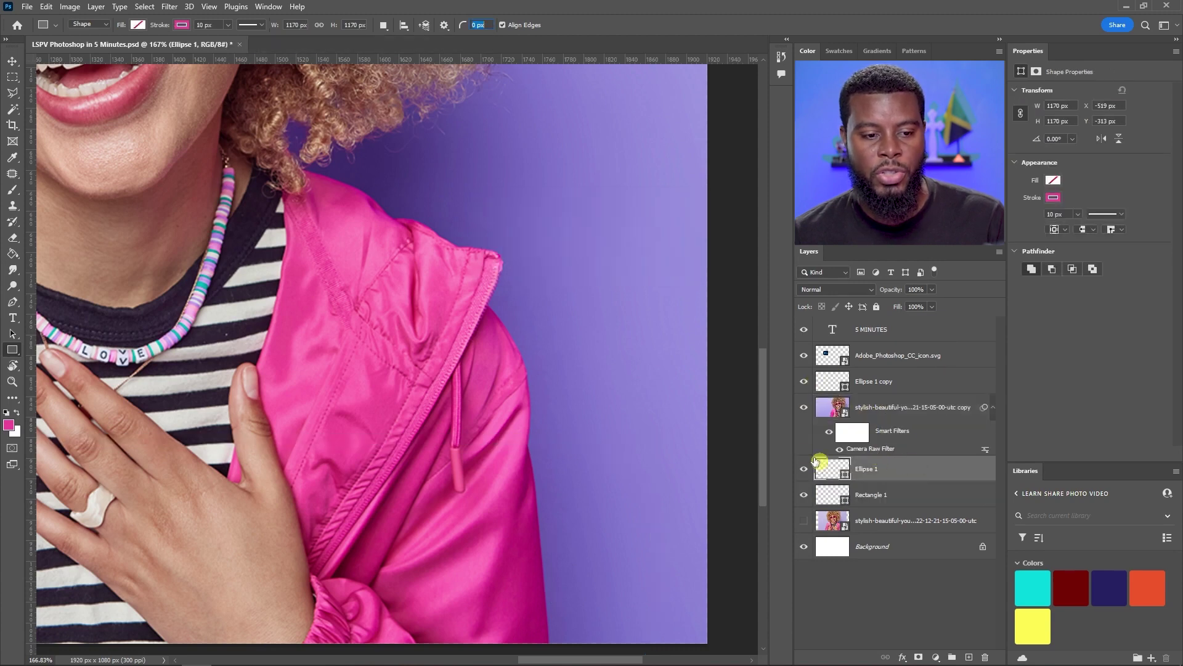
{"action": "key", "text": "ctrl+z"}
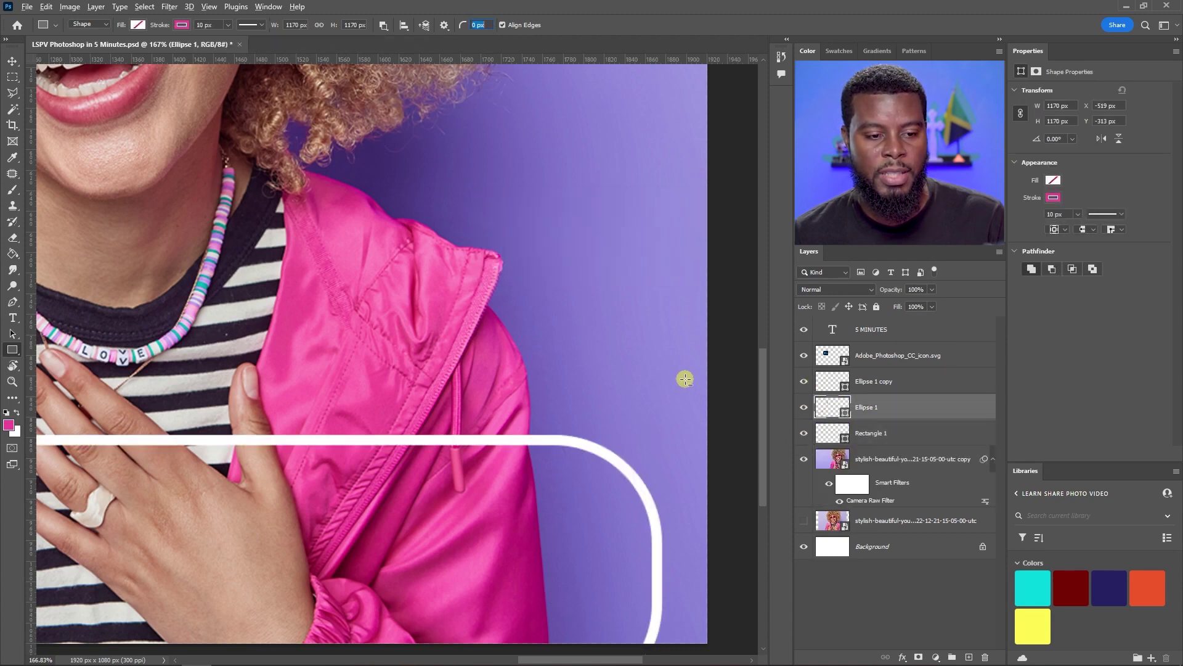
Reselect Rectangle 1 and cancel the accidental Create Rectangle dialog
{"action": "left_click", "coordinate": [804, 431]}
{"action": "left_click", "coordinate": [805, 431]}
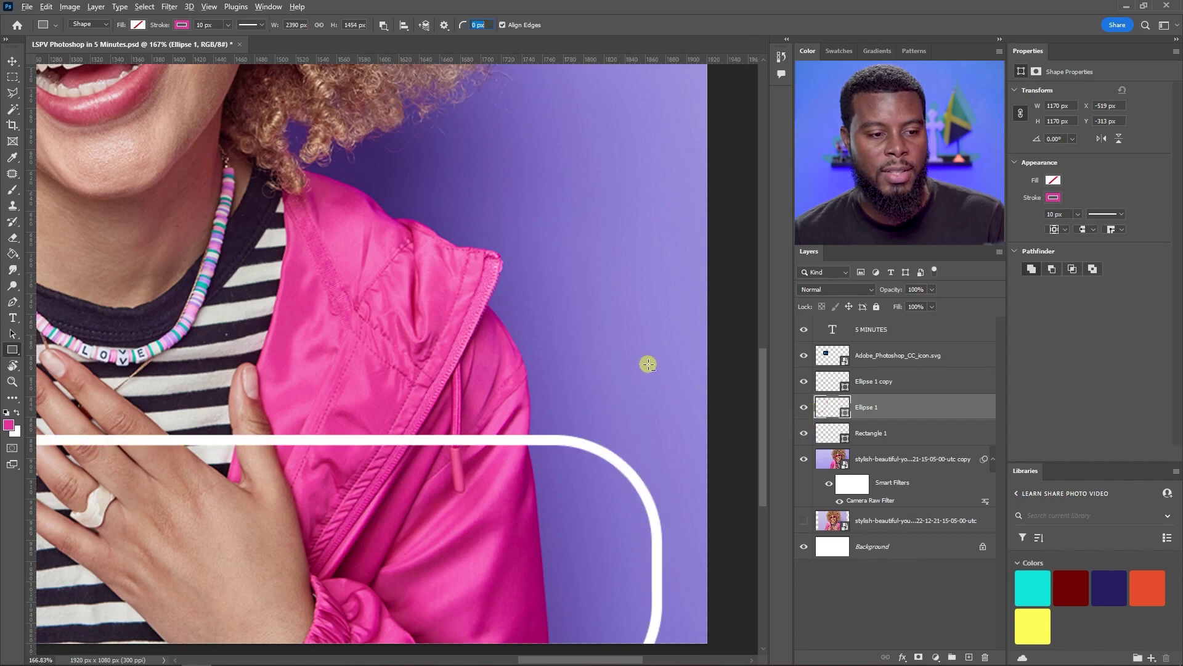
{"action": "left_click", "coordinate": [878, 433]}
{"action": "left_click", "coordinate": [559, 359]}
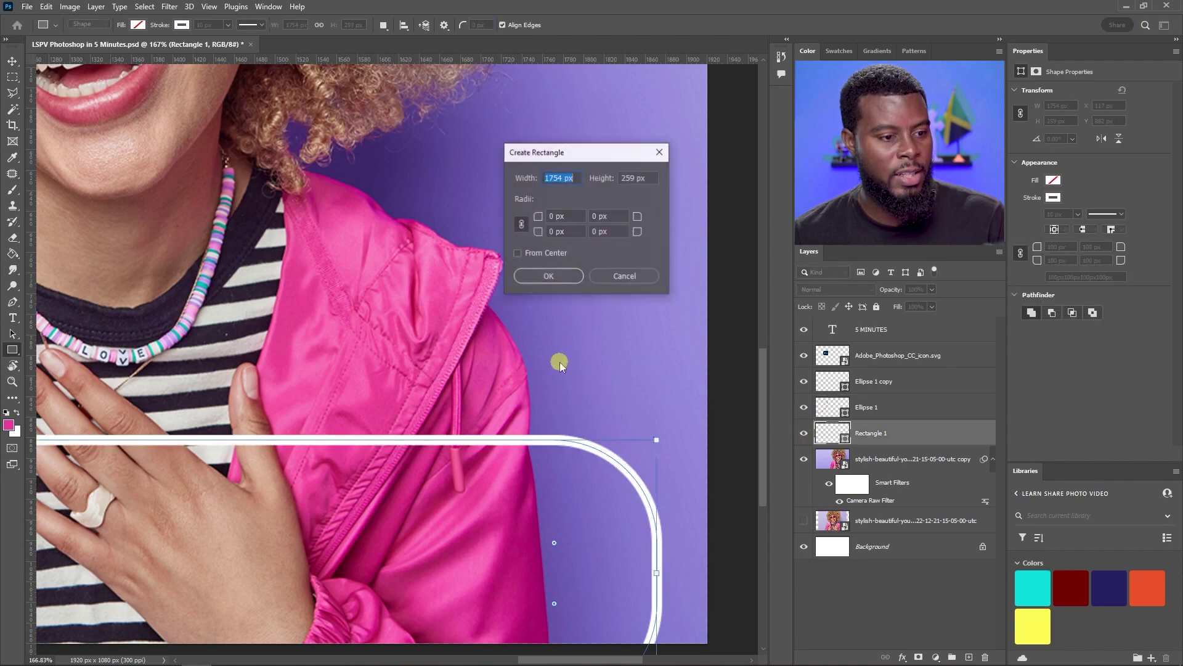
{"action": "left_click", "coordinate": [626, 276]}
{"action": "key", "text": "v"}
Move the rounded outline up to about Y 754 px, just below the 5 MINUTES text
{"action": "scroll", "coordinate": [589, 280], "scroll_direction": "down", "scroll_amount": 10}
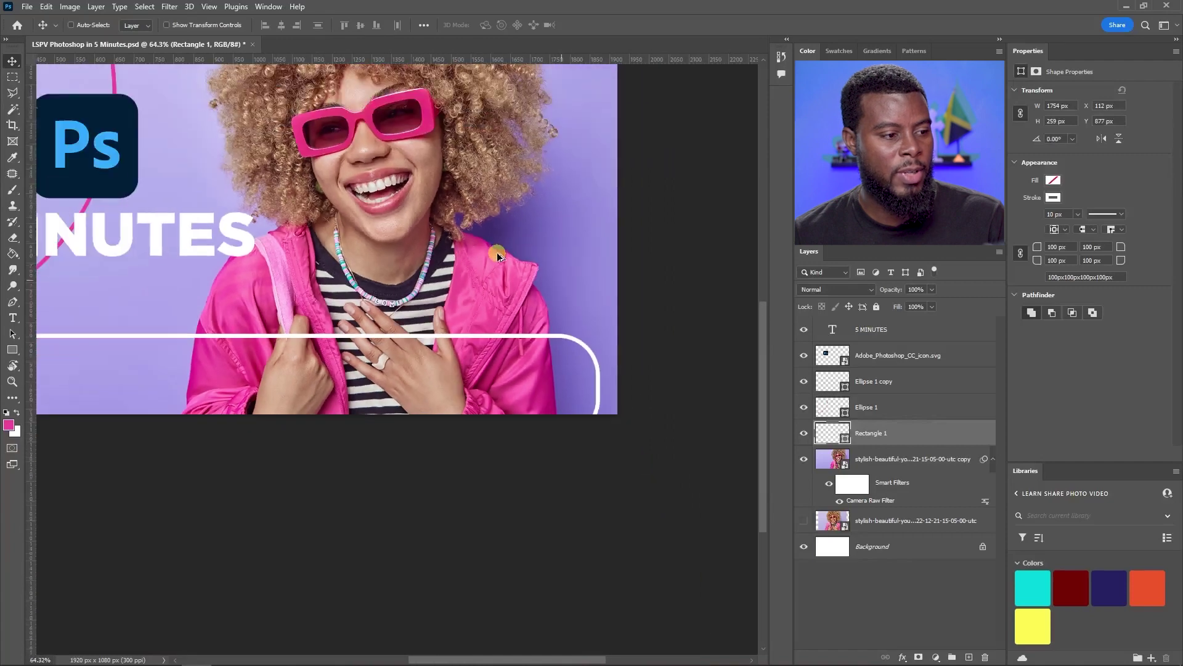
{"action": "scroll", "coordinate": [365, 313], "scroll_direction": "up", "scroll_amount": 2}
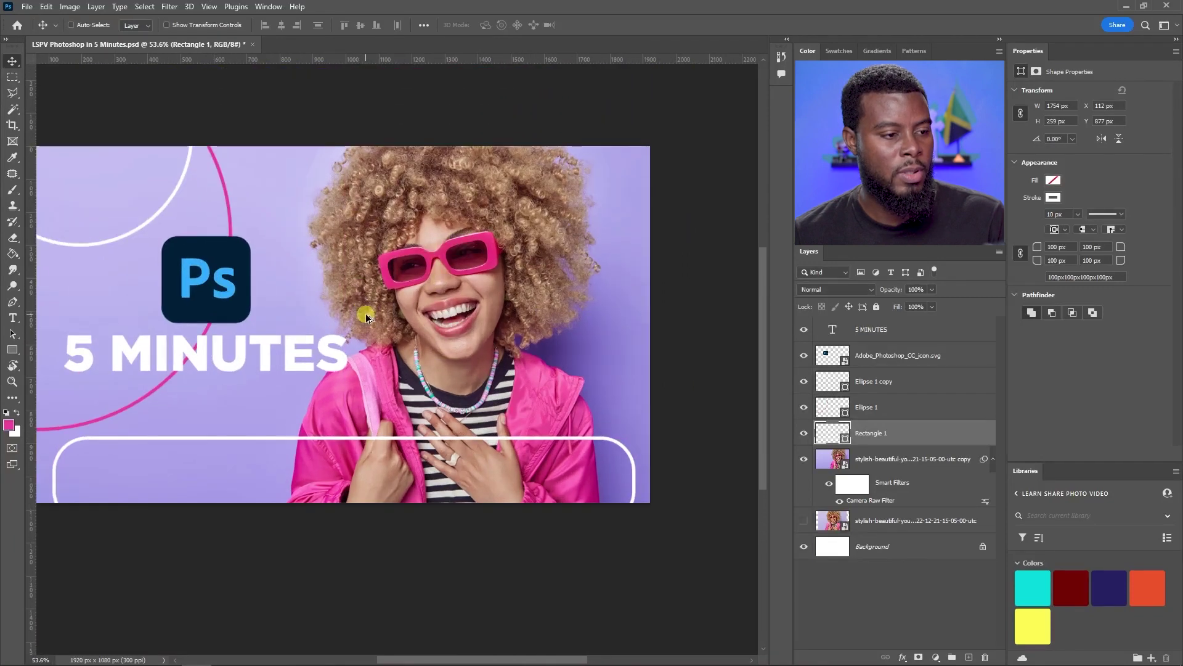
{"action": "left_click", "coordinate": [803, 434]}
{"action": "left_click", "coordinate": [803, 433]}
{"action": "left_click_drag", "start_coordinate": [584, 473], "coordinate": [575, 433]}
Stretch Rectangle 1's bottom edge down to about 168% height (1754 × 435 px), past the canvas
{"action": "key", "text": "ctrl+t"}
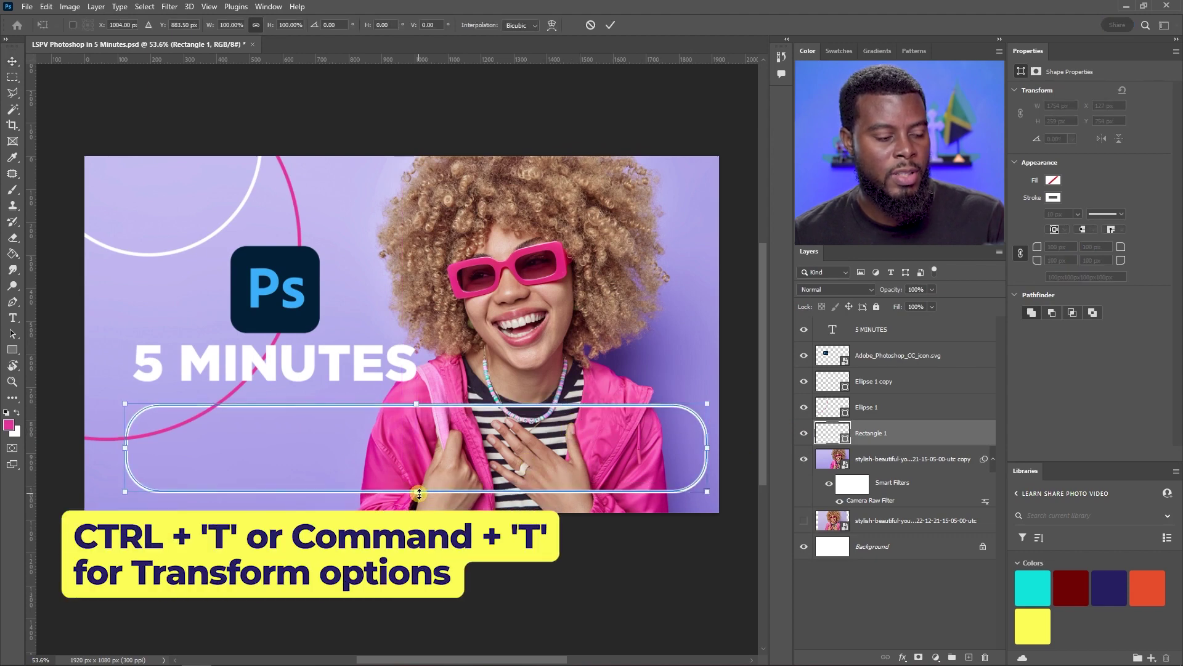
{"action": "left_click_drag", "start_coordinate": [419, 493], "coordinate": [418, 549]}
{"action": "key", "text": "ctrl+z"}
{"action": "left_click_drag", "start_coordinate": [414, 492], "coordinate": [417, 451]}
{"action": "key", "text": "ctrl+z"}
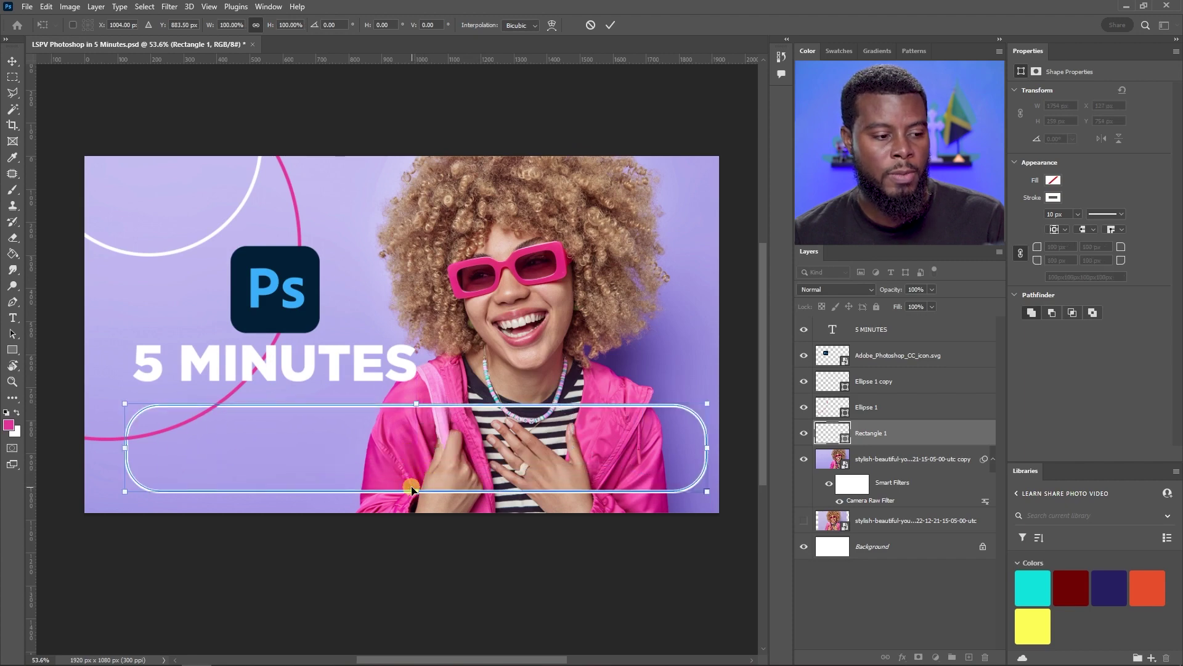
{"action": "left_click_drag", "start_coordinate": [419, 495], "coordinate": [425, 551]}
{"action": "double_click", "coordinate": [434, 457]}
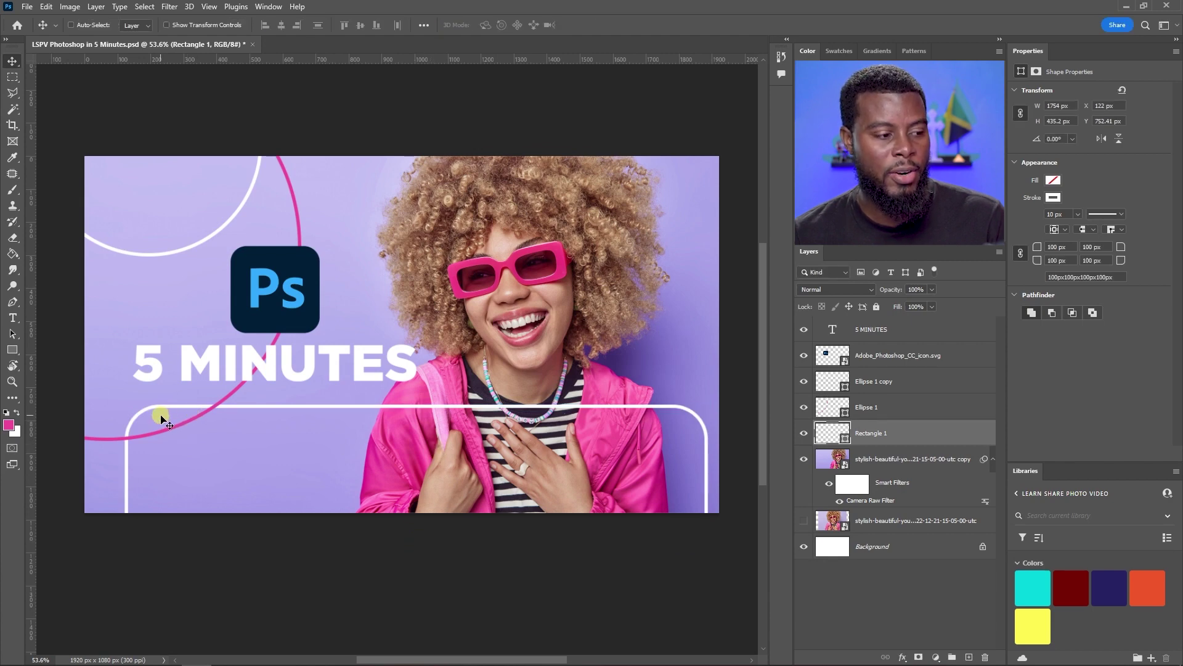
Save the thumbnail project
{"action": "scroll", "coordinate": [162, 417], "scroll_direction": "up", "scroll_amount": 3}
{"action": "key", "text": "ctrl+s"}
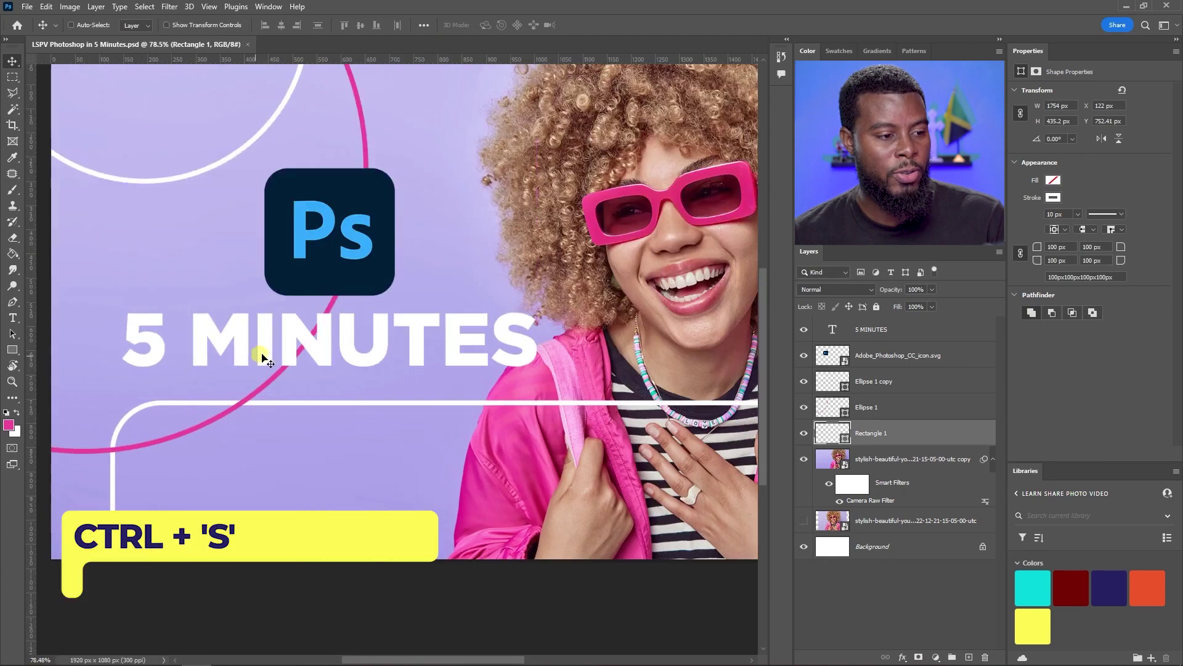
{"action": "scroll", "coordinate": [262, 357], "scroll_direction": "down", "scroll_amount": 3}
{"action": "scroll", "coordinate": [381, 276], "scroll_direction": "right", "scroll_amount": 1}
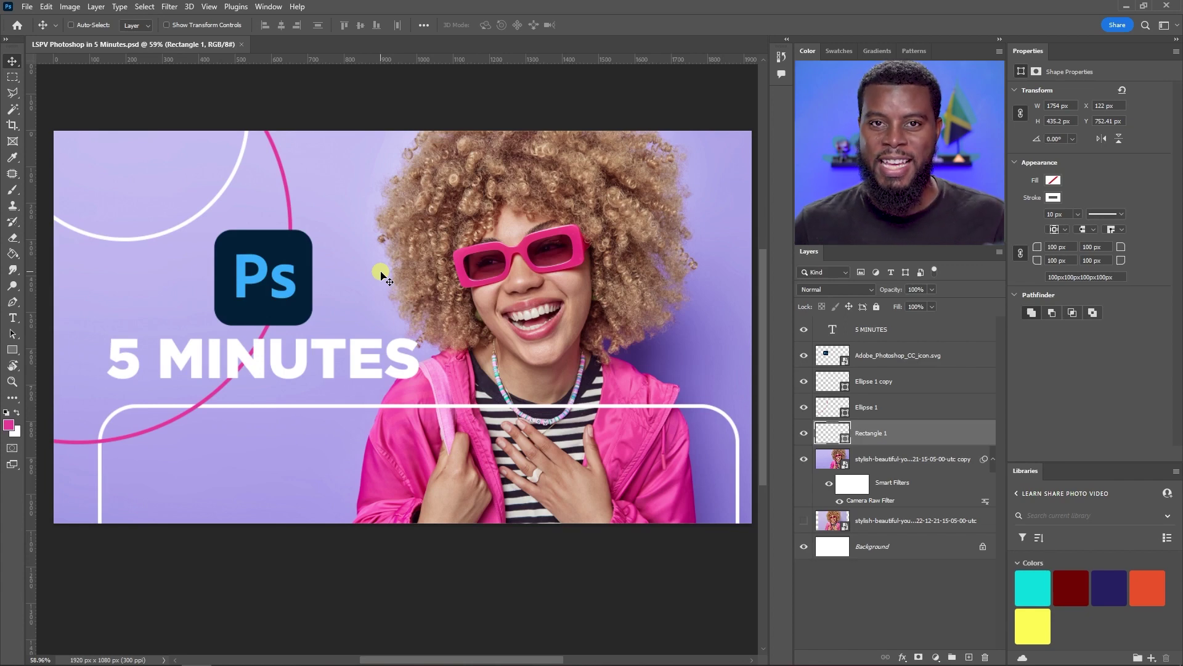
{"action": "scroll", "coordinate": [381, 276], "scroll_direction": "right", "scroll_amount": 1}
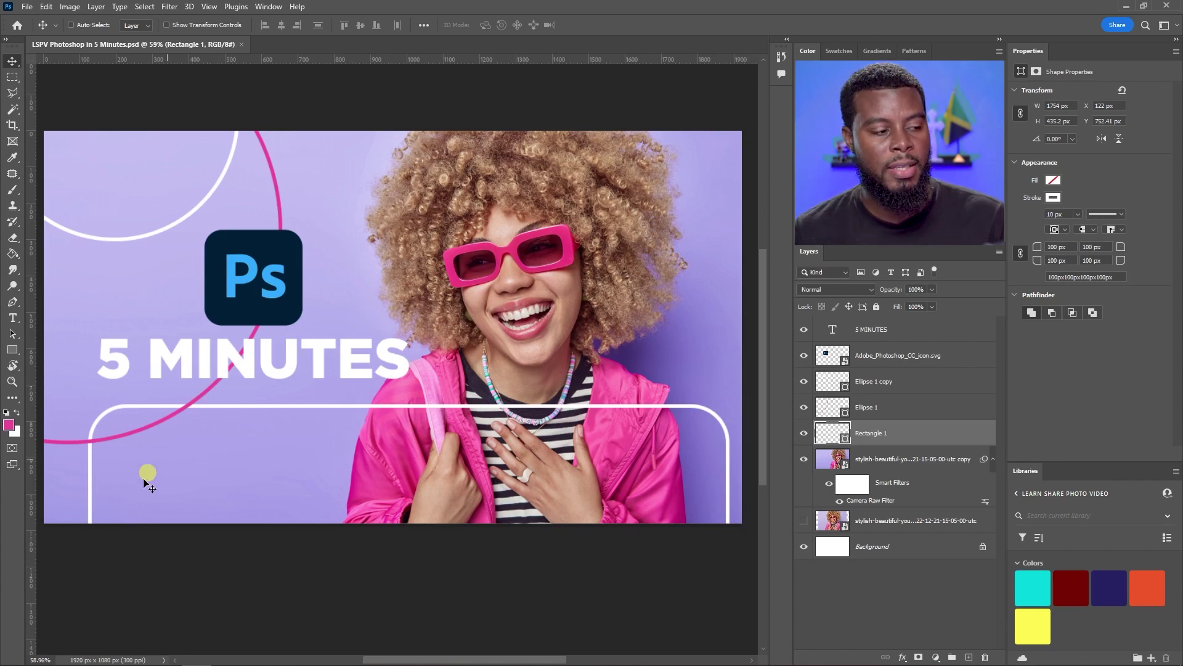
Toggle Rectangle 1 and the pink Ellipse 1 off and on to compare them over the woman
{"action": "left_click", "coordinate": [803, 432]}
{"action": "left_click", "coordinate": [804, 433]}
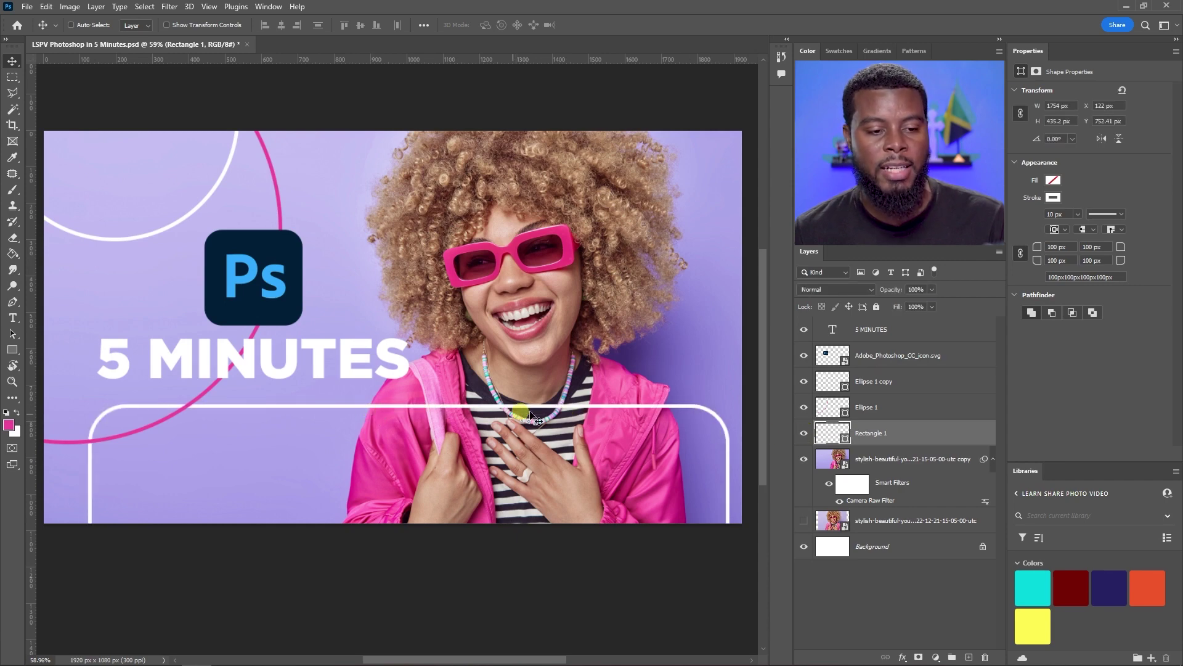
{"action": "scroll", "coordinate": [455, 408], "scroll_direction": "up", "scroll_amount": 5}
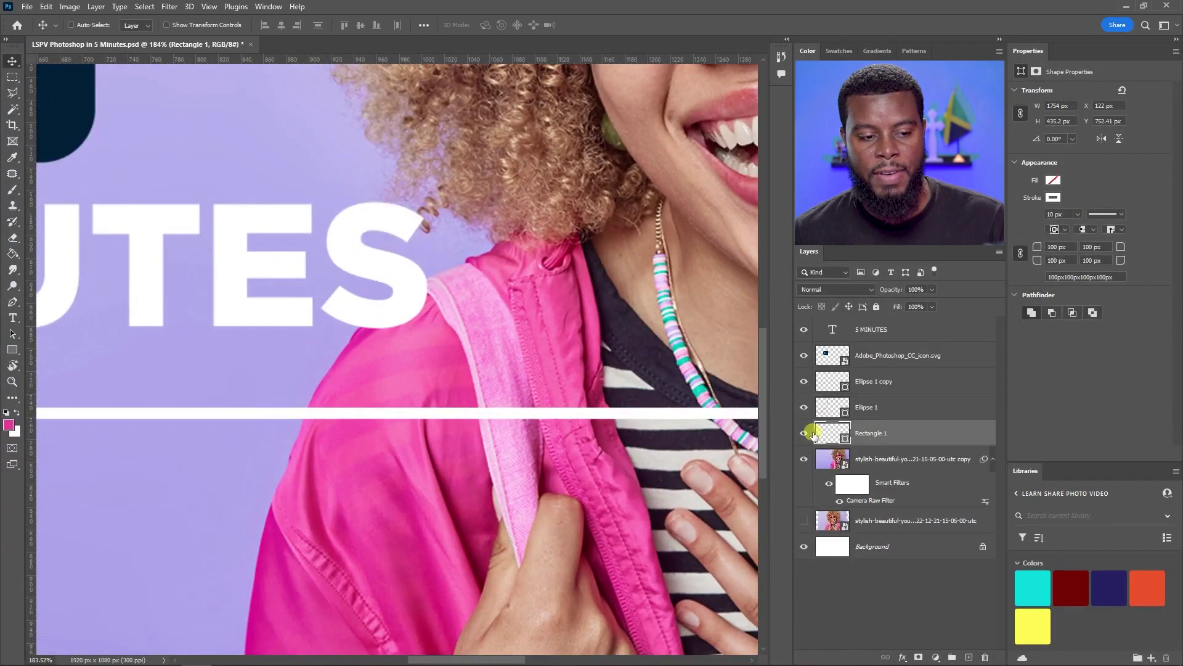
{"action": "left_click", "coordinate": [805, 433]}
{"action": "left_click", "coordinate": [805, 433]}
{"action": "scroll", "coordinate": [542, 364], "scroll_direction": "down", "scroll_amount": 5}
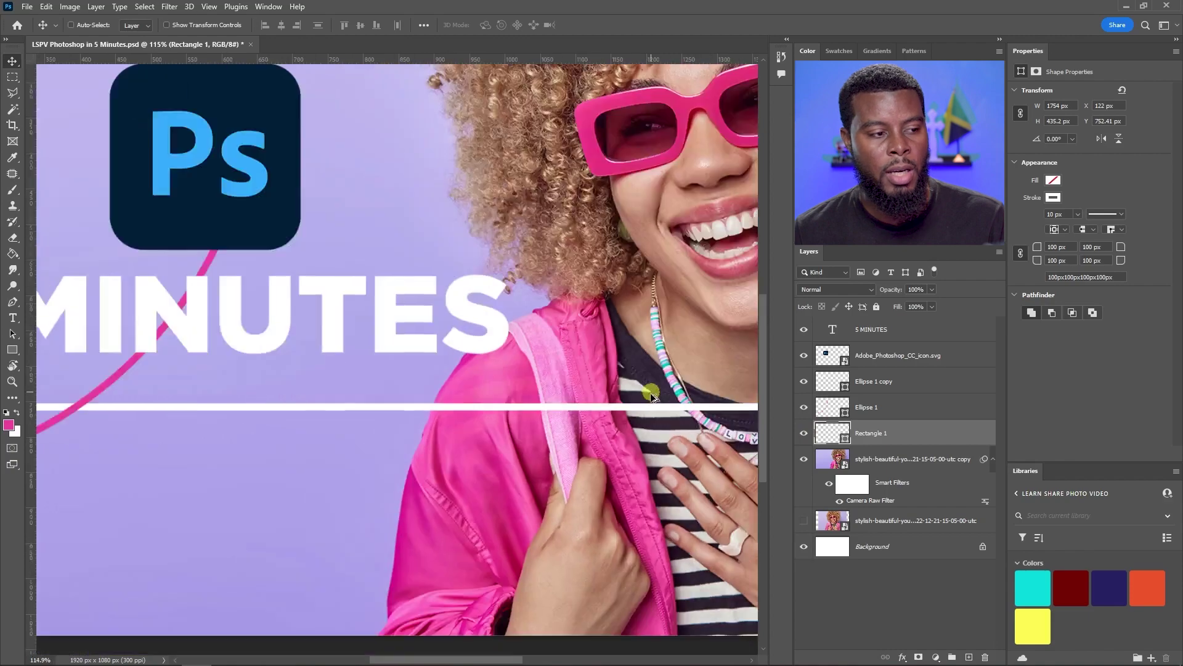
{"action": "scroll", "coordinate": [544, 361], "scroll_direction": "up", "scroll_amount": 2}
{"action": "left_click", "coordinate": [804, 407]}
{"action": "left_click", "coordinate": [804, 407]}
{"action": "left_click", "coordinate": [804, 407]}
{"action": "left_click", "coordinate": [804, 407]}
Rename Ellipse 1 to 'Pink Ellipse 1' and Ellipse 1 copy to 'White Ellipse 1 copy'
{"action": "double_click", "coordinate": [861, 408]}
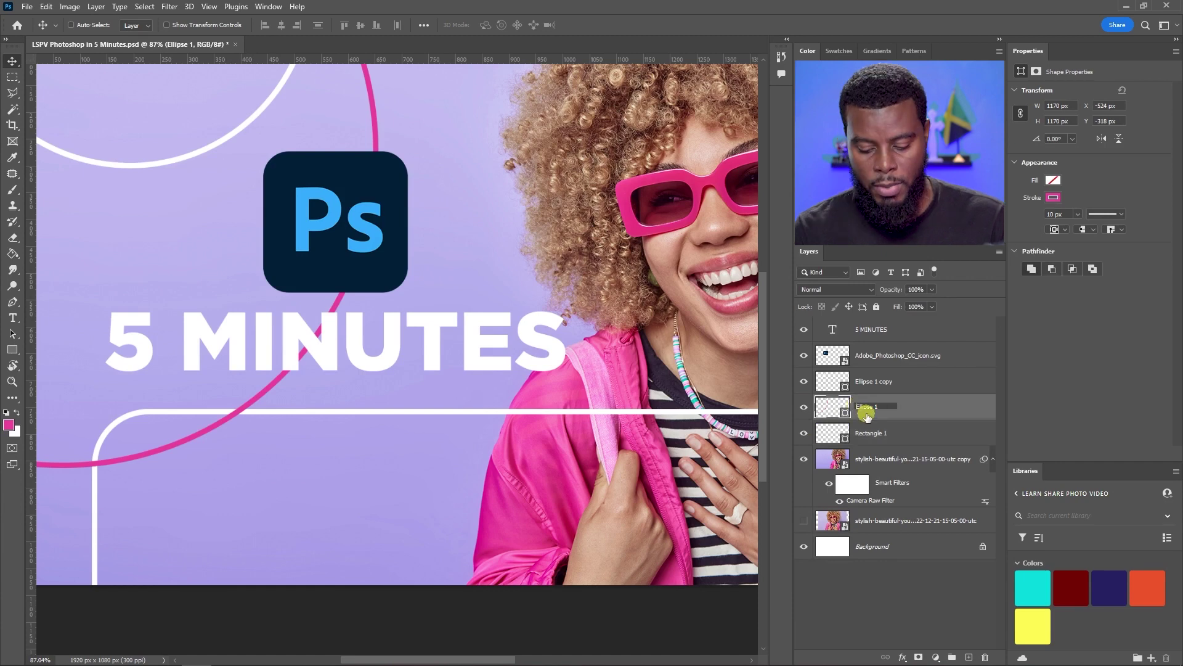
{"action": "key", "text": "Return"}
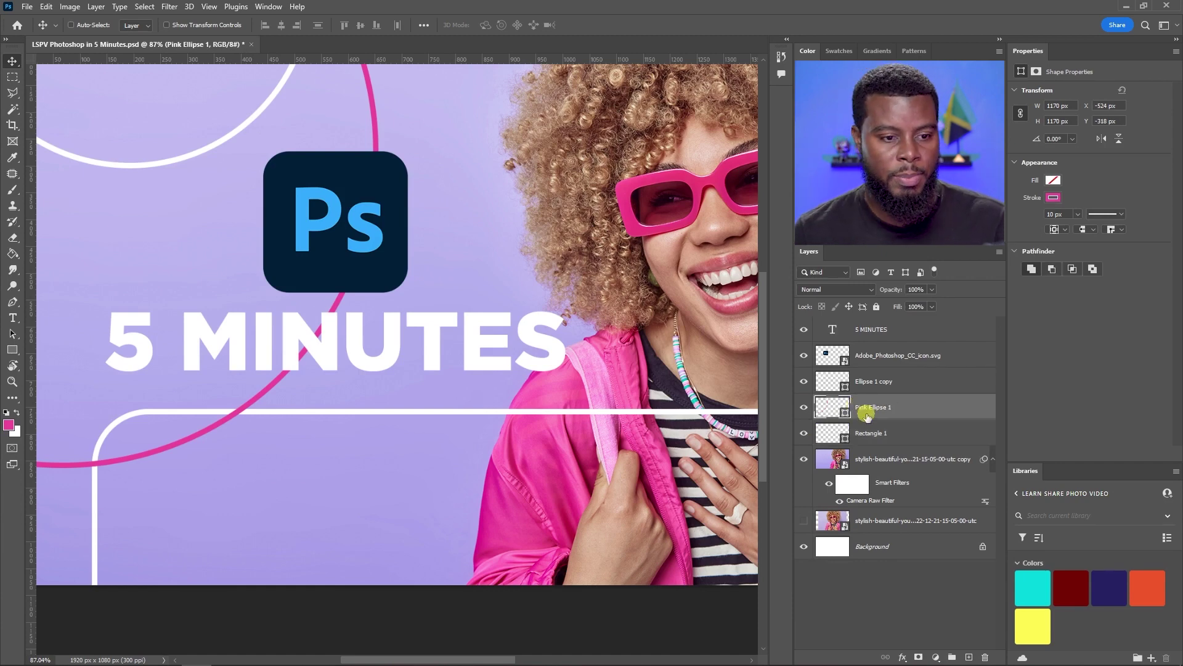
{"action": "left_click", "coordinate": [859, 387]}
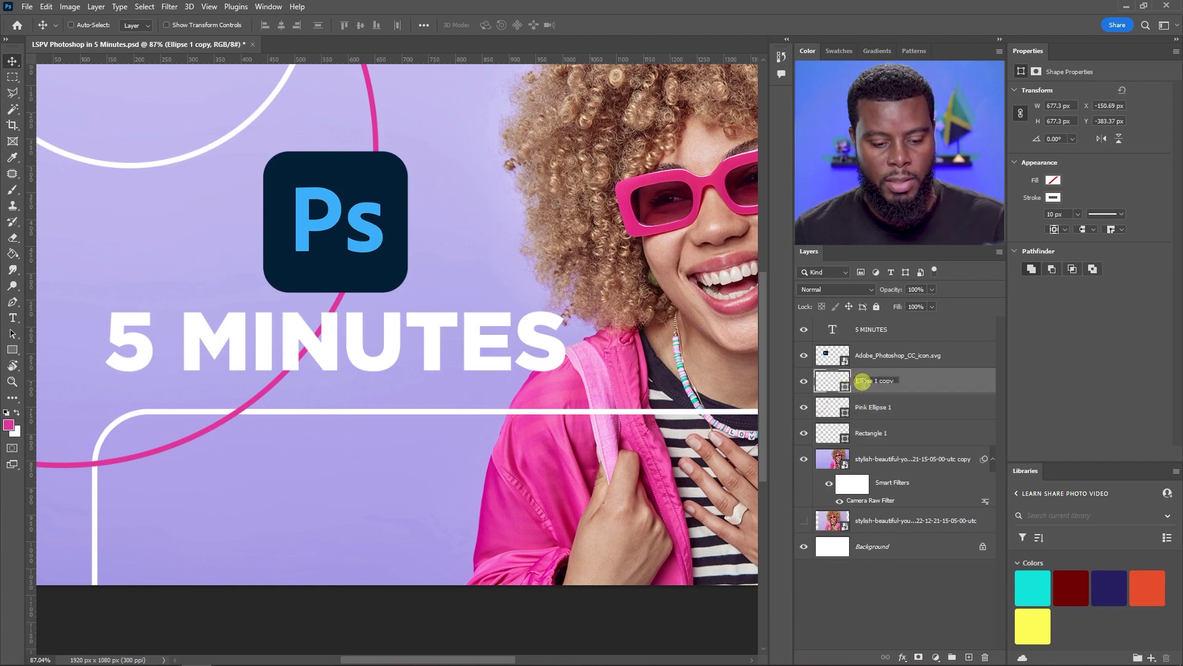
{"action": "key", "text": "Return"}
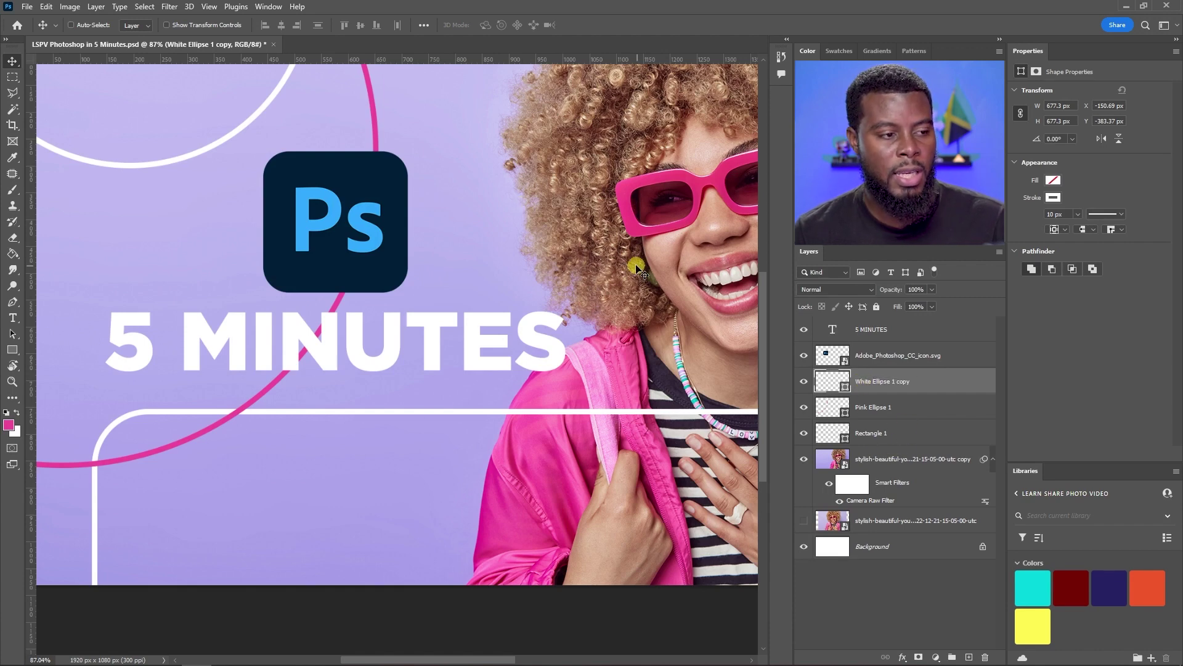
Save the project and select the Rectangle 1 layer
{"action": "key", "text": "ctrl+s"}
{"action": "left_click", "coordinate": [910, 433]}
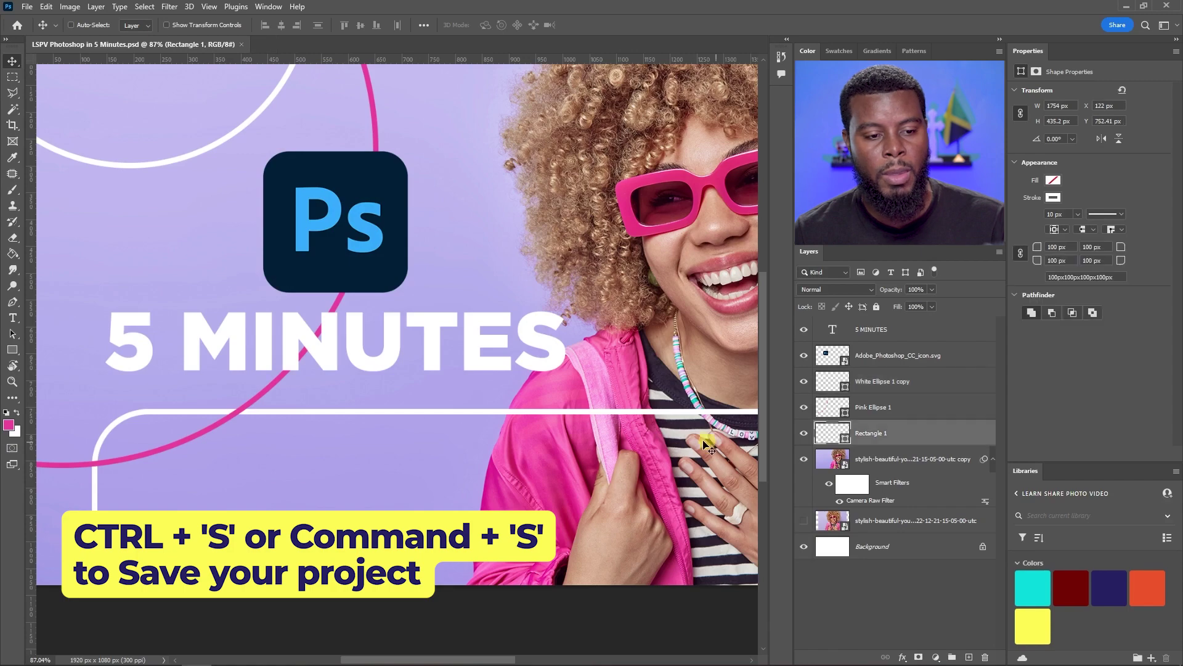
{"action": "scroll", "coordinate": [576, 423], "scroll_direction": "up", "scroll_amount": 5}
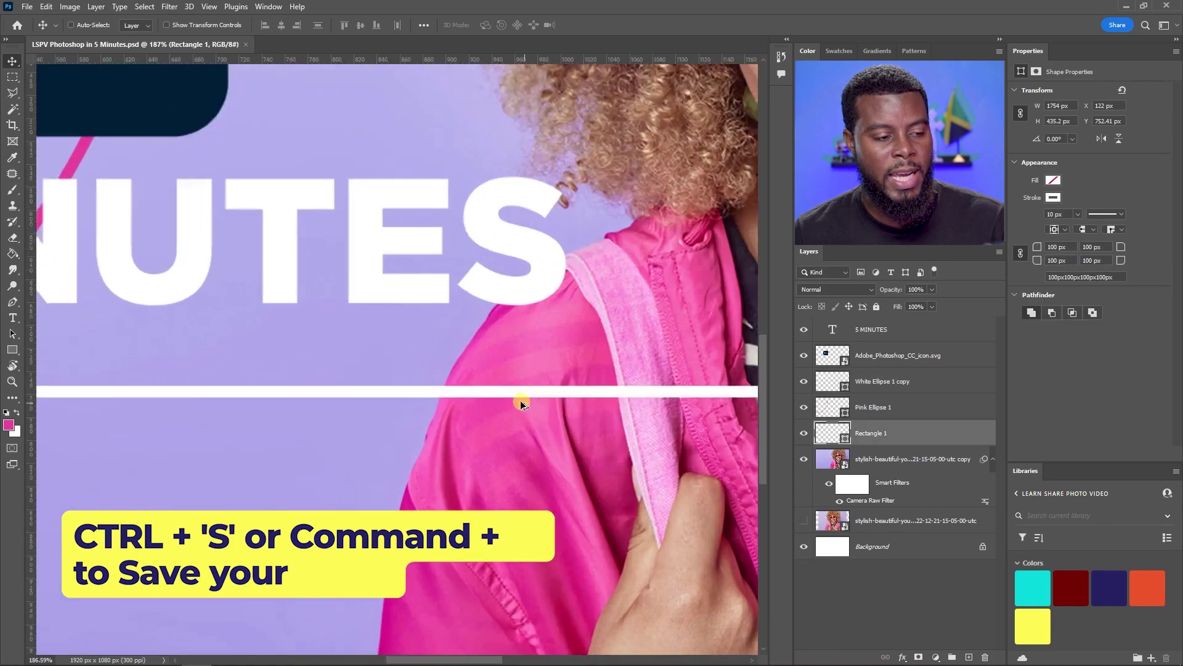
{"action": "scroll", "coordinate": [520, 401], "scroll_direction": "up", "scroll_amount": 3}
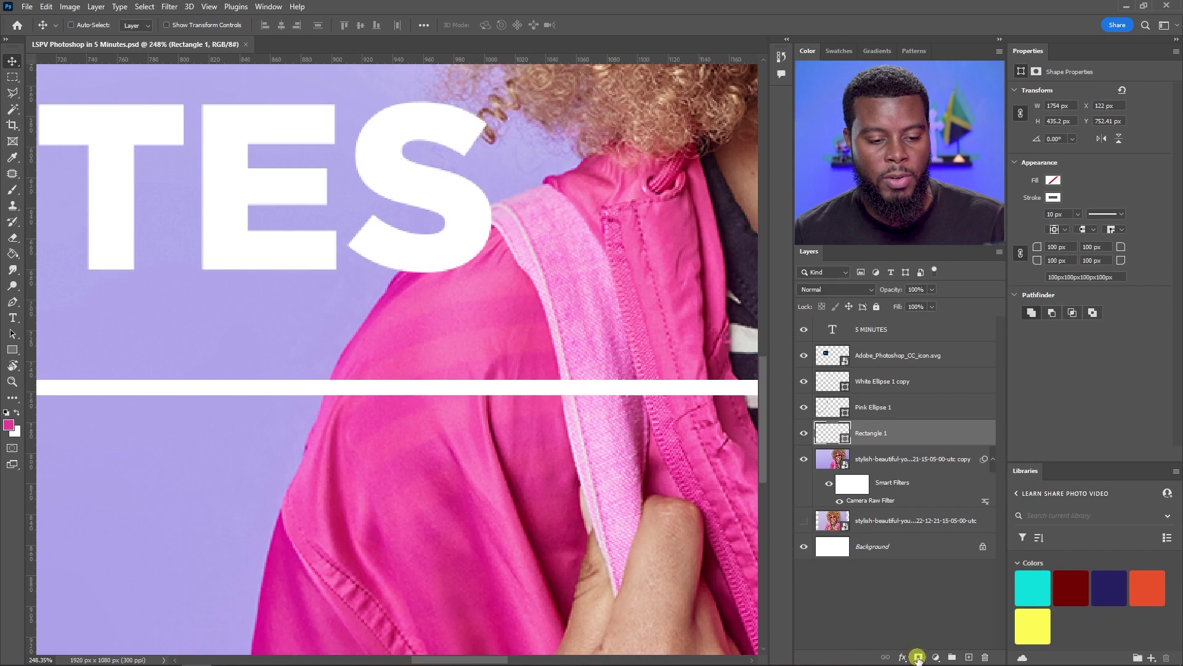
Add a layer mask to Rectangle 1 and set a harder eraser brush at size 50
{"action": "left_click", "coordinate": [918, 657]}
{"action": "scroll", "coordinate": [463, 440], "scroll_direction": "up", "scroll_amount": 2}
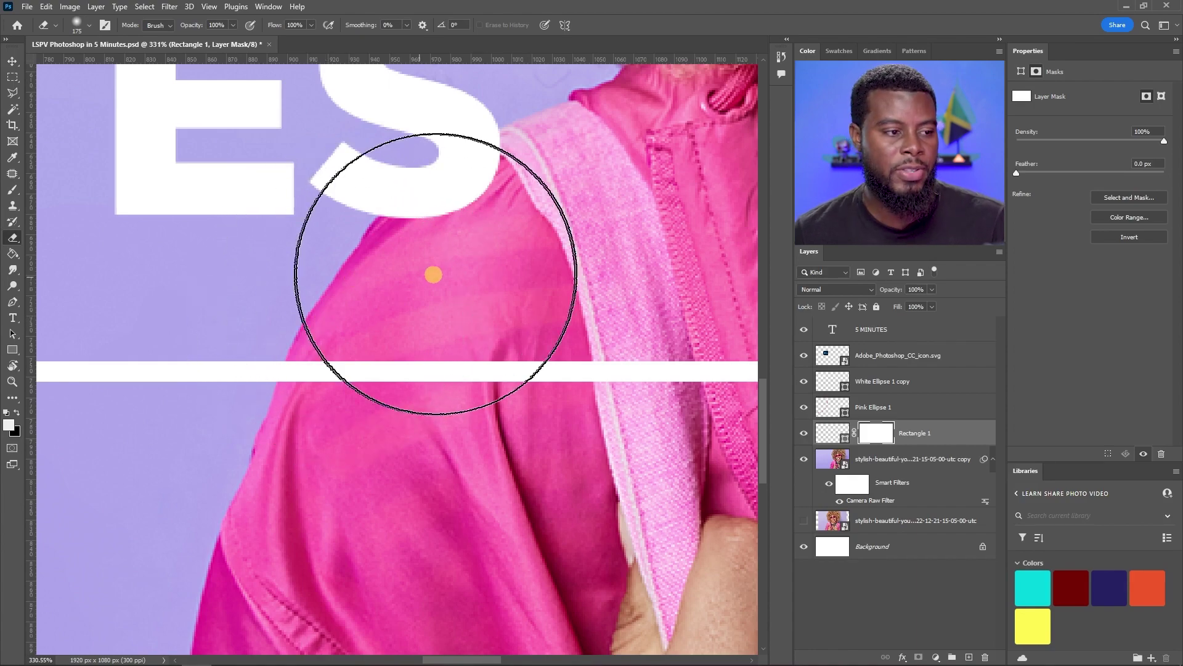
{"action": "right_click", "coordinate": [437, 272]}
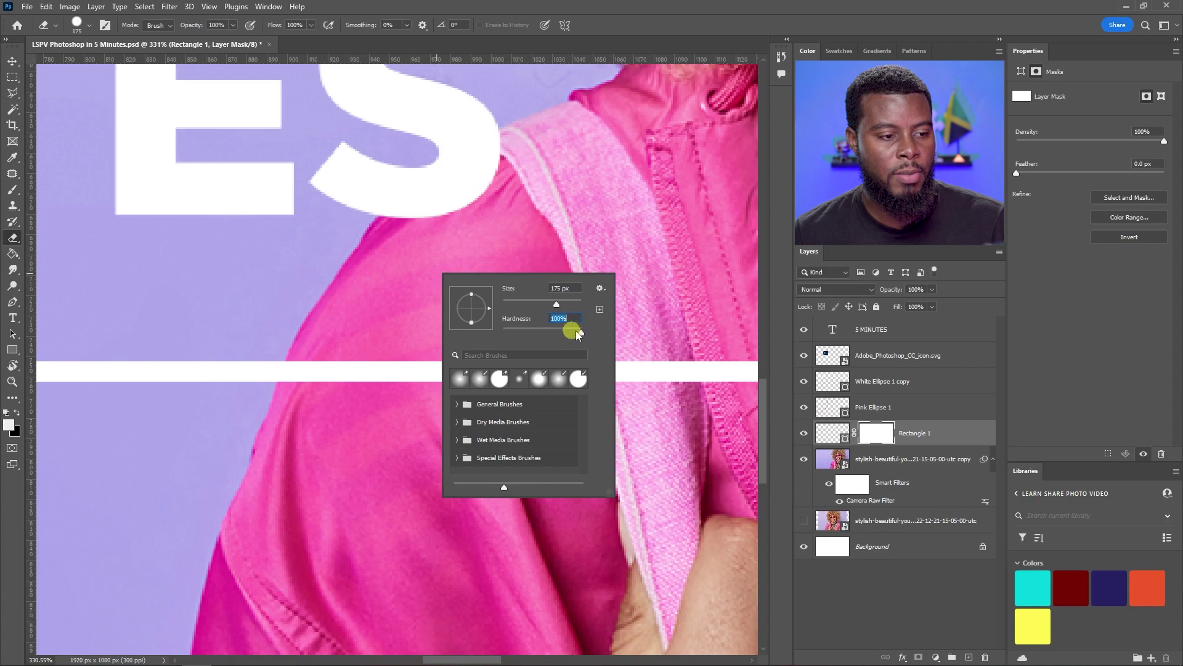
{"action": "key", "text": "Return"}
{"action": "key", "text": "bracketleft"}
{"action": "key", "text": "bracketleft"}
{"action": "key", "text": "bracketleft"}
{"action": "key", "text": "bracketleft"}
{"action": "key", "text": "bracketleft"}
{"action": "key", "text": "bracketleft"}
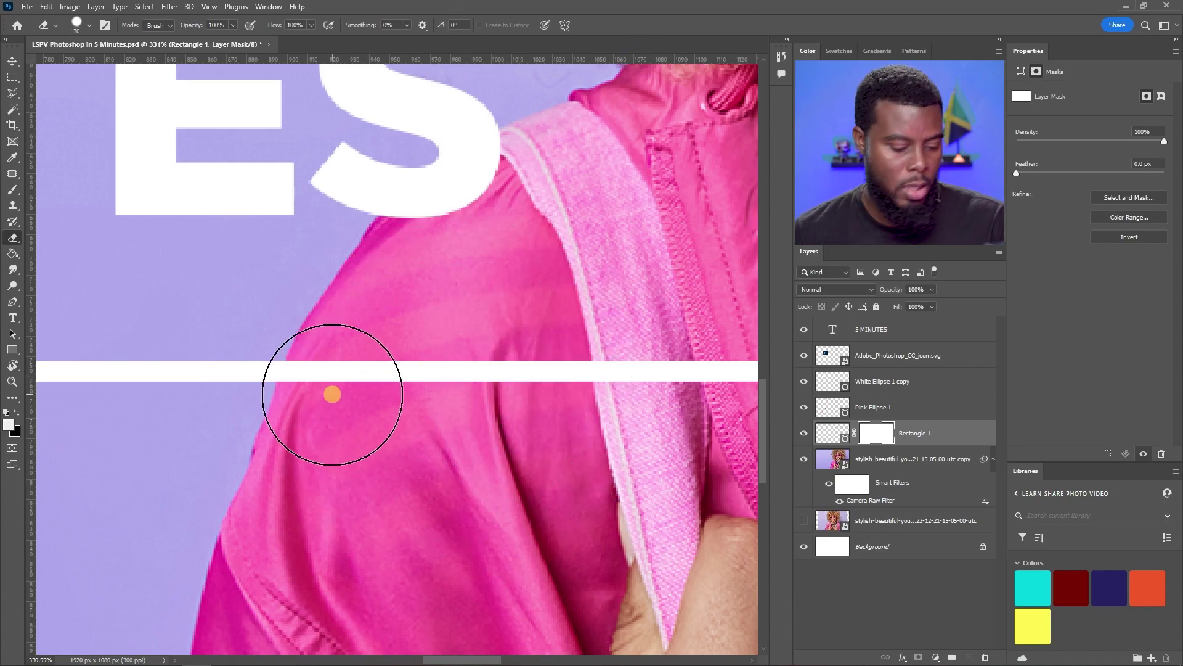
{"action": "scroll", "coordinate": [291, 400], "scroll_direction": "up", "scroll_amount": 2}
{"action": "key", "text": "bracketleft"}
{"action": "key", "text": "bracketleft"}
Erase the white line on Rectangle 1's mask at the shoulder and across the woman's chest
{"action": "left_click", "coordinate": [350, 376]}
{"action": "mouse_move", "coordinate": [348, 376]}
{"action": "left_mouse_down"}
{"action": "mouse_move", "coordinate": [338, 388]}
{"action": "mouse_move", "coordinate": [349, 370]}
{"action": "left_mouse_up"}
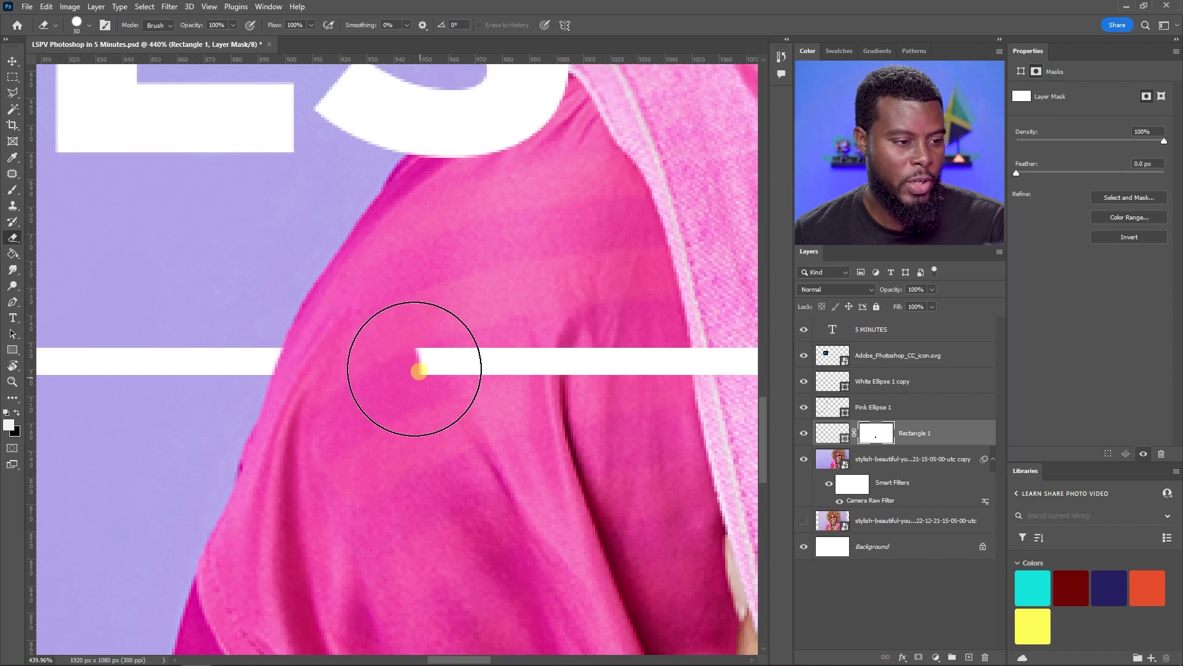
{"action": "scroll", "coordinate": [435, 394], "scroll_direction": "down", "scroll_amount": 4}
{"action": "scroll", "coordinate": [428, 395], "scroll_direction": "right", "scroll_amount": 3}
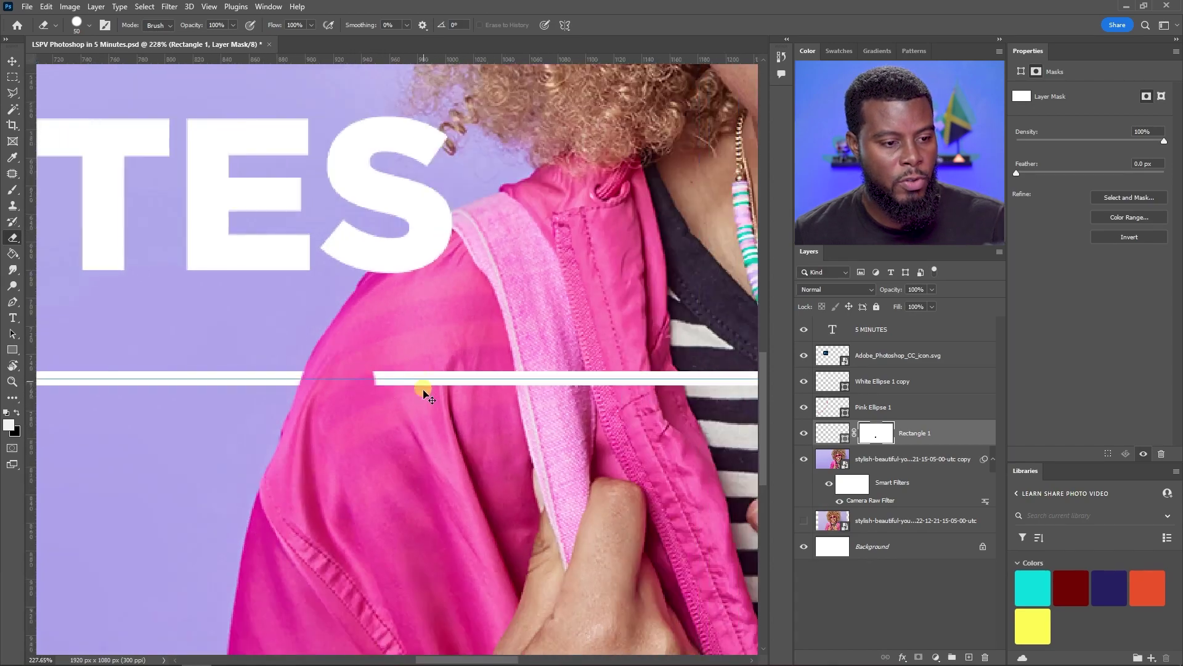
{"action": "scroll", "coordinate": [339, 378], "scroll_direction": "down", "scroll_amount": 5}
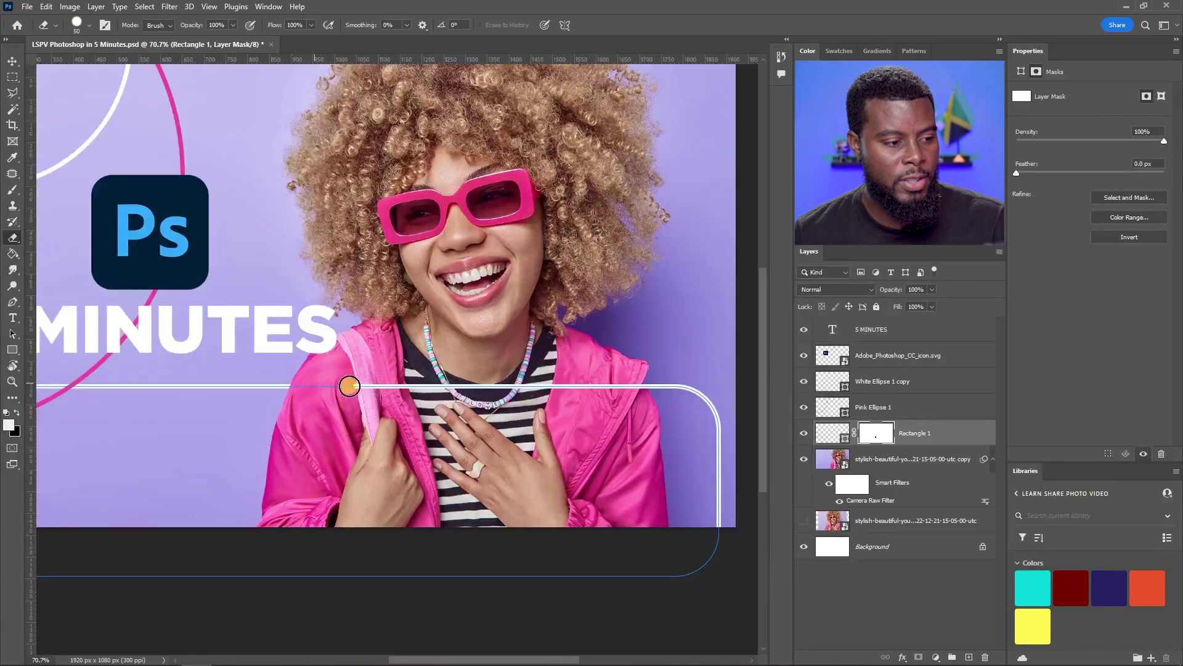
{"action": "left_click_drag", "start_coordinate": [557, 385], "coordinate": [605, 388]}
{"action": "scroll", "coordinate": [631, 391], "scroll_direction": "up", "scroll_amount": 4}
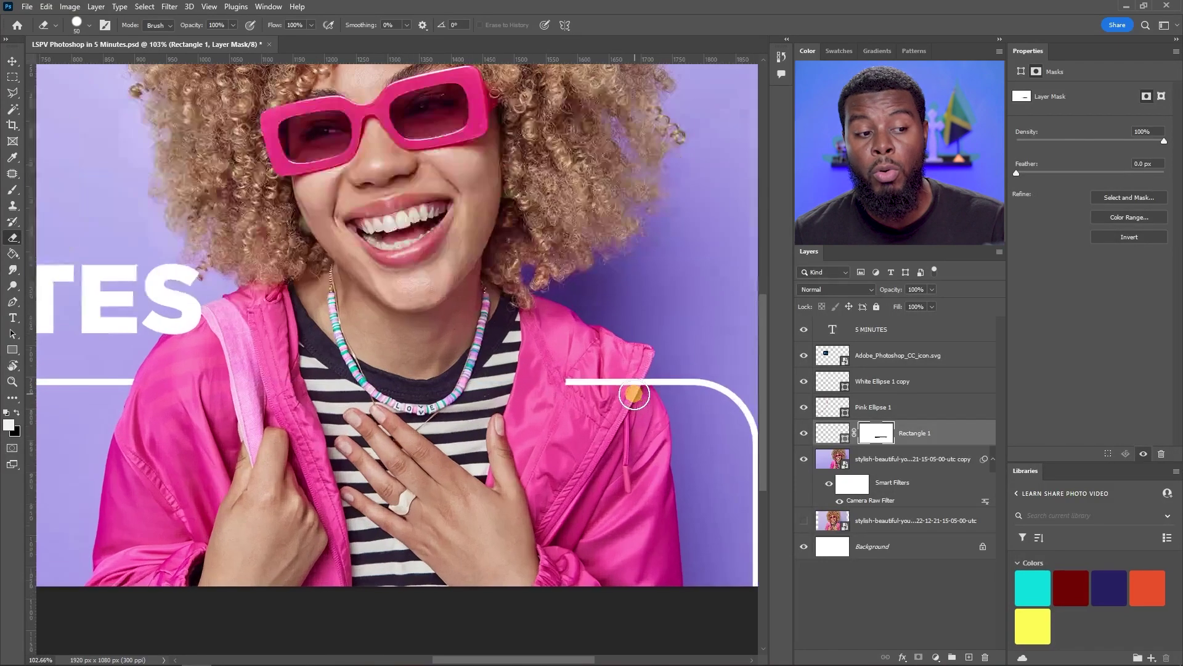
{"action": "scroll", "coordinate": [616, 379], "scroll_direction": "up", "scroll_amount": 1}
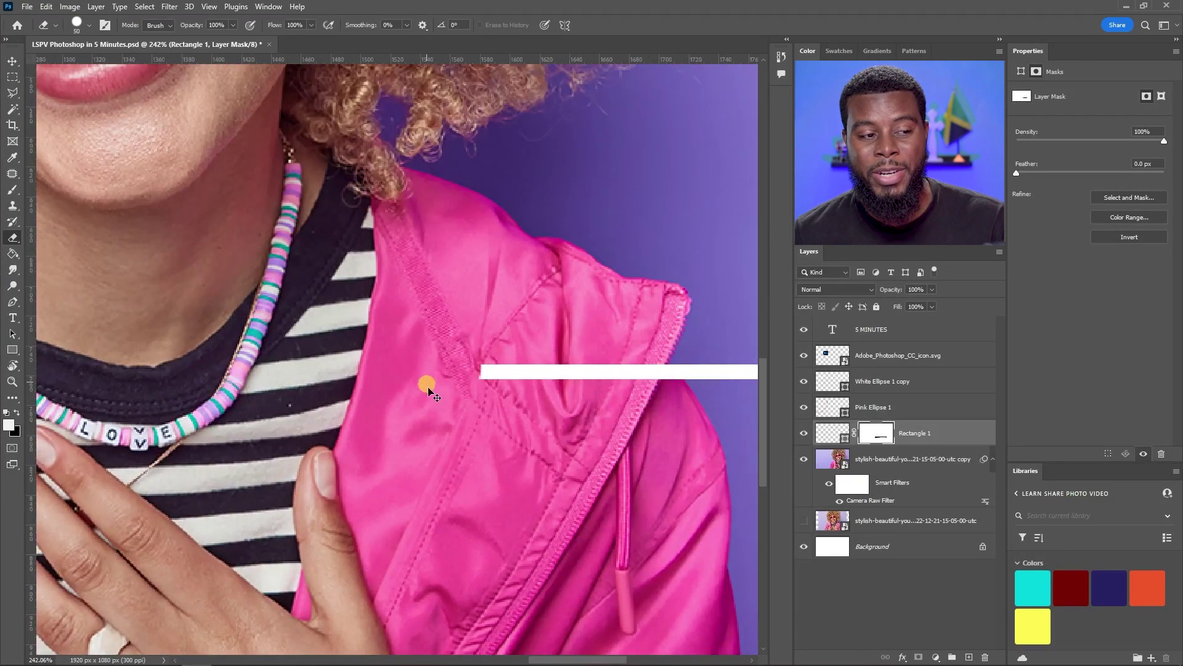
{"action": "scroll", "coordinate": [437, 378], "scroll_direction": "right", "scroll_amount": 3}
{"action": "left_click", "coordinate": [843, 436]}
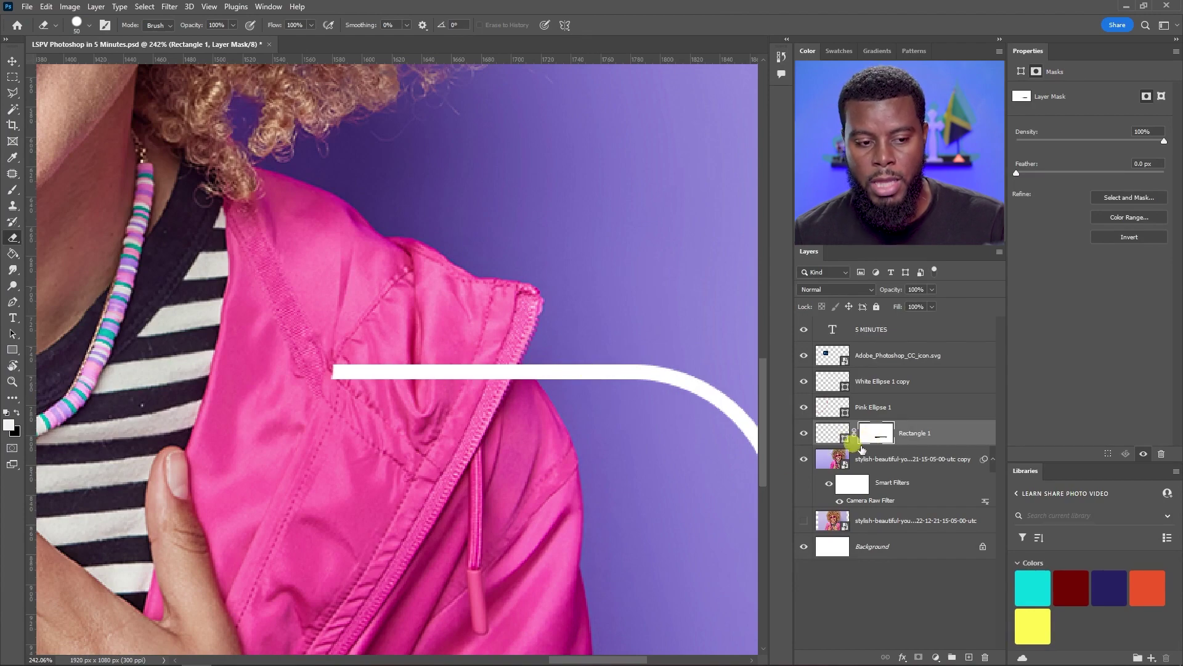
{"action": "scroll", "coordinate": [442, 390], "scroll_direction": "down", "scroll_amount": 5}
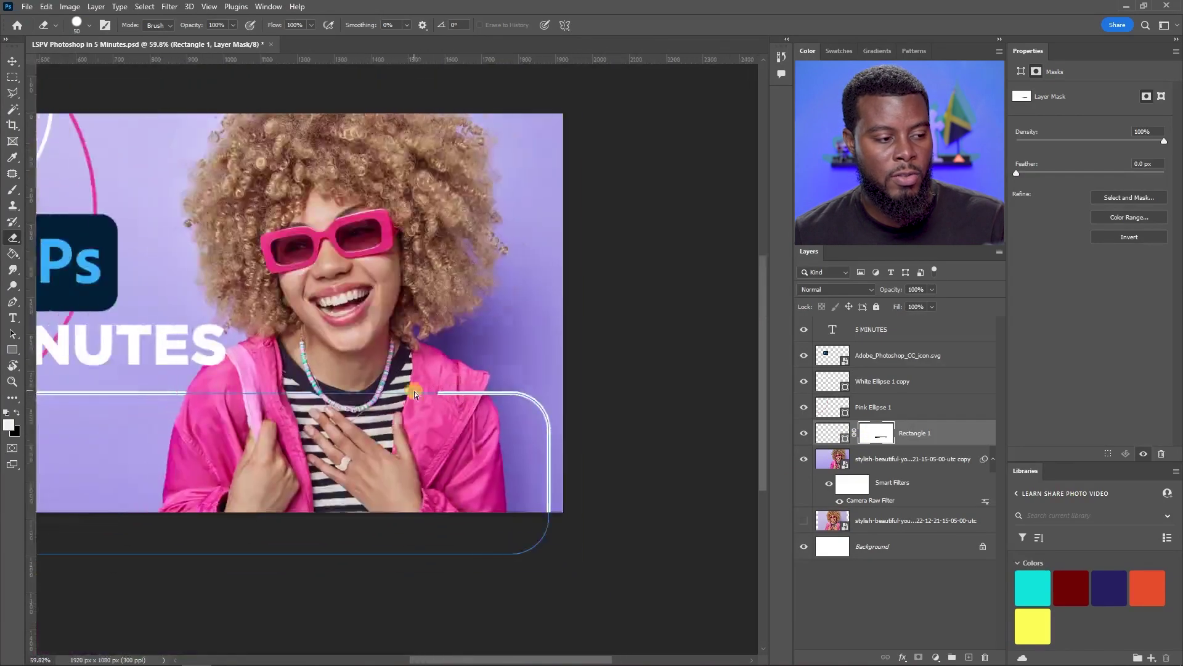
{"action": "scroll", "coordinate": [439, 388], "scroll_direction": "up", "scroll_amount": 1}
{"action": "right_click", "coordinate": [869, 439]}
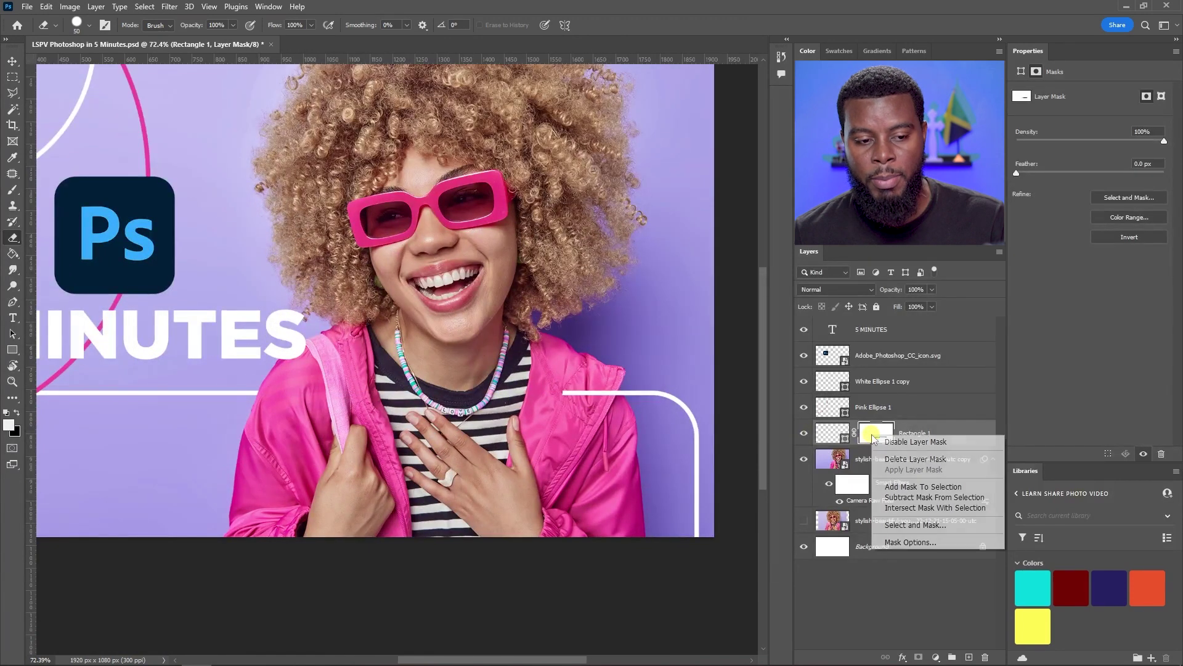
Choose Disable Layer Mask for Rectangle 1 so the whole white outline reappears
{"action": "left_click", "coordinate": [890, 457]}
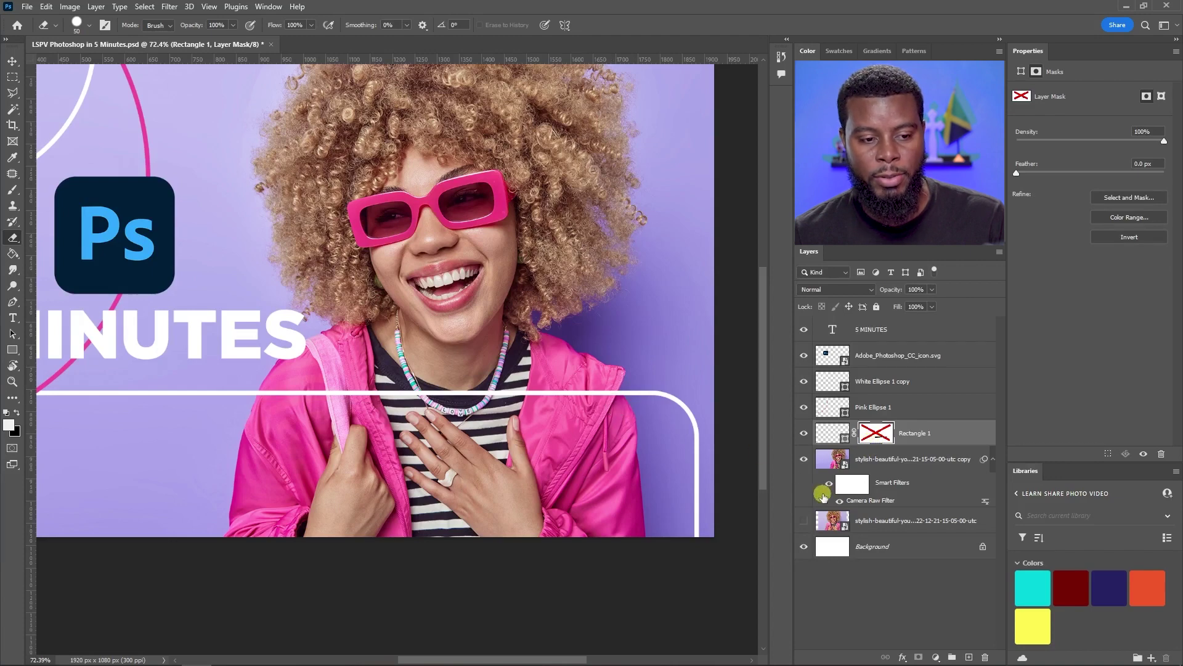
Re-enable Rectangle 1's mask and erase the line's left end over the pink jacket
{"action": "left_click", "coordinate": [878, 435], "text": "shift"}
{"action": "scroll", "coordinate": [625, 392], "scroll_direction": "up", "scroll_amount": 5}
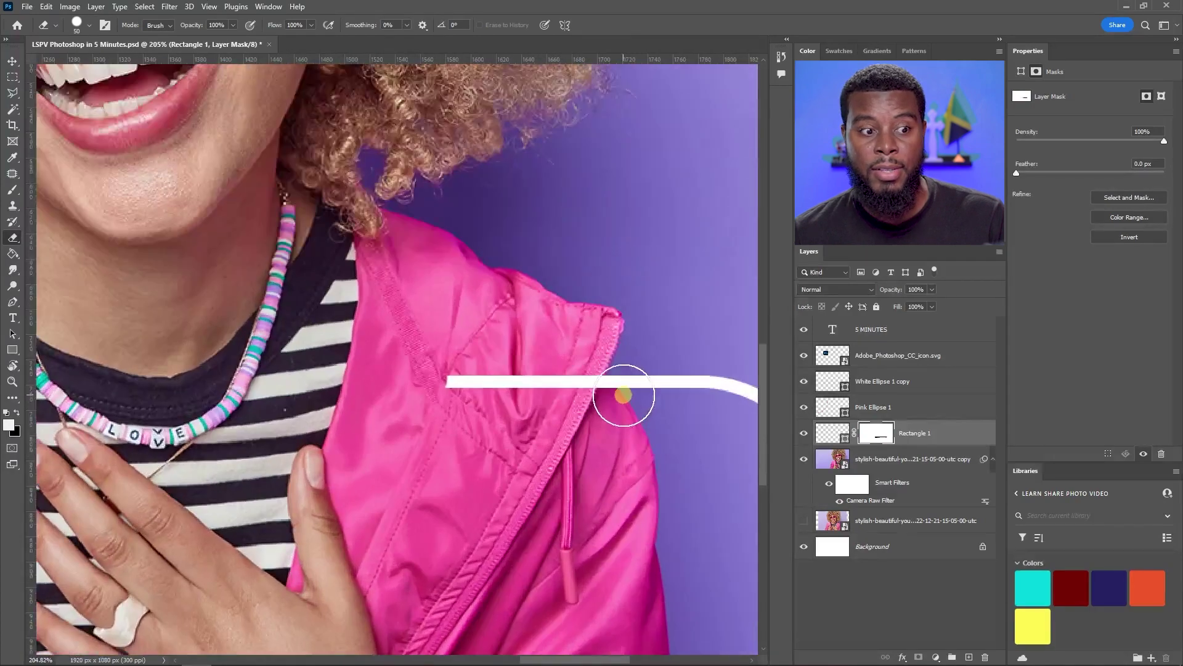
{"action": "scroll", "coordinate": [623, 395], "scroll_direction": "up", "scroll_amount": 2}
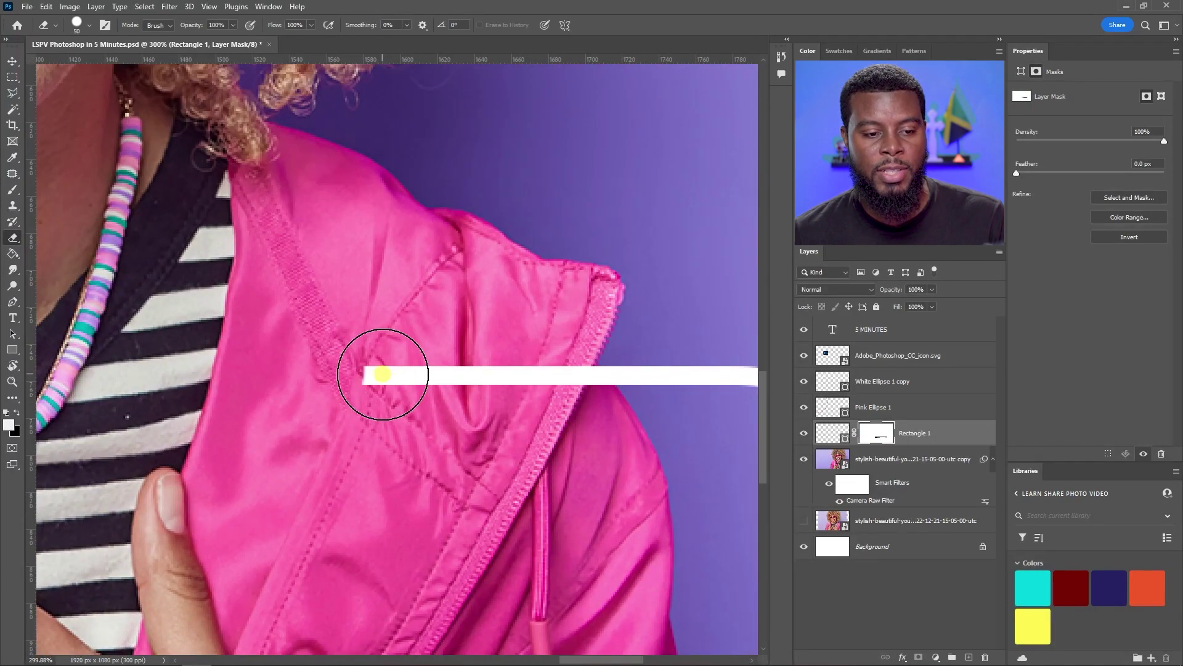
{"action": "left_click_drag", "start_coordinate": [382, 373], "coordinate": [484, 388]}
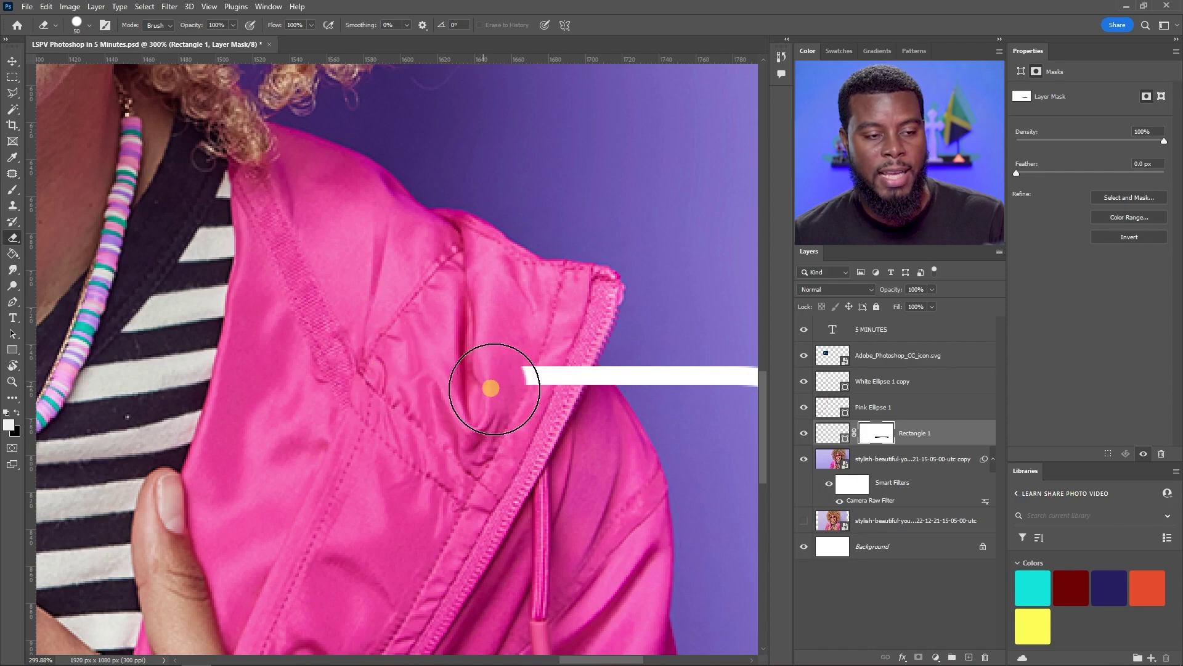
{"action": "scroll", "coordinate": [475, 388], "scroll_direction": "up", "scroll_amount": 1}
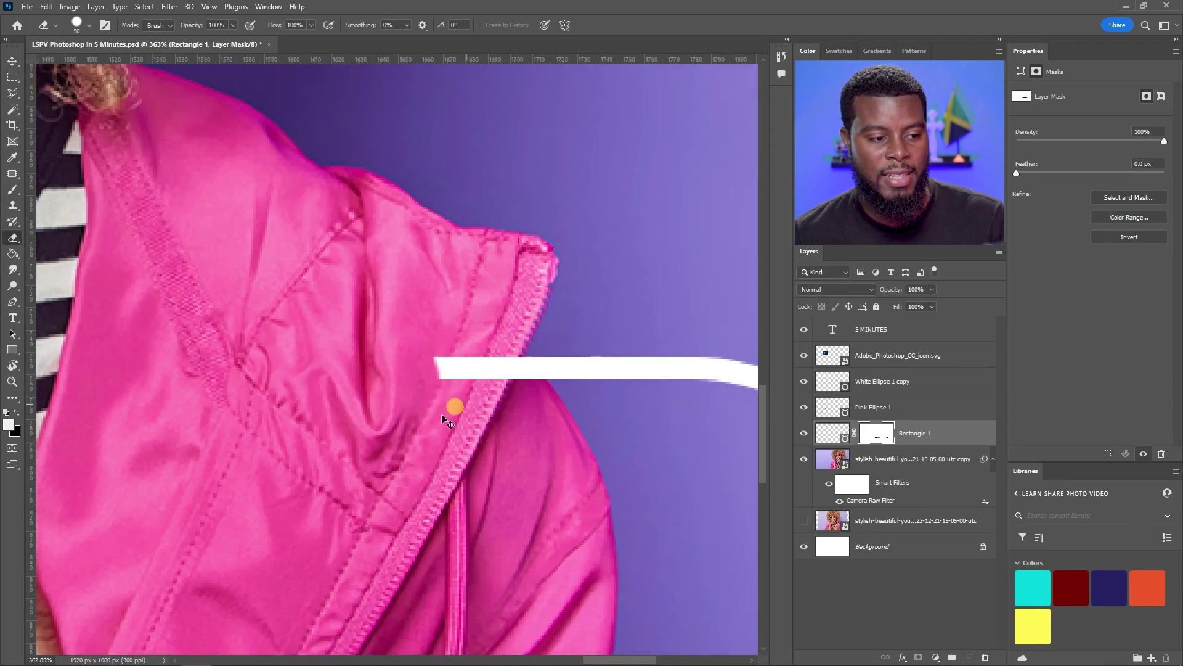
{"action": "scroll", "coordinate": [439, 398], "scroll_direction": "up", "scroll_amount": 1}
{"action": "left_click_drag", "start_coordinate": [441, 392], "coordinate": [486, 397]}
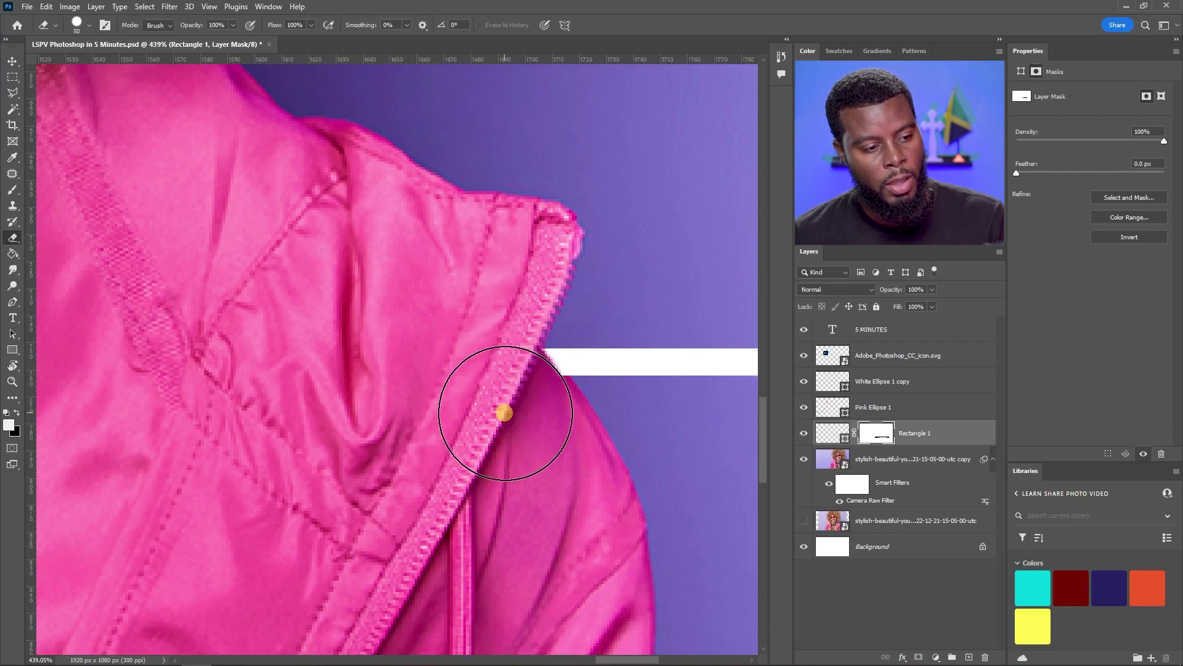
{"action": "scroll", "coordinate": [515, 412], "scroll_direction": "up", "scroll_amount": 1}
{"action": "scroll", "coordinate": [510, 416], "scroll_direction": "up", "scroll_amount": 1}
{"action": "scroll", "coordinate": [510, 416], "scroll_direction": "down", "scroll_amount": 2}
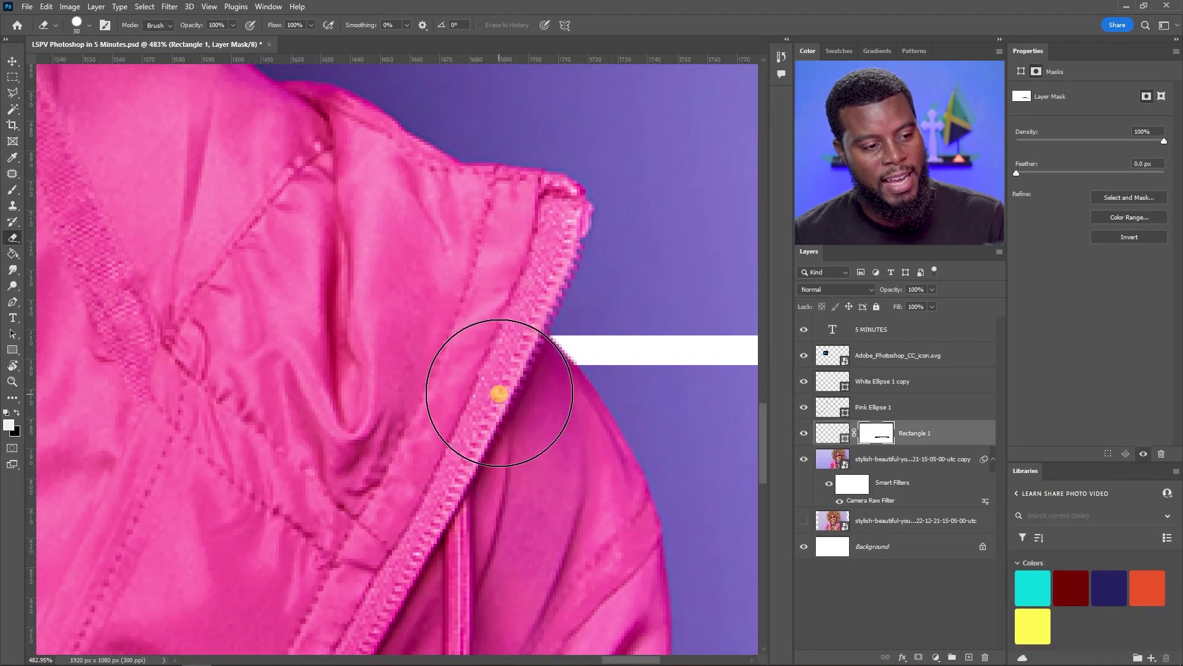
{"action": "scroll", "coordinate": [388, 398], "scroll_direction": "down", "scroll_amount": 5}
{"action": "scroll", "coordinate": [389, 398], "scroll_direction": "down", "scroll_amount": 5}
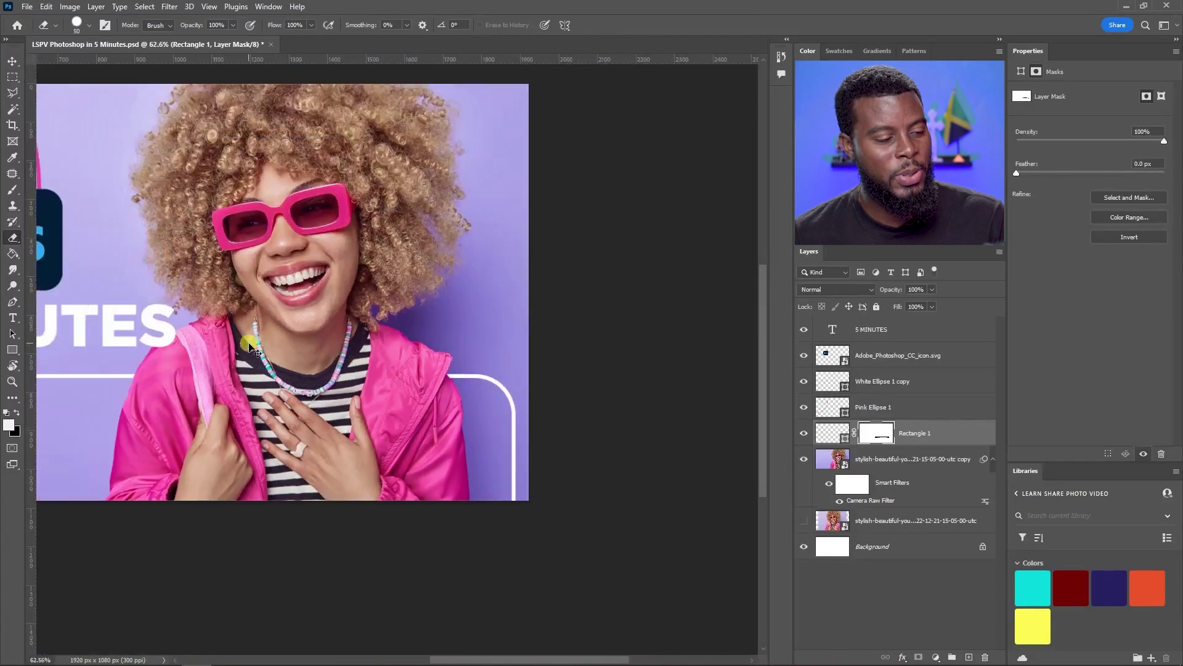
Add a layer mask to Pink Ellipse 1 and shrink the brush to 10 px
{"action": "scroll", "coordinate": [240, 349], "scroll_direction": "up", "scroll_amount": 2}
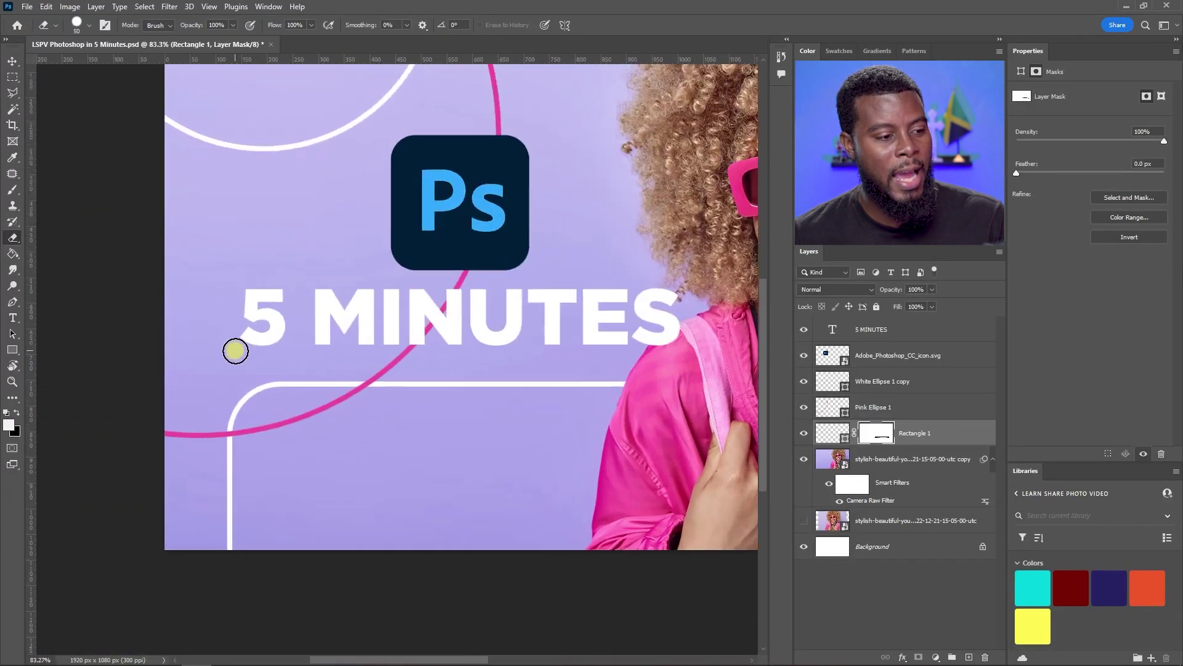
{"action": "scroll", "coordinate": [344, 420], "scroll_direction": "down", "scroll_amount": 2}
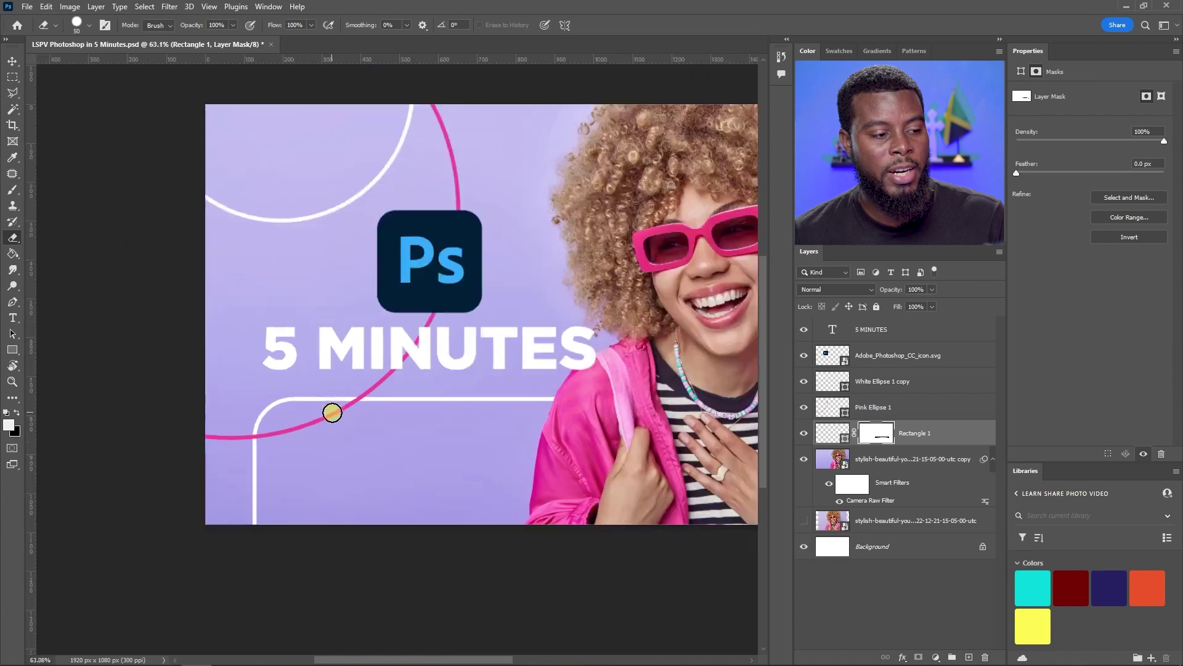
{"action": "scroll", "coordinate": [363, 426], "scroll_direction": "up", "scroll_amount": 3}
{"action": "scroll", "coordinate": [357, 388], "scroll_direction": "up", "scroll_amount": 4}
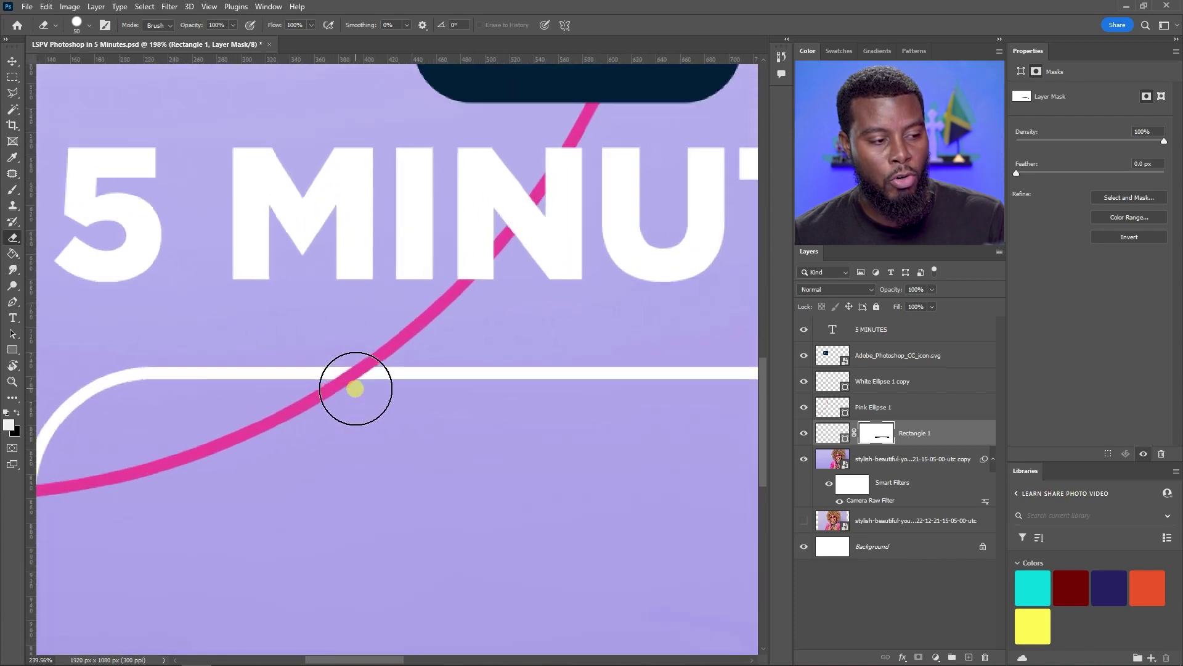
{"action": "scroll", "coordinate": [374, 352], "scroll_direction": "down", "scroll_amount": 4}
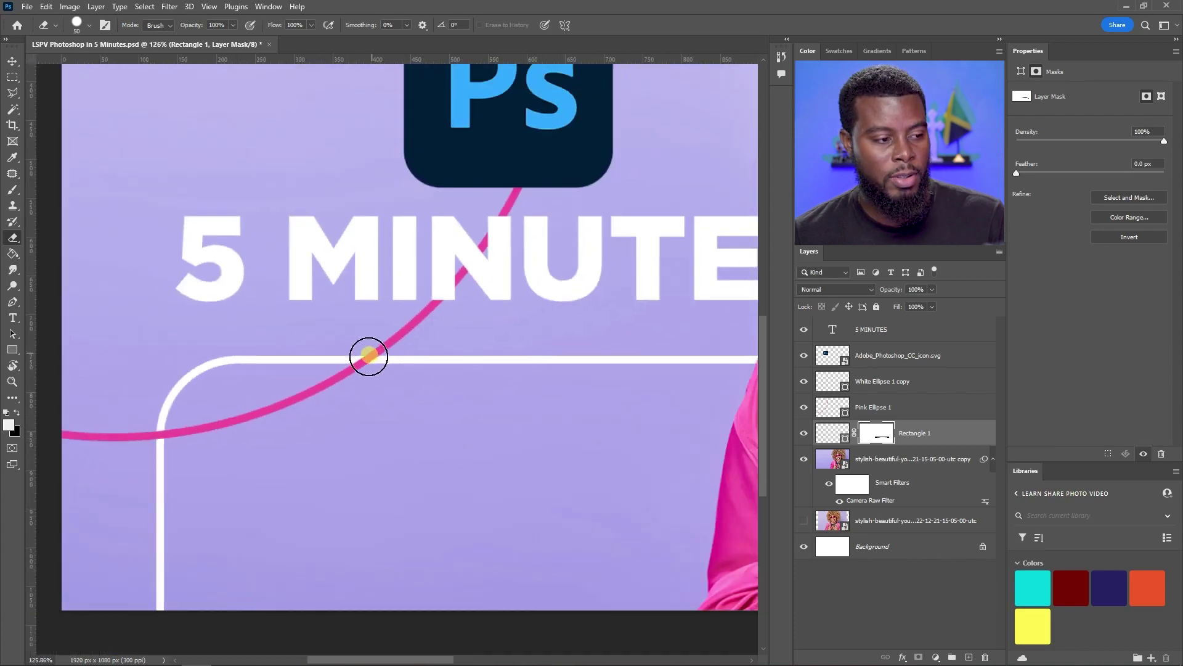
{"action": "scroll", "coordinate": [382, 359], "scroll_direction": "up", "scroll_amount": 1}
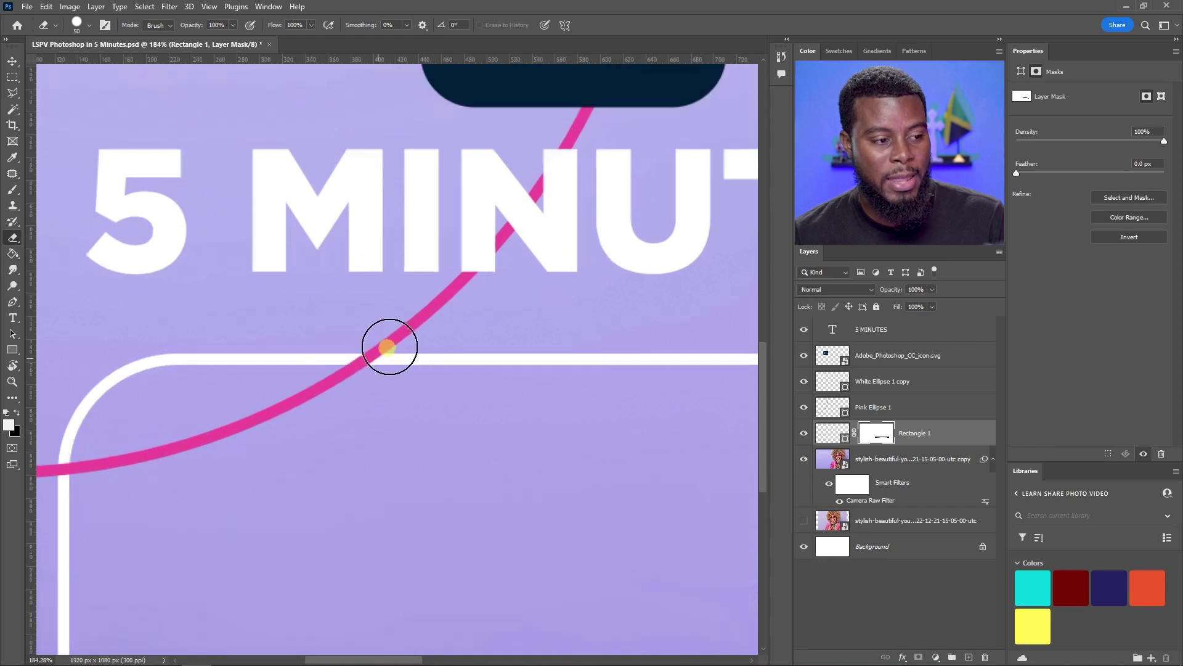
{"action": "scroll", "coordinate": [234, 443], "scroll_direction": "up", "scroll_amount": 1}
{"action": "scroll", "coordinate": [145, 520], "scroll_direction": "left", "scroll_amount": 1}
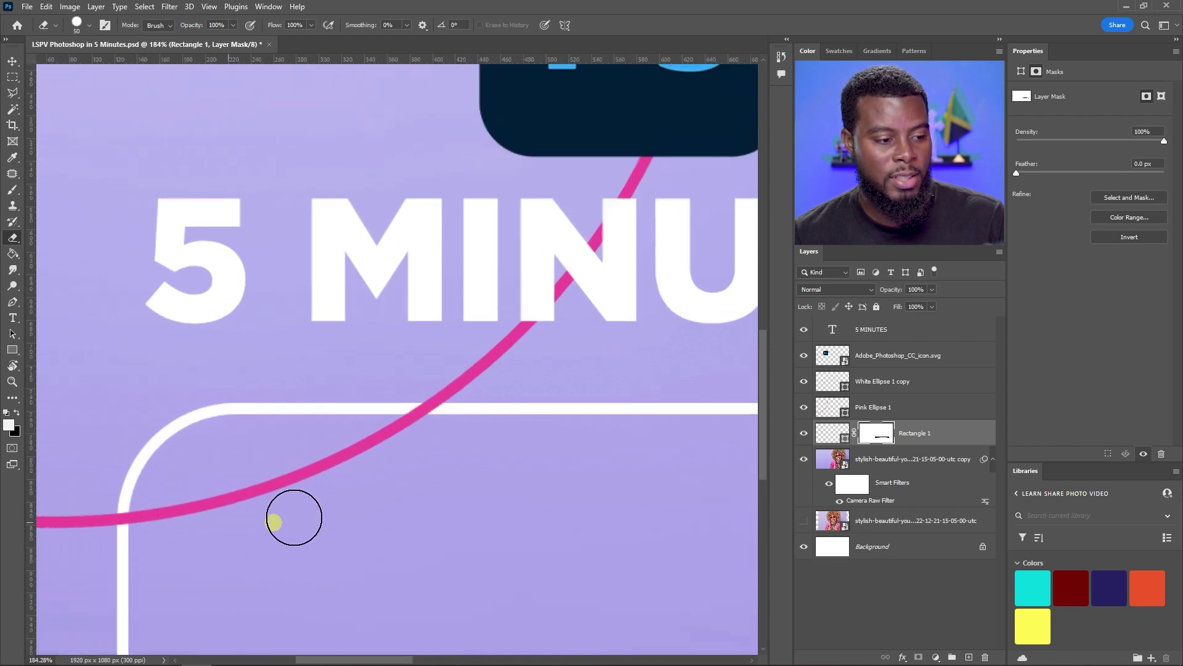
{"action": "scroll", "coordinate": [407, 422], "scroll_direction": "up", "scroll_amount": 2}
{"action": "scroll", "coordinate": [407, 422], "scroll_direction": "up", "scroll_amount": 1}
{"action": "left_click", "coordinate": [898, 411]}
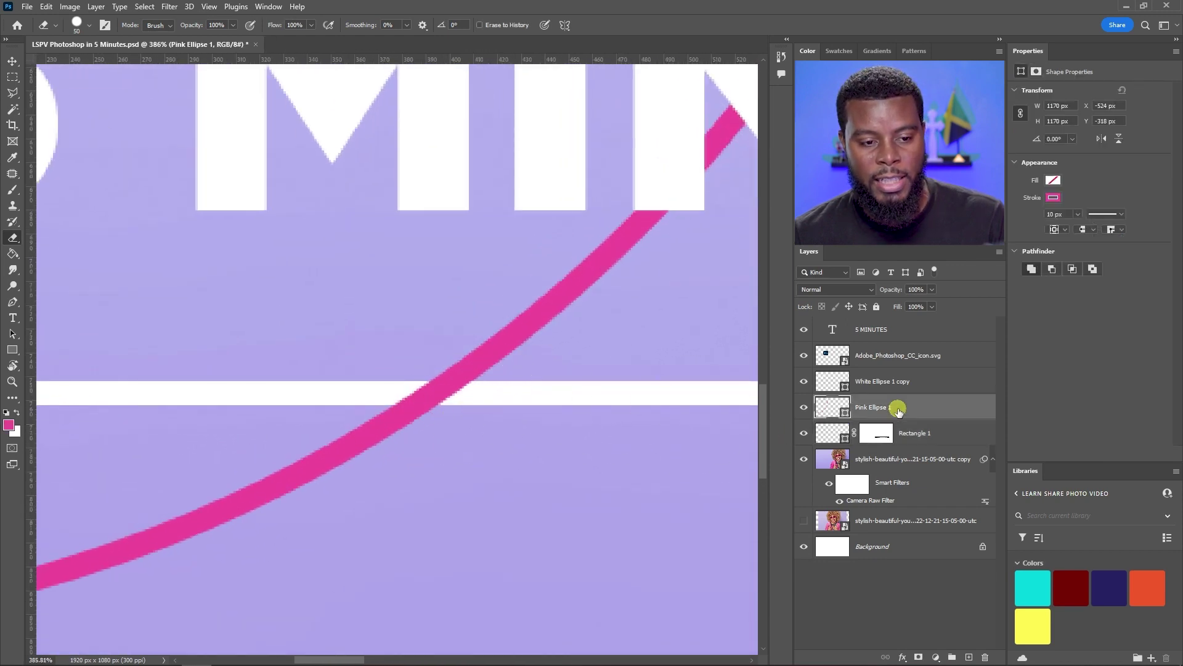
{"action": "left_click", "coordinate": [920, 655]}
{"action": "scroll", "coordinate": [456, 394], "scroll_direction": "up", "scroll_amount": 2}
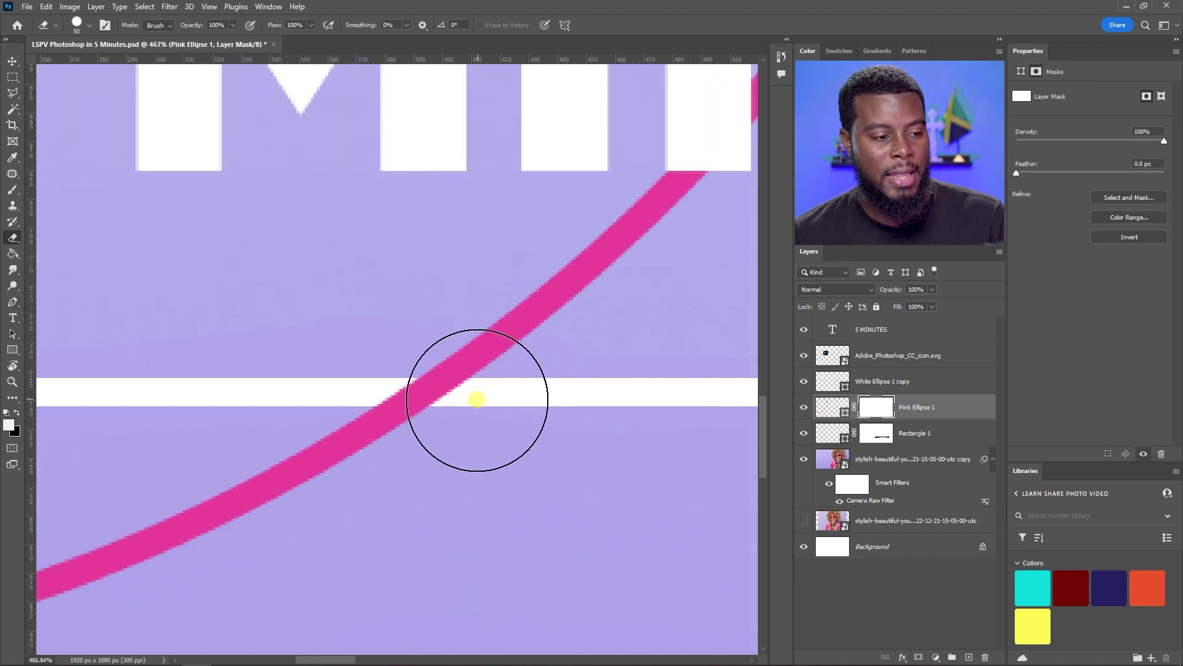
{"action": "scroll", "coordinate": [432, 391], "scroll_direction": "down", "scroll_amount": 2}
{"action": "scroll", "coordinate": [428, 389], "scroll_direction": "up", "scroll_amount": 3}
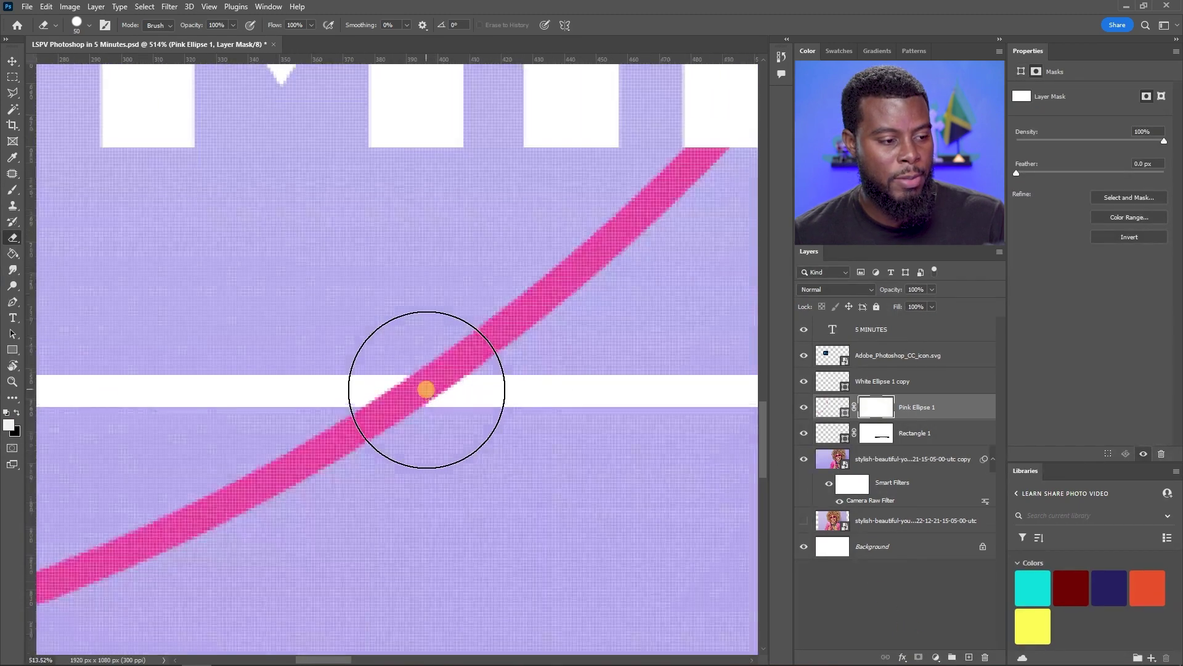
{"action": "key", "text": "bracketleft"}
{"action": "key", "text": "bracketleft"}
{"action": "key", "text": "bracketleft"}
{"action": "key", "text": "bracketleft"}
{"action": "key", "text": "bracketleft"}
{"action": "key", "text": "bracketleft"}
{"action": "key", "text": "bracketleft"}
{"action": "key", "text": "bracketleft"}
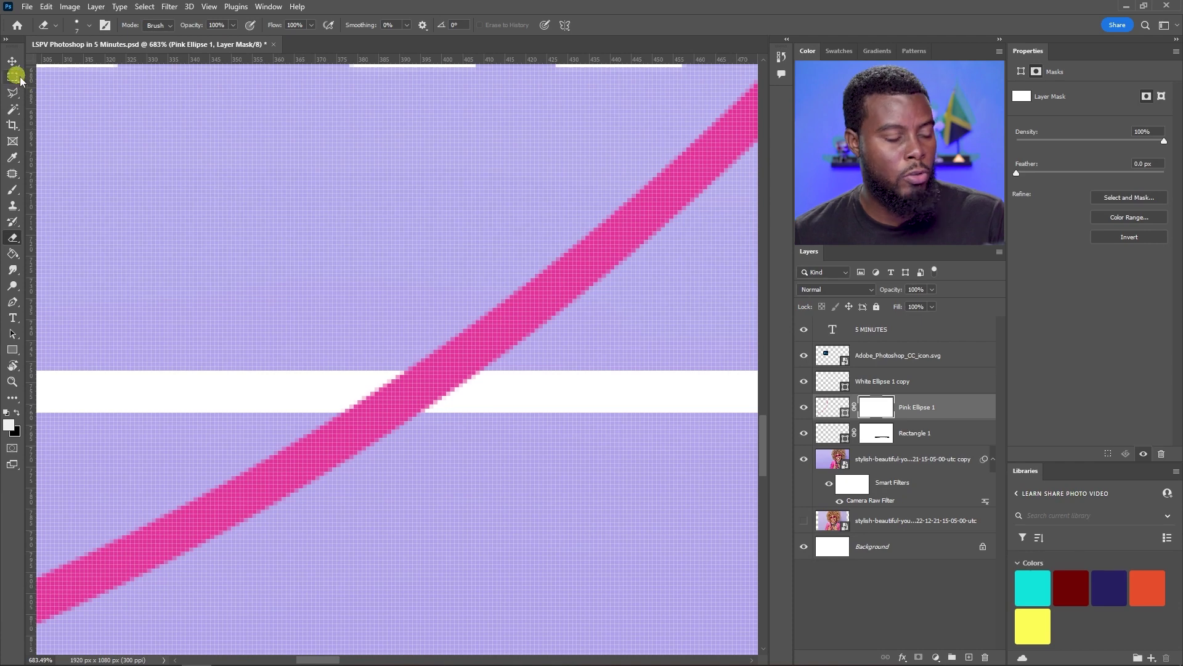
Marquee the crossing with the white line, fill the mask black there, and deselect
{"action": "key", "text": "m"}
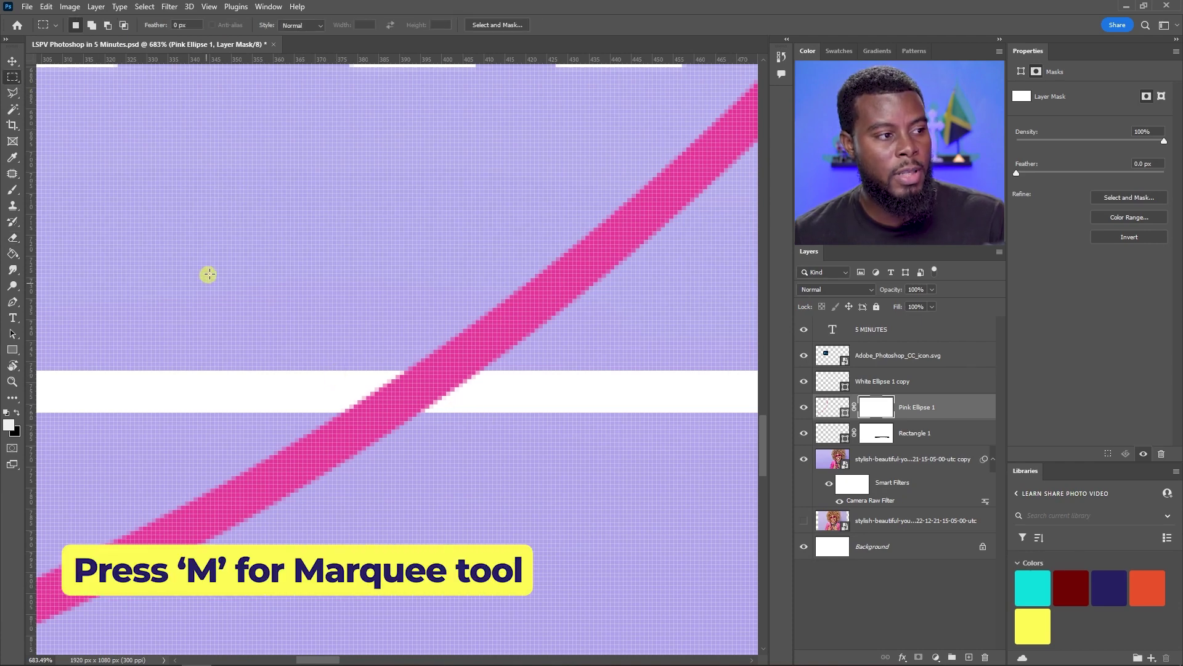
{"action": "left_click_drag", "start_coordinate": [177, 173], "coordinate": [546, 433]}
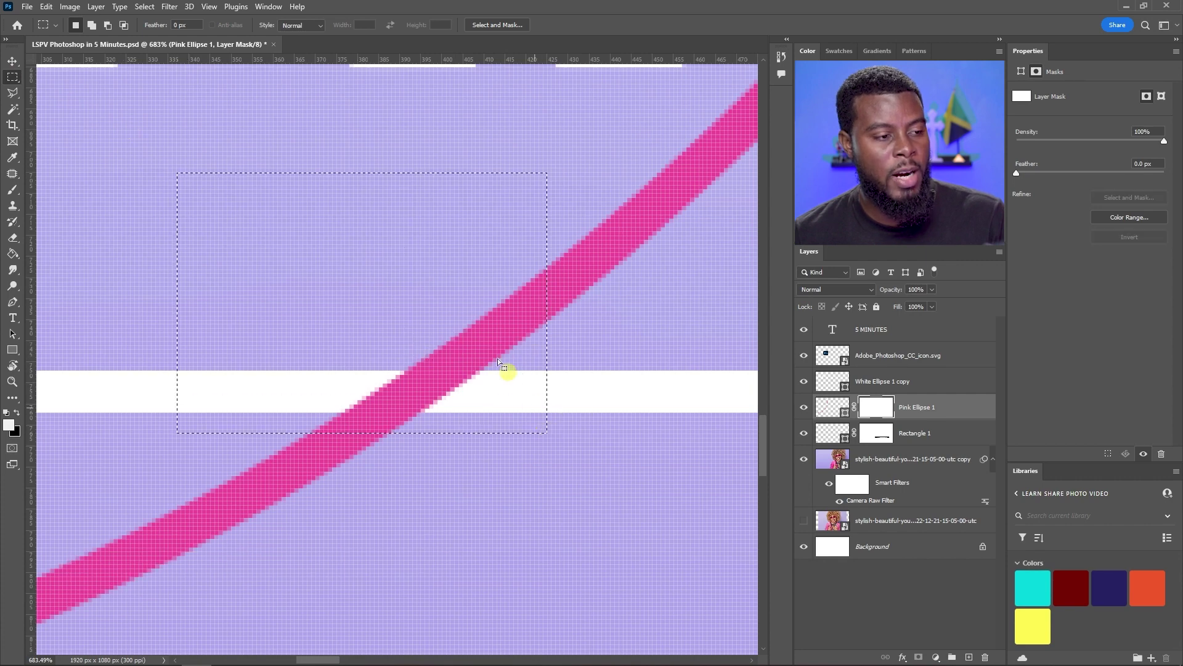
{"action": "left_click", "coordinate": [13, 78]}
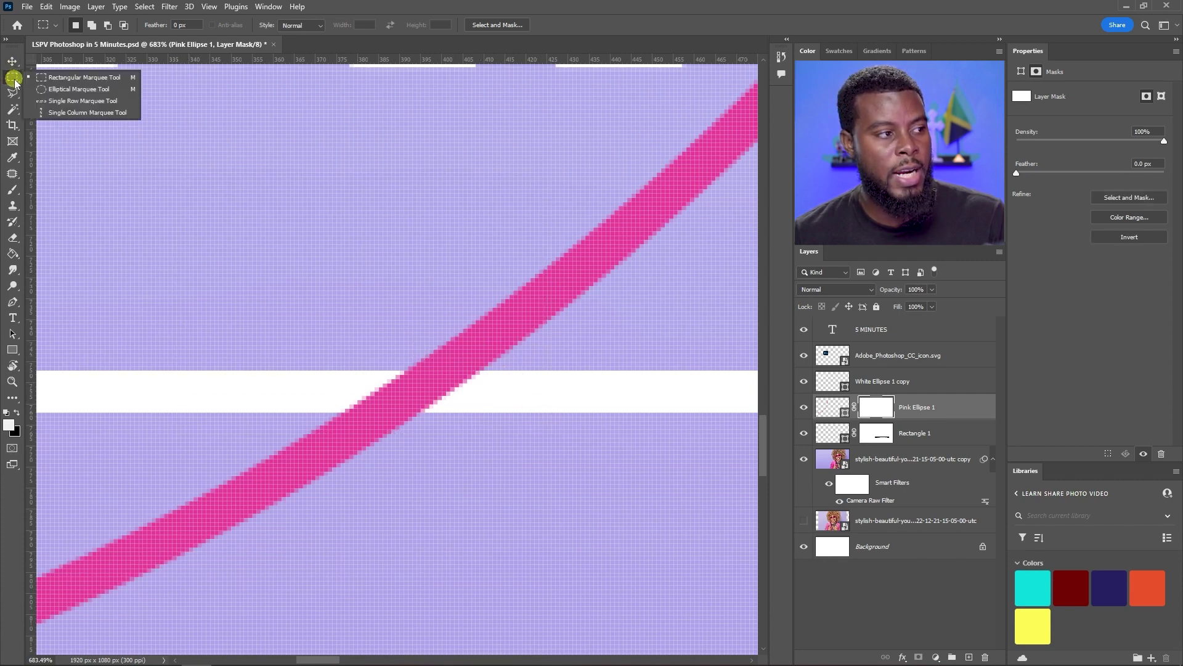
{"action": "left_click", "coordinate": [62, 86]}
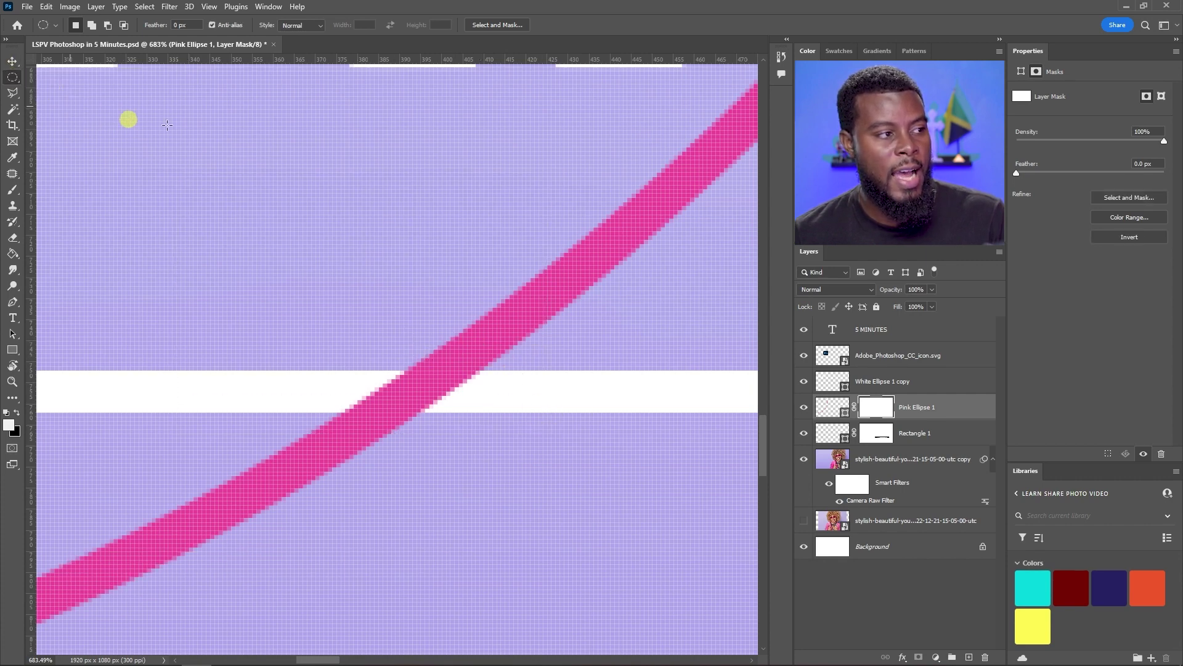
{"action": "left_click", "coordinate": [19, 79]}
{"action": "left_click", "coordinate": [62, 78]}
{"action": "scroll", "coordinate": [422, 409], "scroll_direction": "up", "scroll_amount": 2}
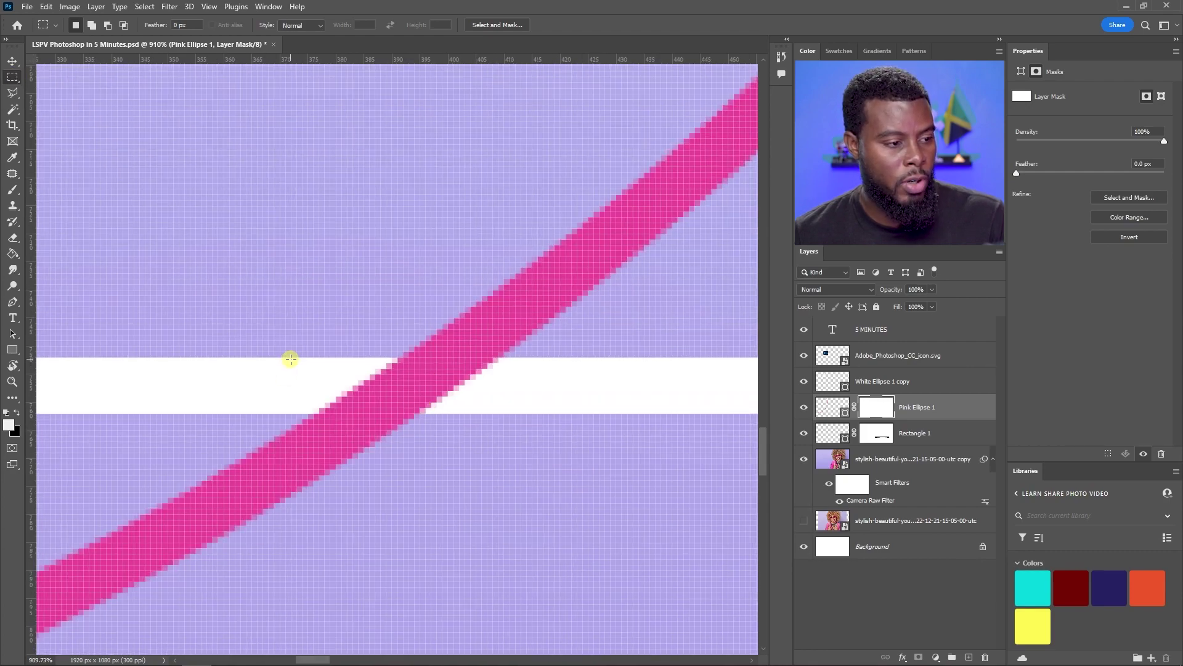
{"action": "left_click_drag", "start_coordinate": [293, 358], "coordinate": [588, 407]}
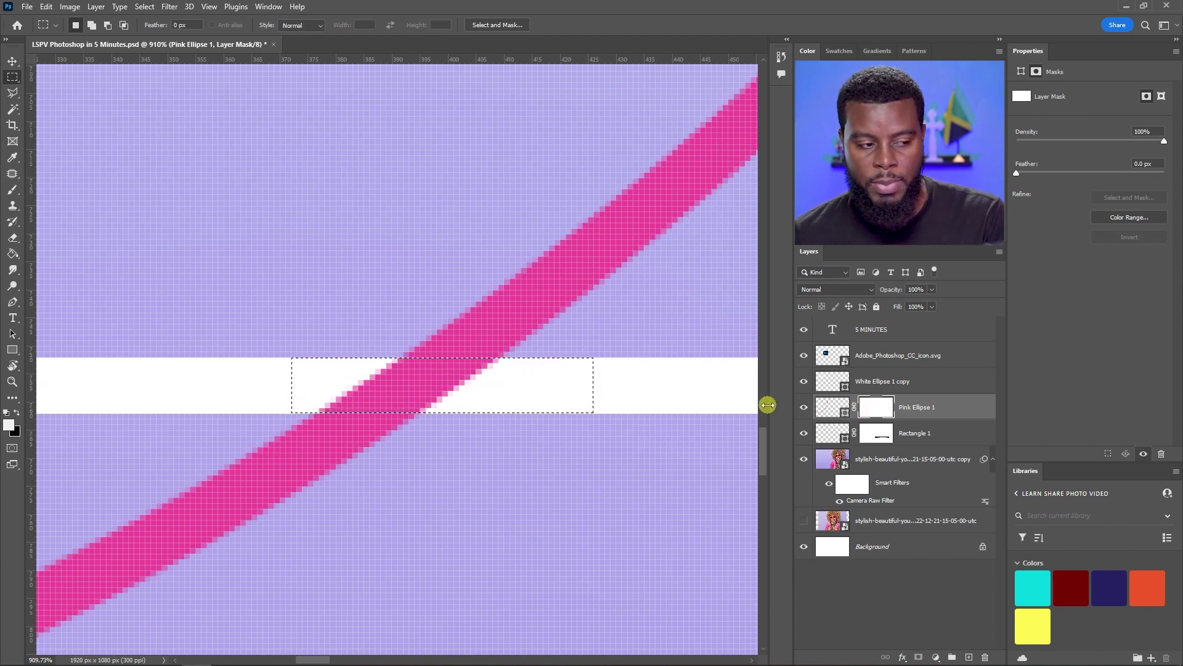
{"action": "key", "text": "ctrl+BackSpace"}
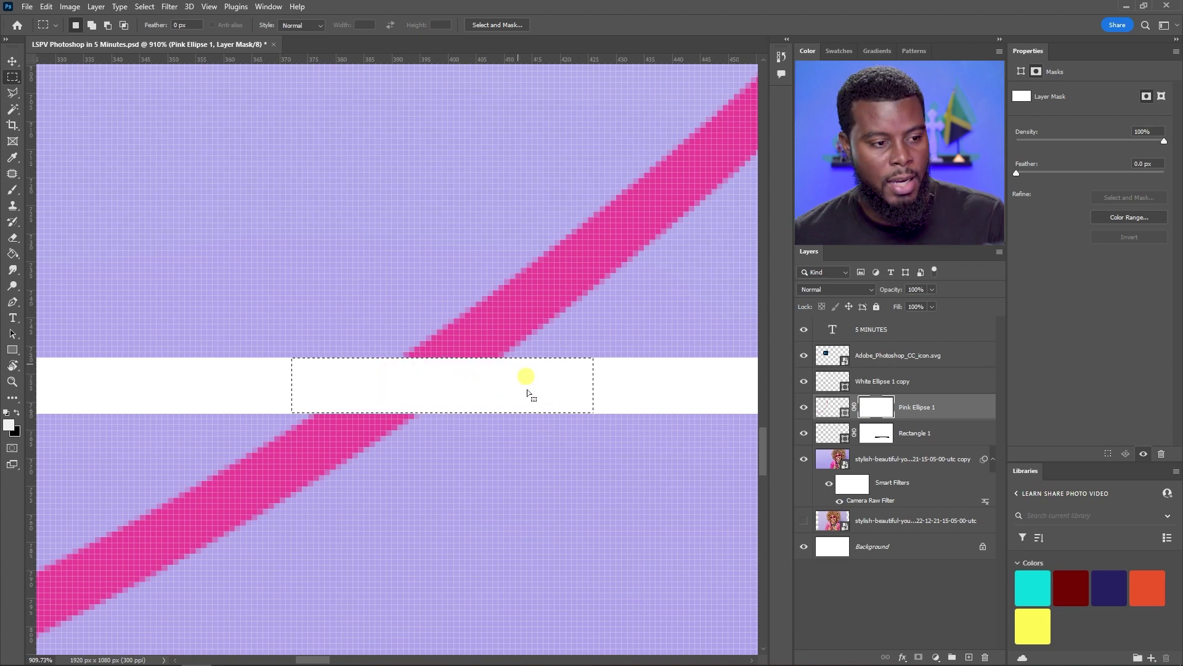
{"action": "right_click", "coordinate": [492, 381]}
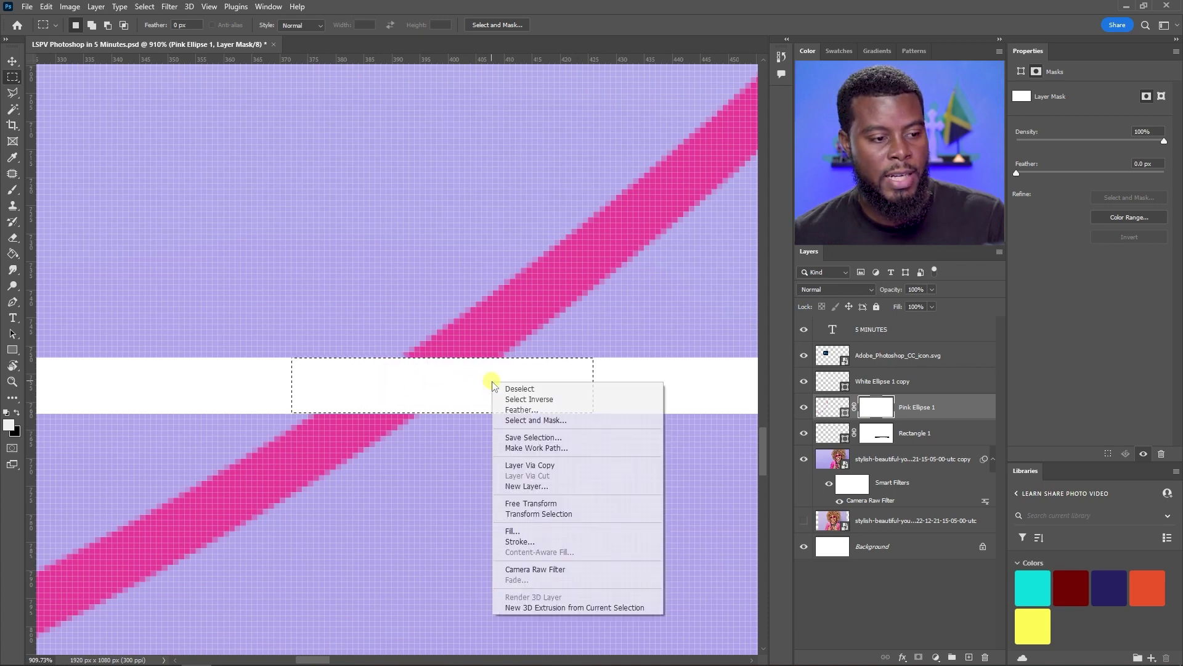
{"action": "left_click", "coordinate": [509, 390]}
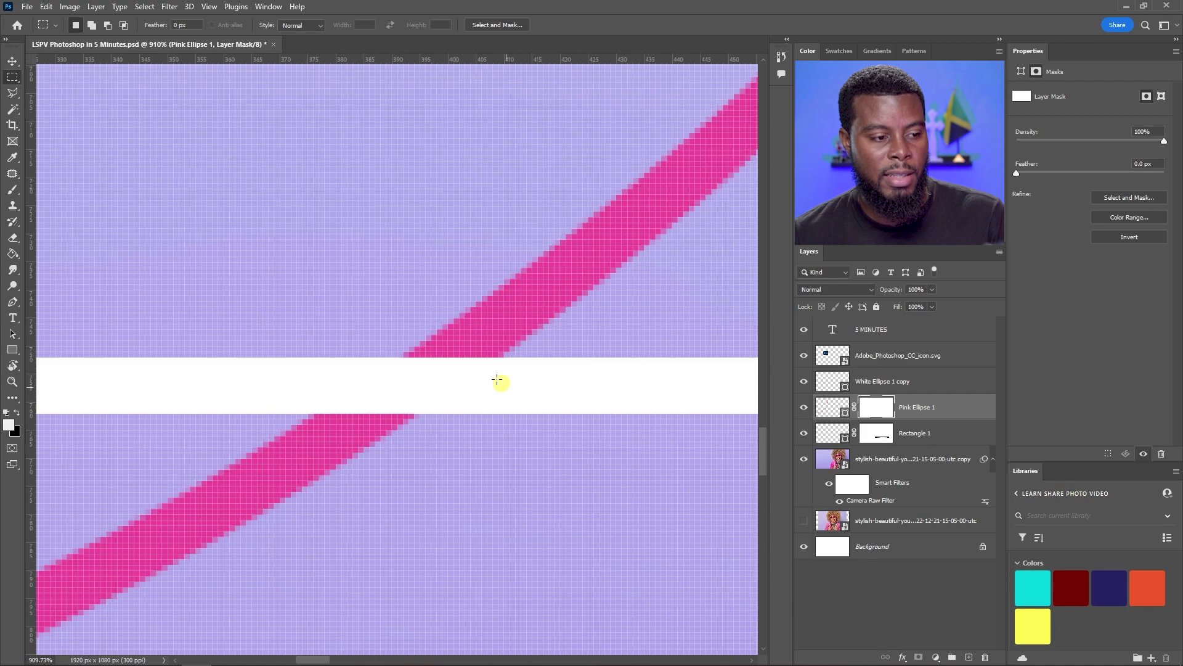
{"action": "scroll", "coordinate": [431, 318], "scroll_direction": "down", "scroll_amount": 10}
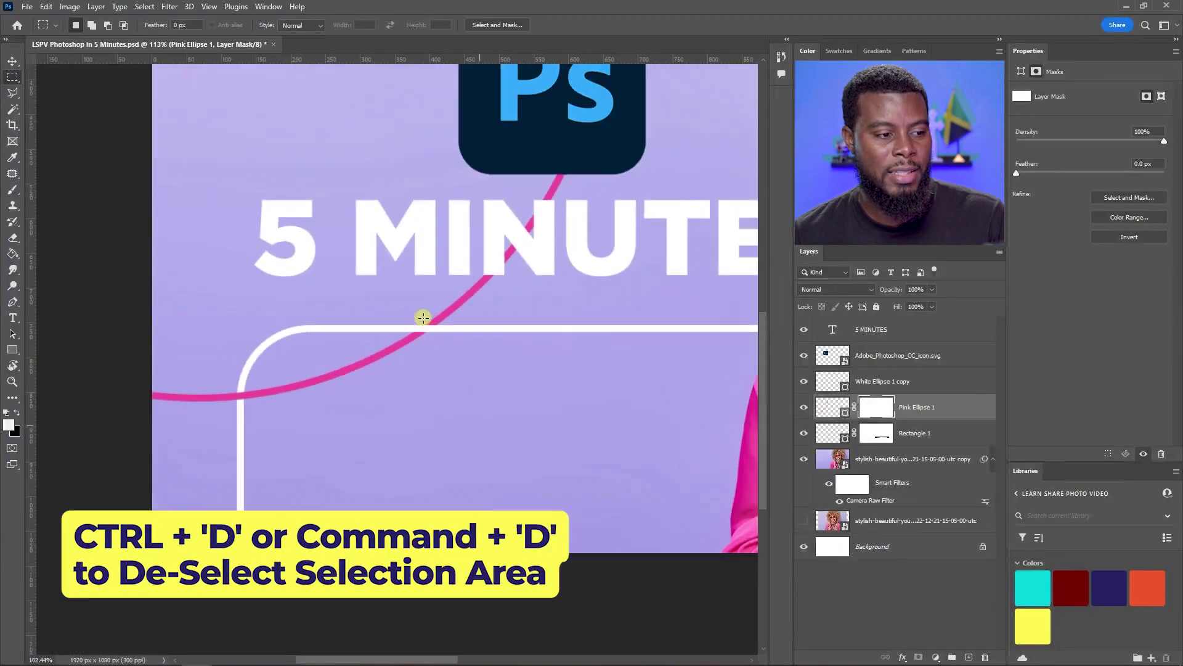
Move the White Ellipse 1 copy ring about 95 px to the right
{"action": "scroll", "coordinate": [425, 327], "scroll_direction": "up", "scroll_amount": 8}
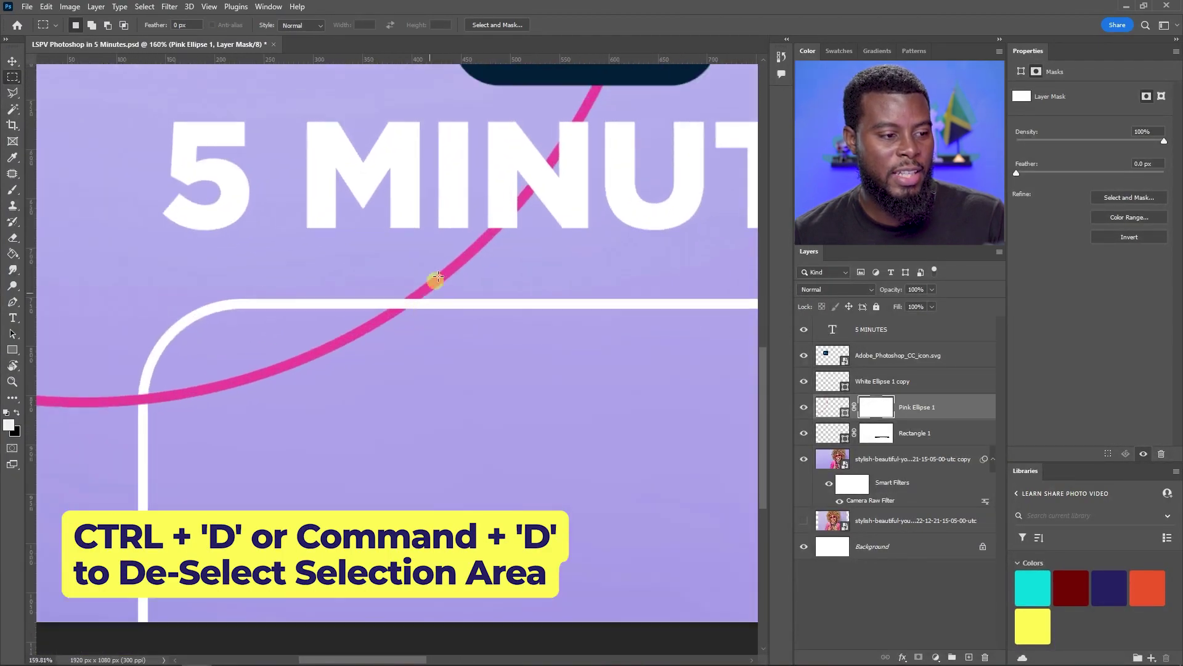
{"action": "scroll", "coordinate": [299, 349], "scroll_direction": "down", "scroll_amount": 6}
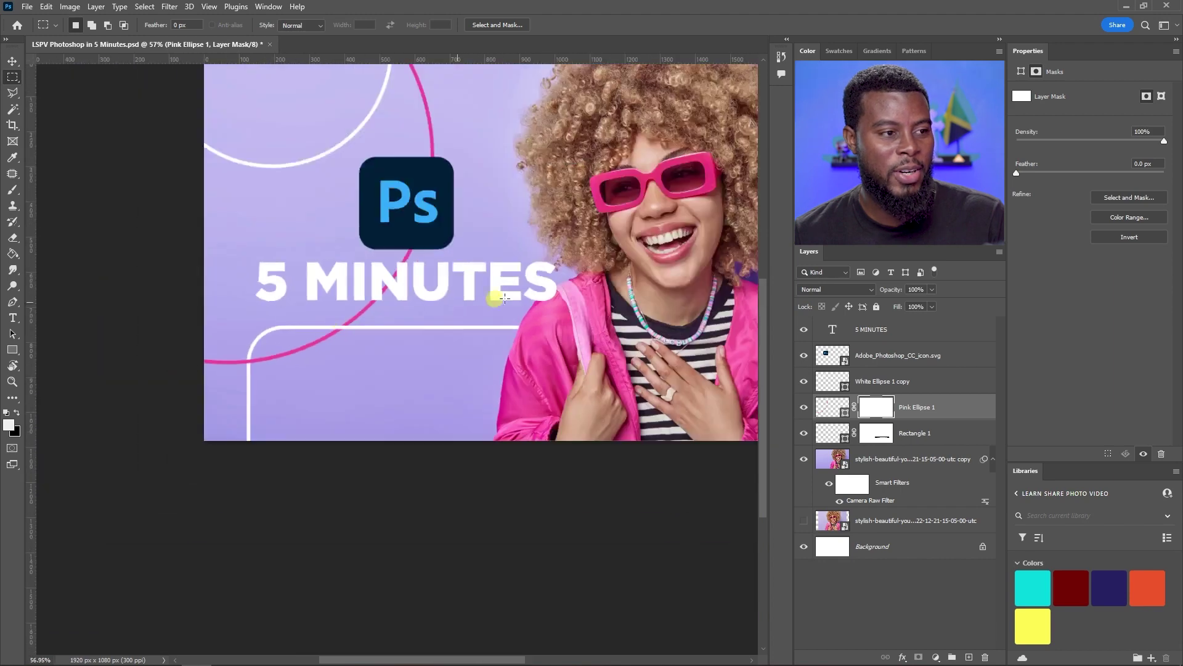
{"action": "scroll", "coordinate": [537, 253], "scroll_direction": "left", "scroll_amount": 1}
{"action": "scroll", "coordinate": [536, 236], "scroll_direction": "right", "scroll_amount": 2}
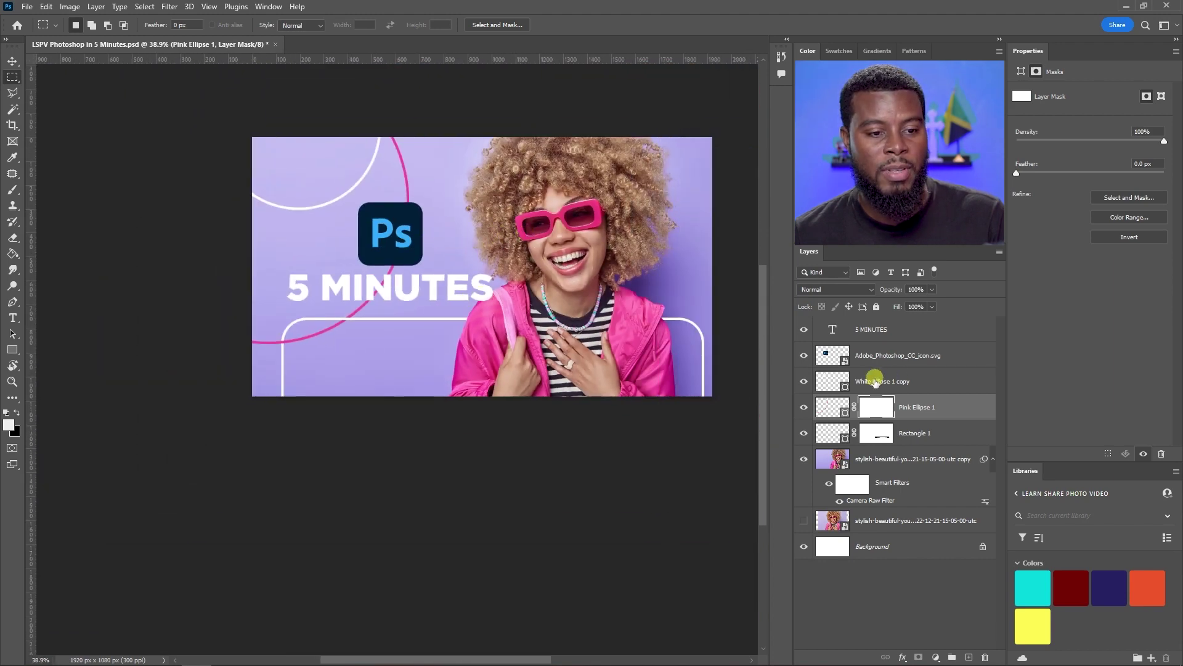
{"action": "left_click", "coordinate": [876, 381]}
{"action": "scroll", "coordinate": [432, 168], "scroll_direction": "up", "scroll_amount": 5}
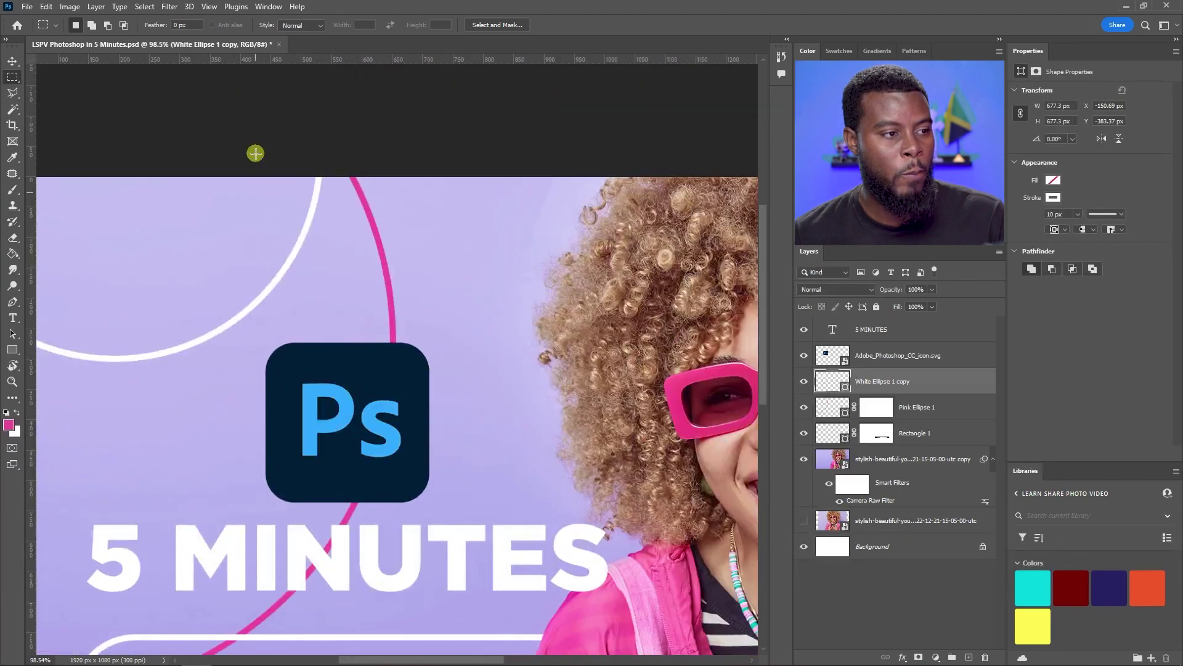
{"action": "key", "text": "v"}
{"action": "left_click_drag", "start_coordinate": [302, 256], "coordinate": [360, 247]}
{"action": "scroll", "coordinate": [372, 200], "scroll_direction": "up", "scroll_amount": 3}
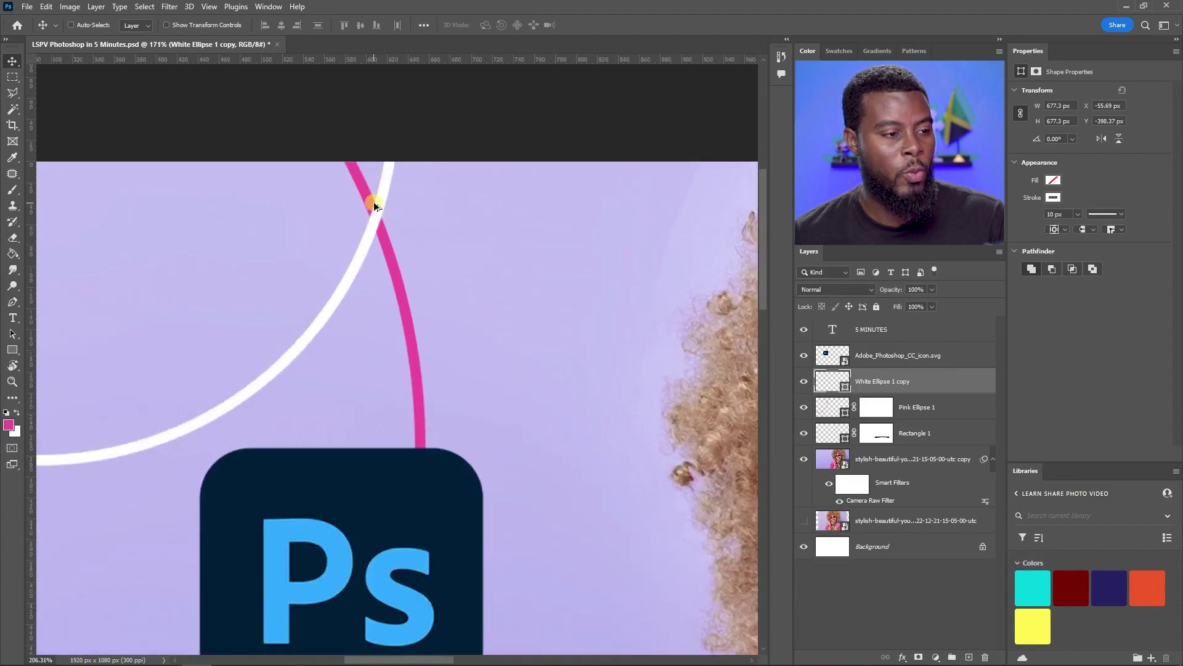
{"action": "scroll", "coordinate": [345, 222], "scroll_direction": "down", "scroll_amount": 4}
{"action": "scroll", "coordinate": [346, 231], "scroll_direction": "left", "scroll_amount": 3}
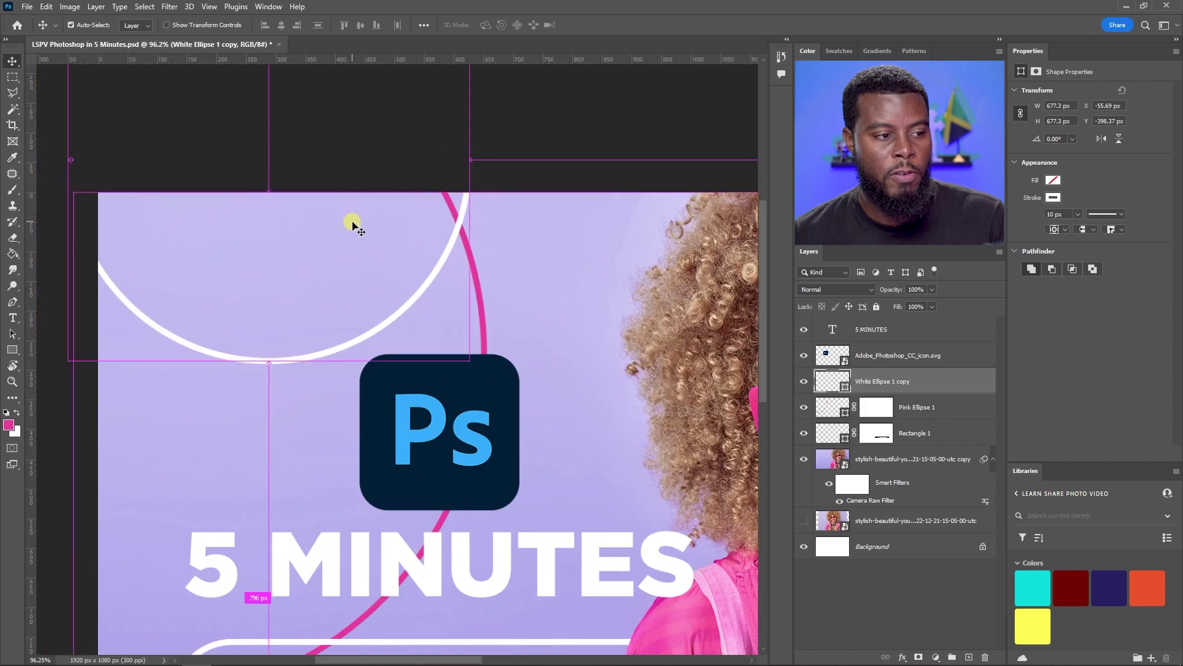
Place White Ellipse 1 copy below Pink Ellipse 1 in the layer stack
{"action": "left_click_drag", "start_coordinate": [906, 384], "coordinate": [908, 417]}
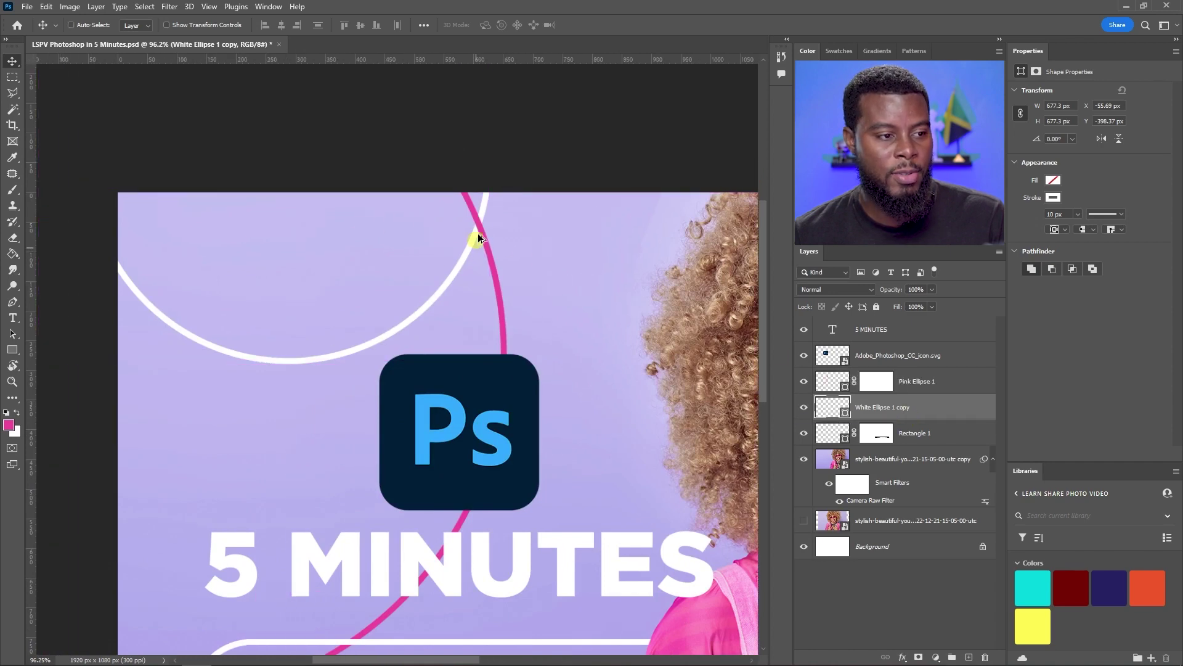
{"action": "scroll", "coordinate": [487, 237], "scroll_direction": "down", "scroll_amount": 4}
{"action": "scroll", "coordinate": [515, 243], "scroll_direction": "right", "scroll_amount": 3}
{"action": "key", "text": "ctrl"}
{"action": "scroll", "coordinate": [406, 425], "scroll_direction": "up", "scroll_amount": 6}
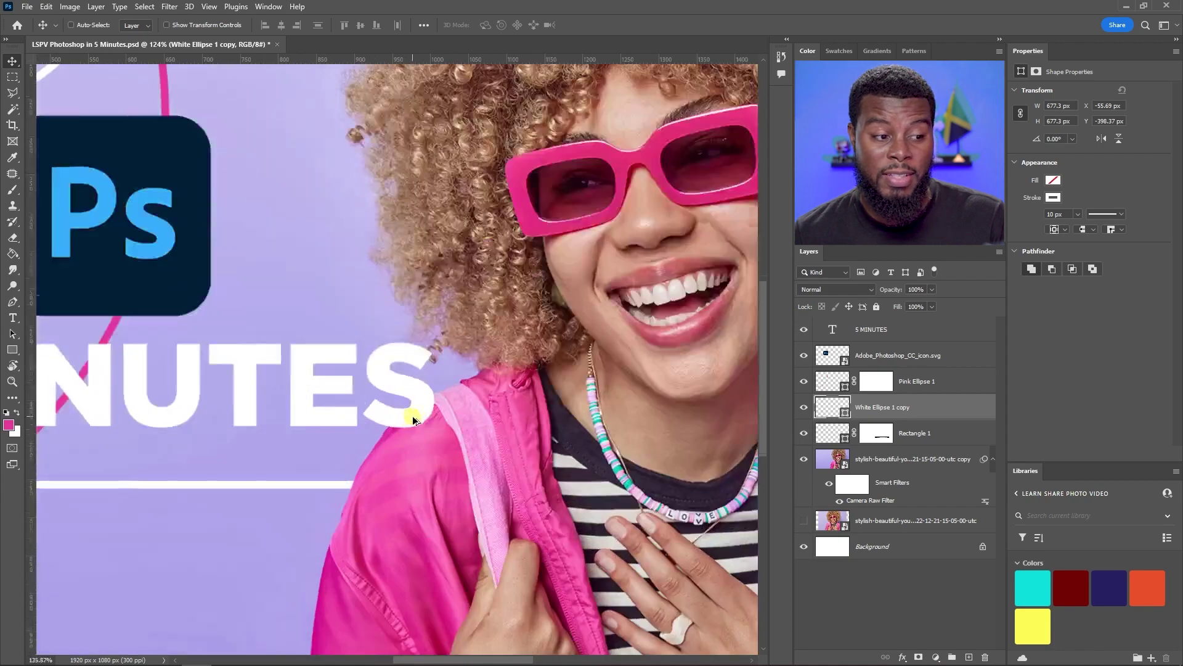
Add a blank layer mask to the 5 MINUTES text layer and check the shoulder beneath
{"action": "scroll", "coordinate": [395, 424], "scroll_direction": "up", "scroll_amount": 2}
{"action": "scroll", "coordinate": [387, 423], "scroll_direction": "up", "scroll_amount": 1}
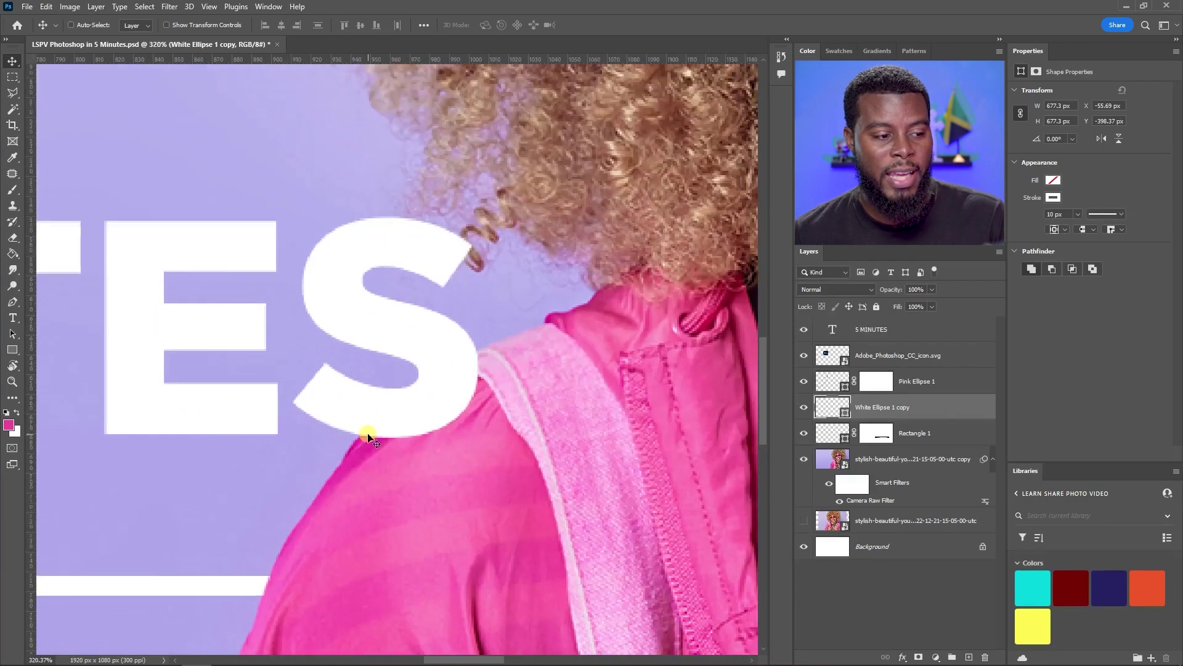
{"action": "scroll", "coordinate": [431, 386], "scroll_direction": "up", "scroll_amount": 1}
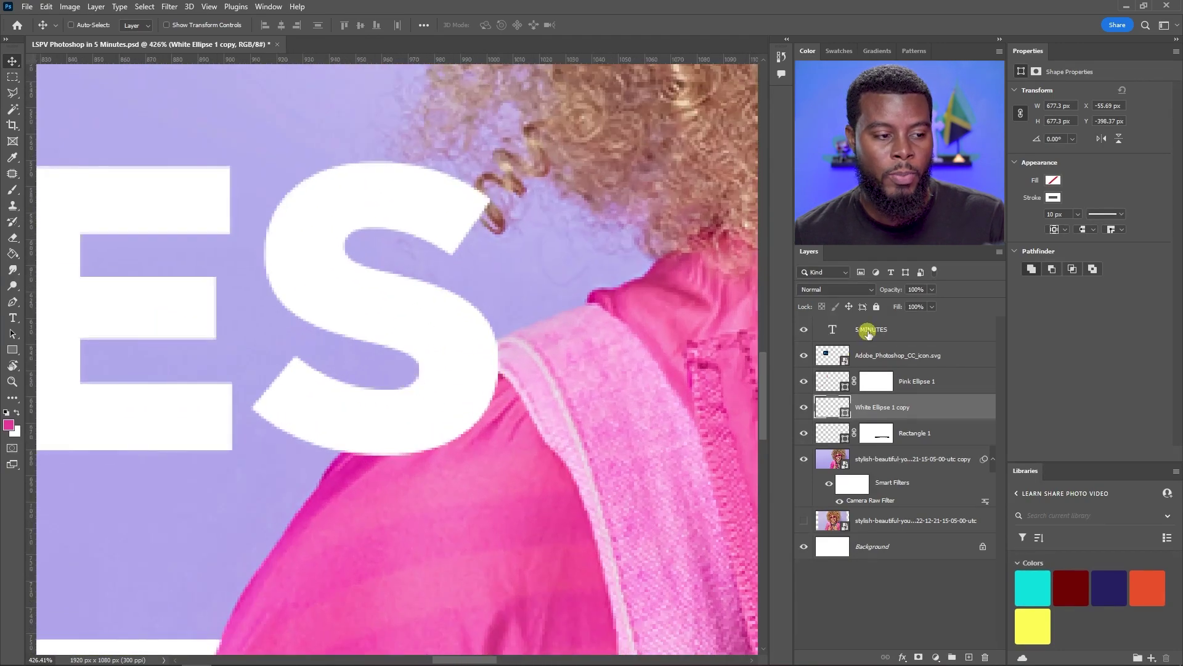
{"action": "left_click", "coordinate": [868, 333]}
{"action": "scroll", "coordinate": [447, 413], "scroll_direction": "up", "scroll_amount": 1}
{"action": "left_click", "coordinate": [913, 652]}
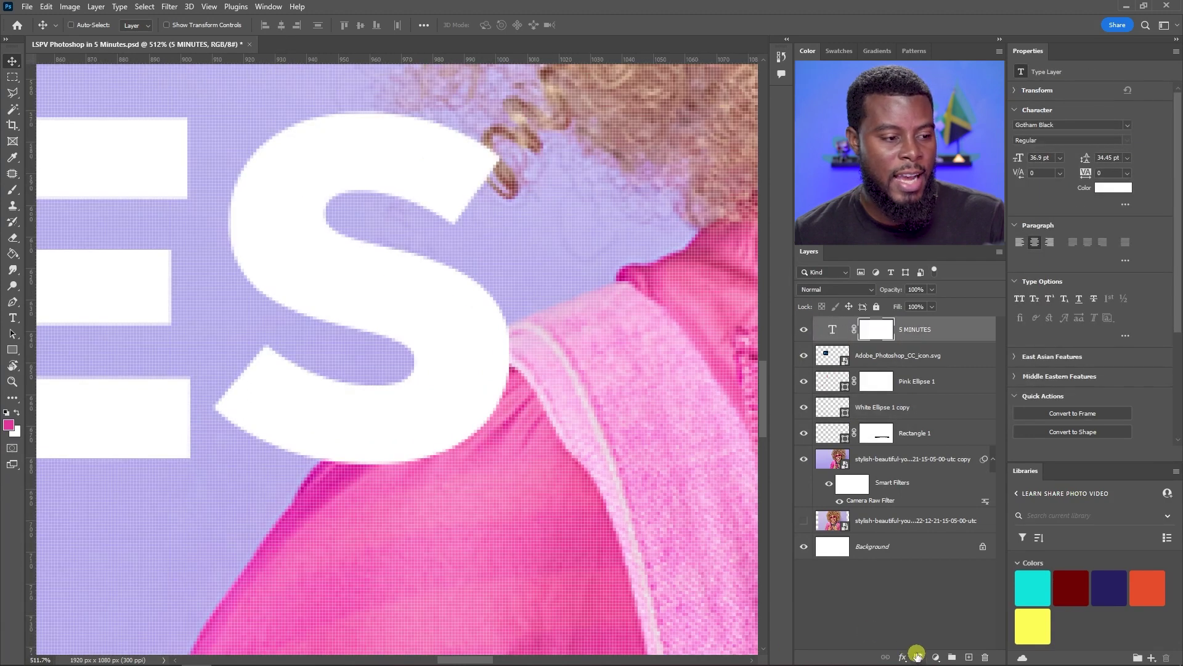
{"action": "scroll", "coordinate": [464, 507], "scroll_direction": "up", "scroll_amount": 2}
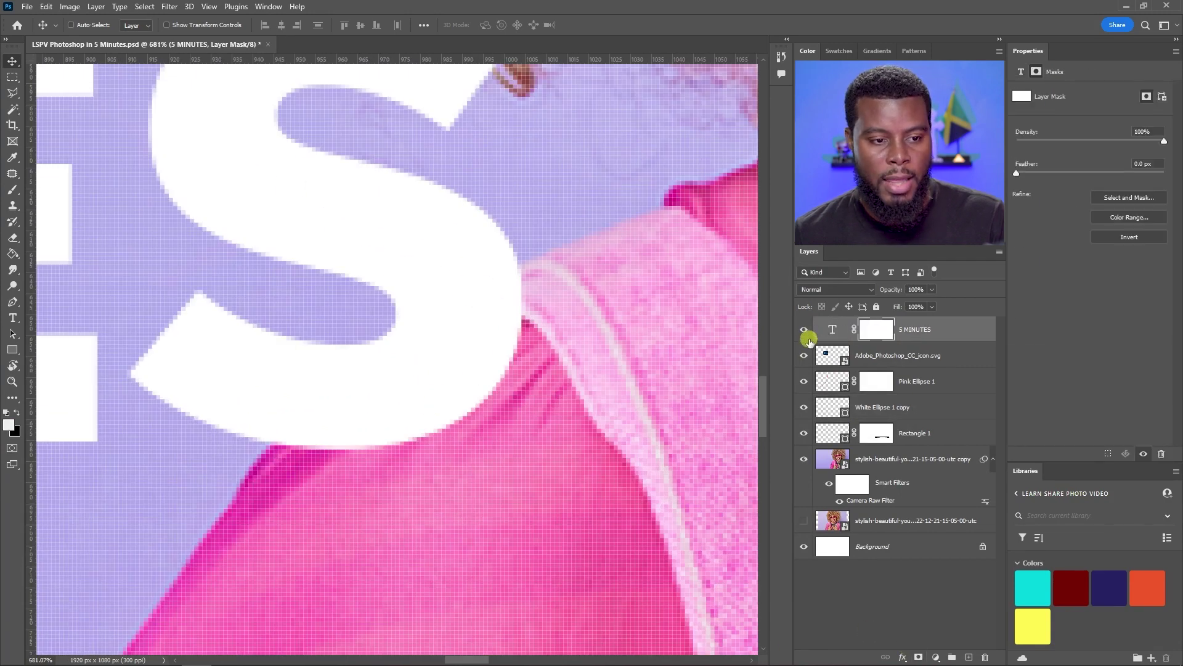
{"action": "left_click", "coordinate": [803, 329]}
{"action": "left_click", "coordinate": [804, 330]}
{"action": "scroll", "coordinate": [489, 355], "scroll_direction": "down", "scroll_amount": 3}
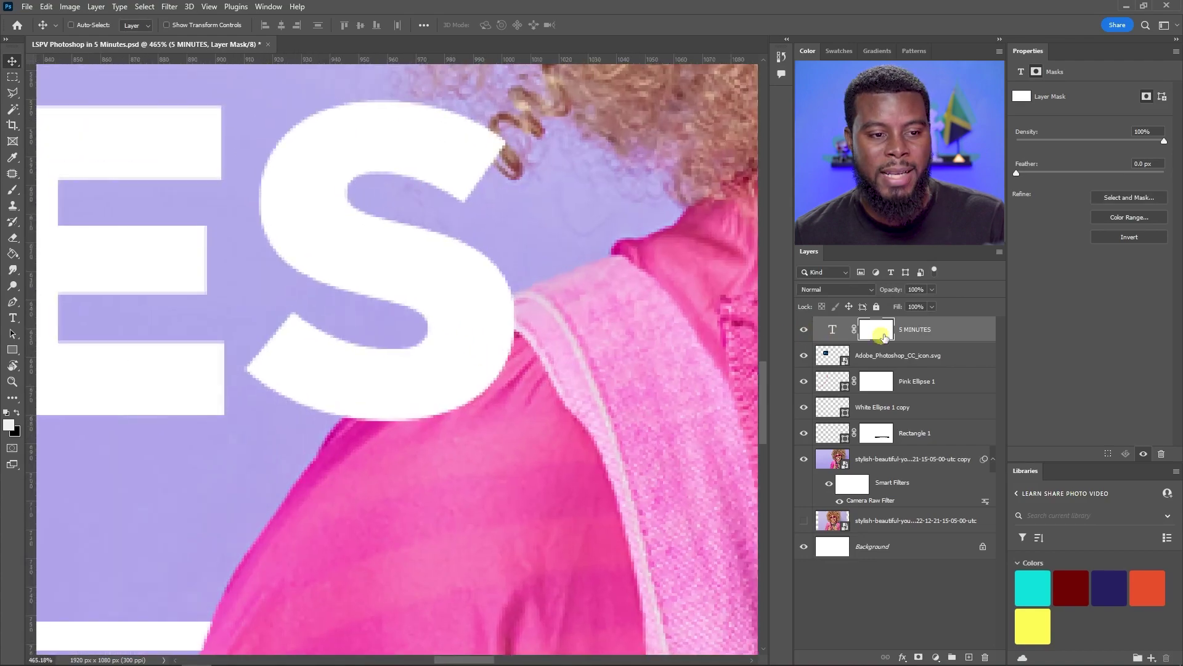
Set the 5 MINUTES layer opacity to 50%
{"action": "left_click", "coordinate": [944, 290]}
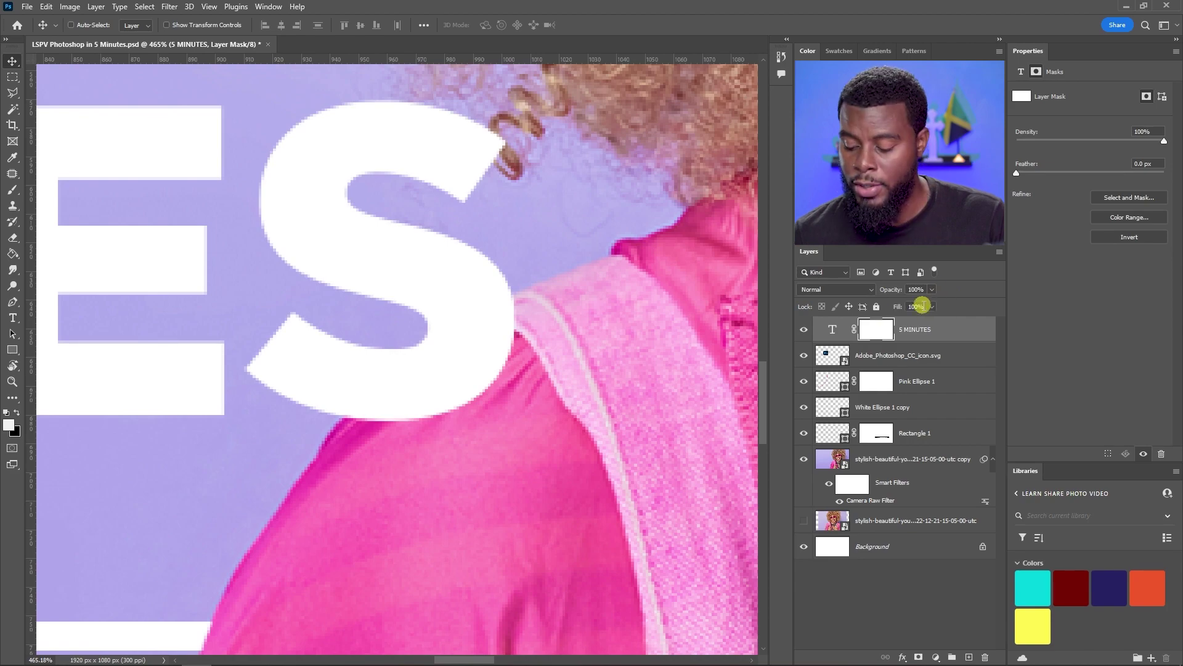
{"action": "key", "text": "5"}
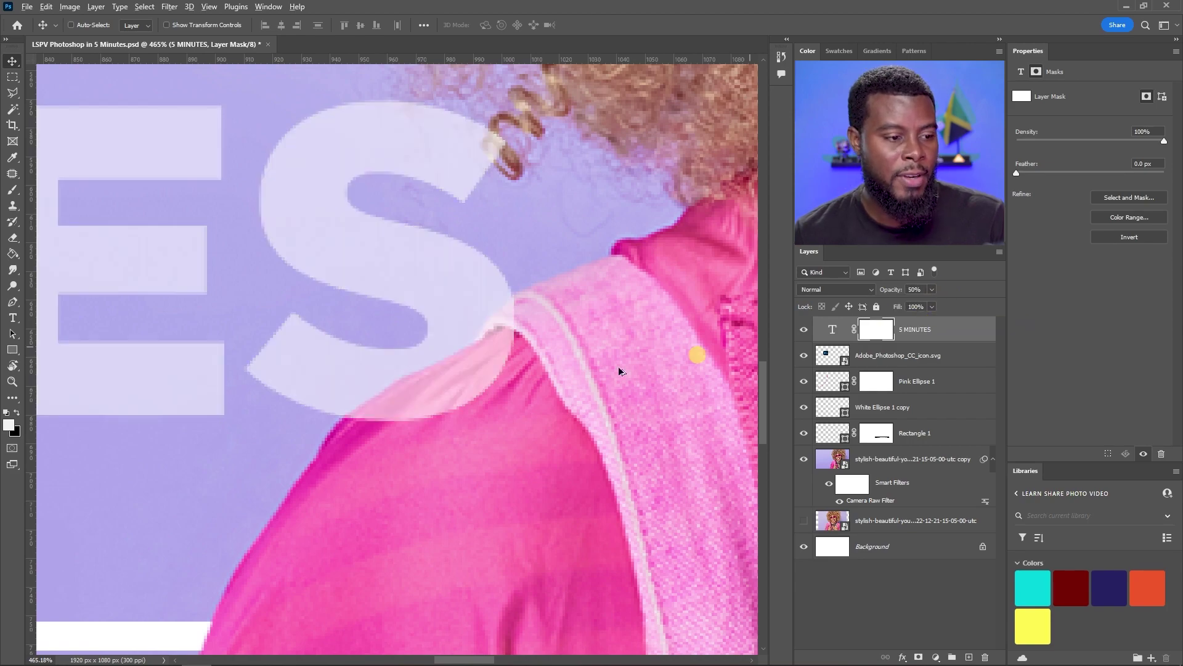
{"action": "scroll", "coordinate": [413, 387], "scroll_direction": "right", "scroll_amount": 3}
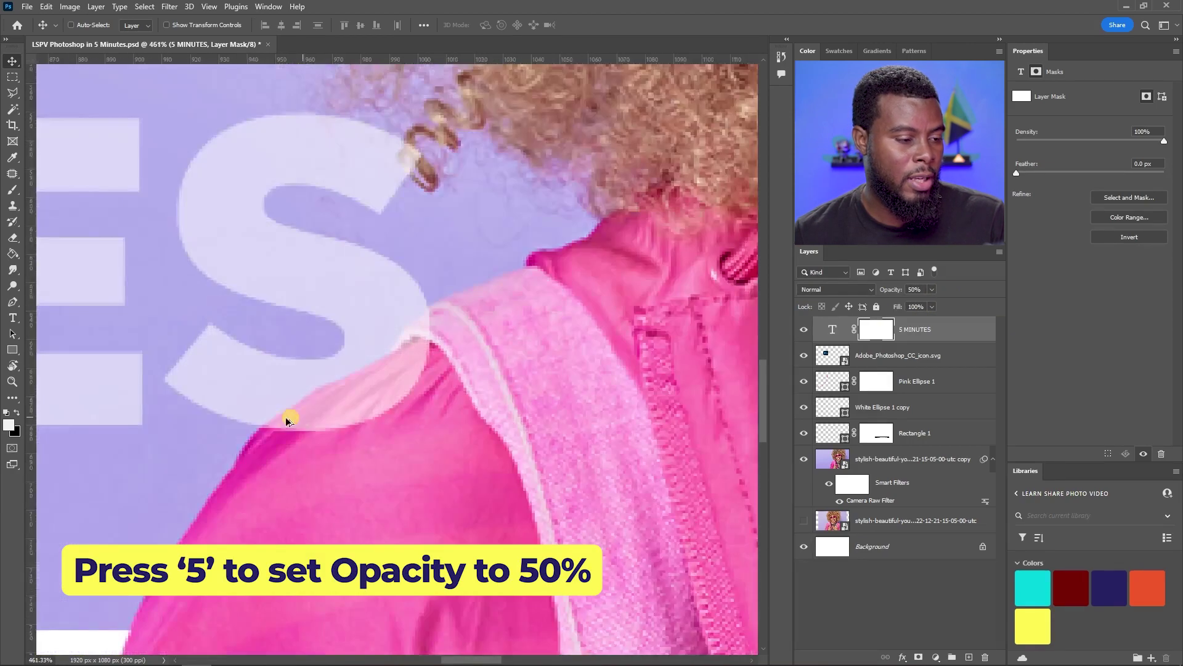
Outline the shoulder overlapping the headline with the Polygonal Lasso
{"action": "key", "text": "l"}
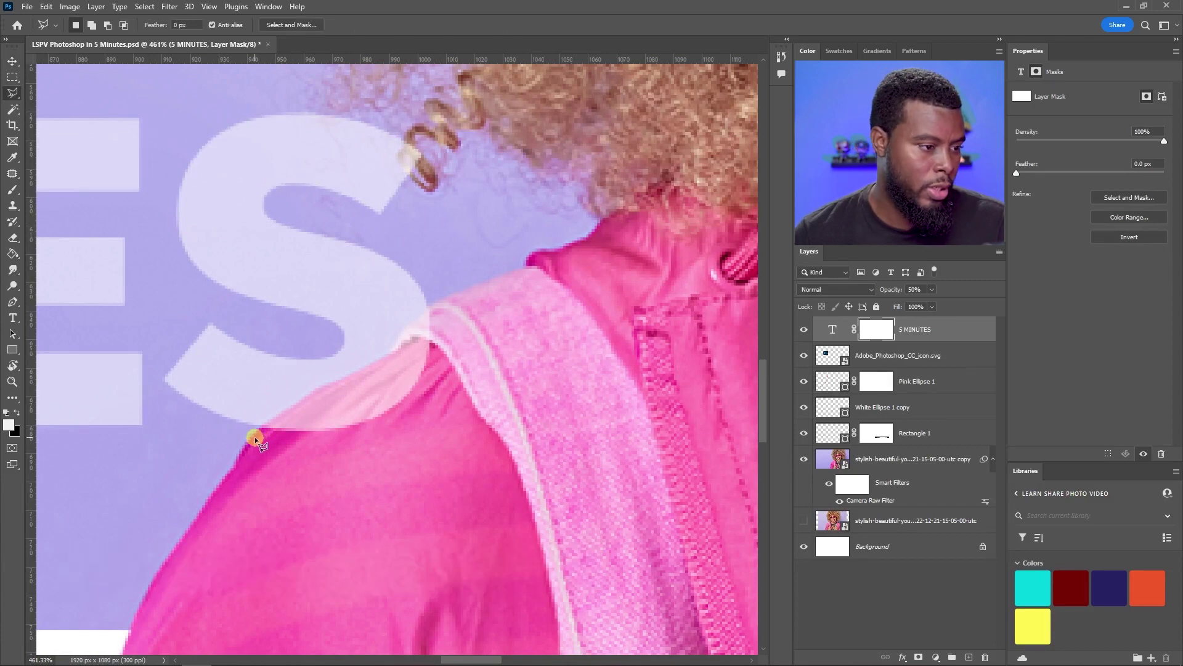
{"action": "scroll", "coordinate": [254, 437], "scroll_direction": "up", "scroll_amount": 2}
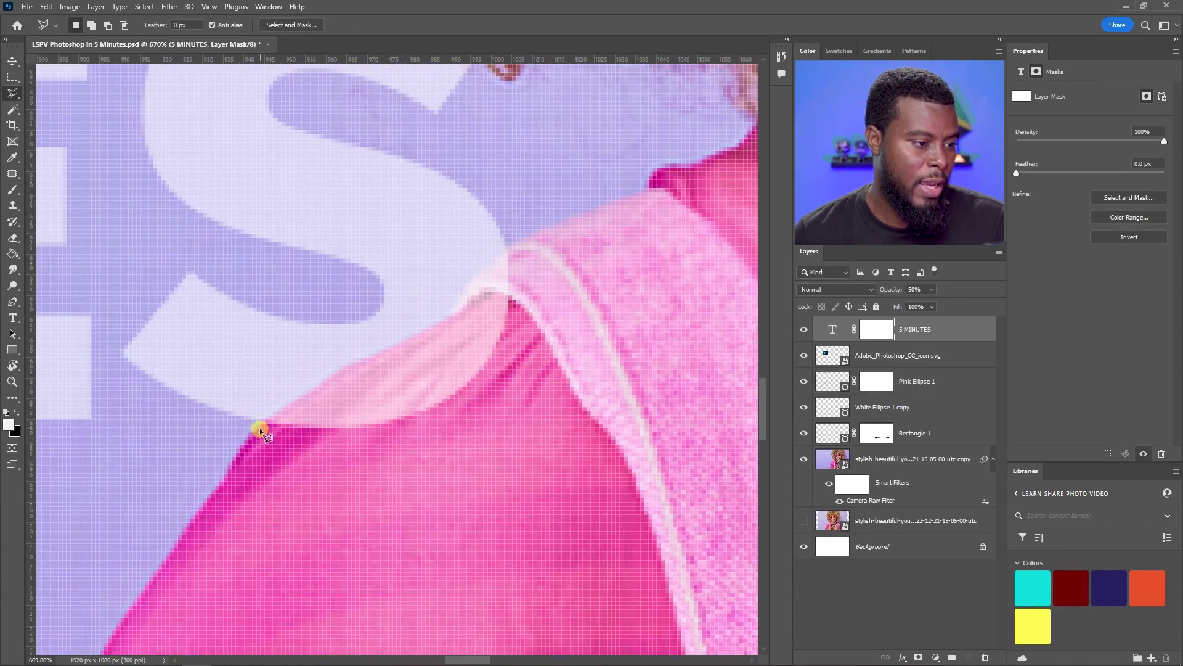
{"action": "left_click", "coordinate": [260, 428]}
{"action": "key", "text": "Return"}
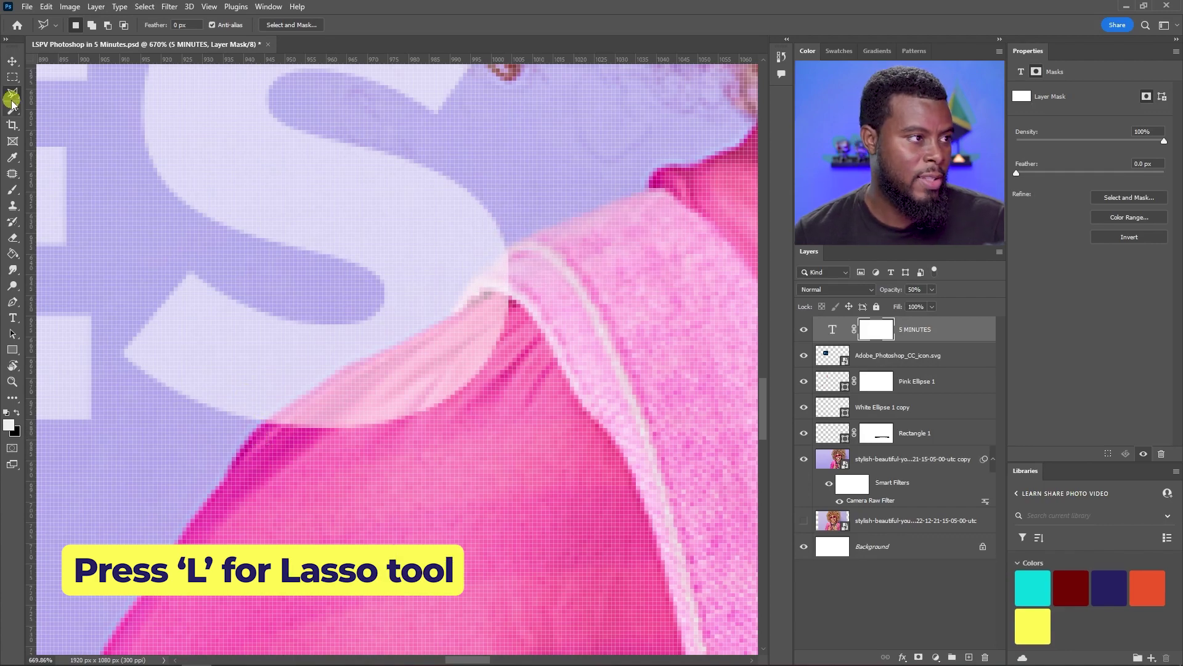
{"action": "left_click_drag", "start_coordinate": [15, 95], "coordinate": [54, 105]}
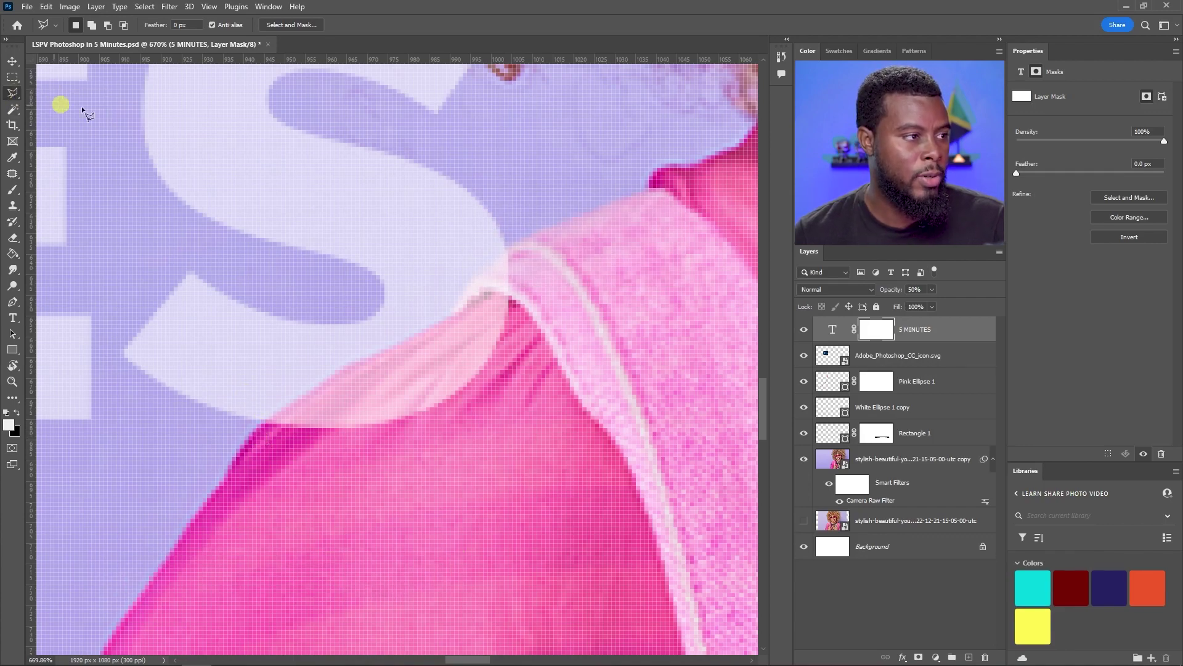
{"action": "scroll", "coordinate": [262, 431], "scroll_direction": "up", "scroll_amount": 1}
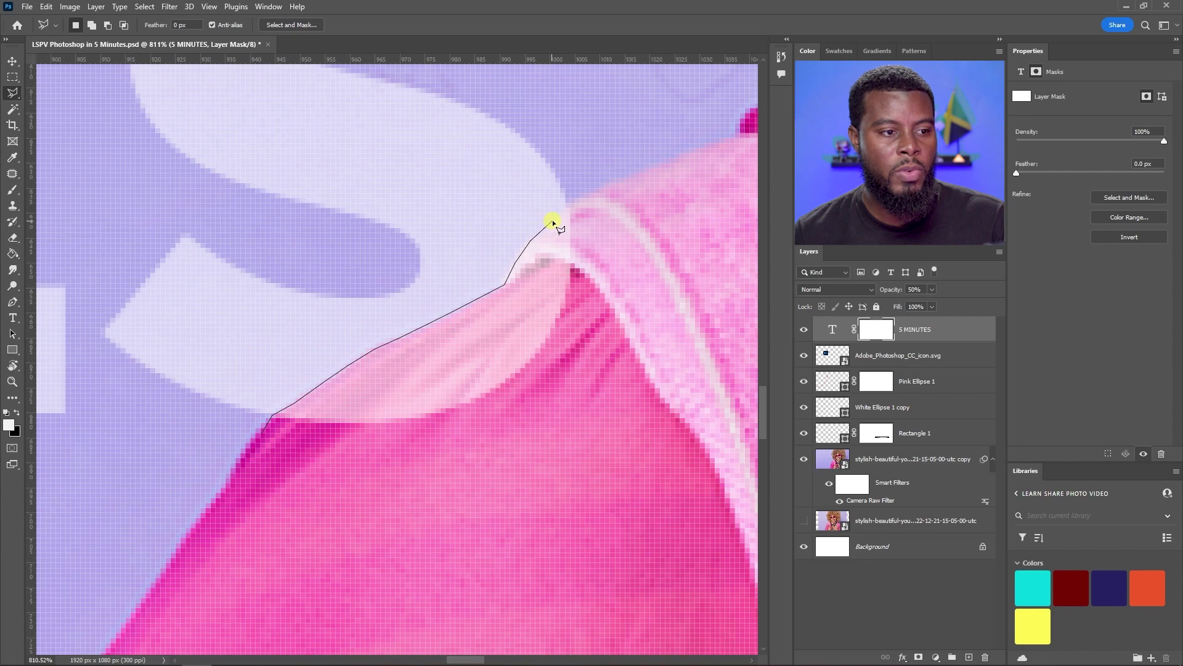
{"action": "left_click", "coordinate": [654, 333]}
{"action": "left_click", "coordinate": [565, 432]}
{"action": "left_click", "coordinate": [262, 431]}
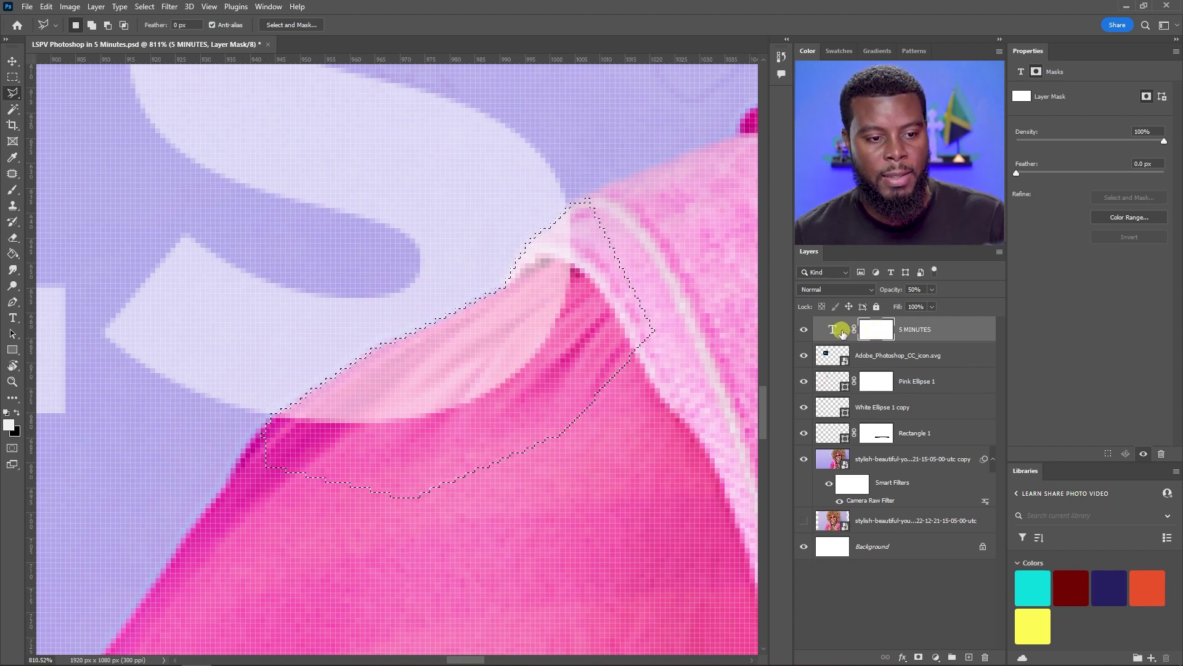
Fill the shoulder selection on the 5 MINUTES layer mask to hide the overlapping letters
{"action": "key", "text": "ctrl+2"}
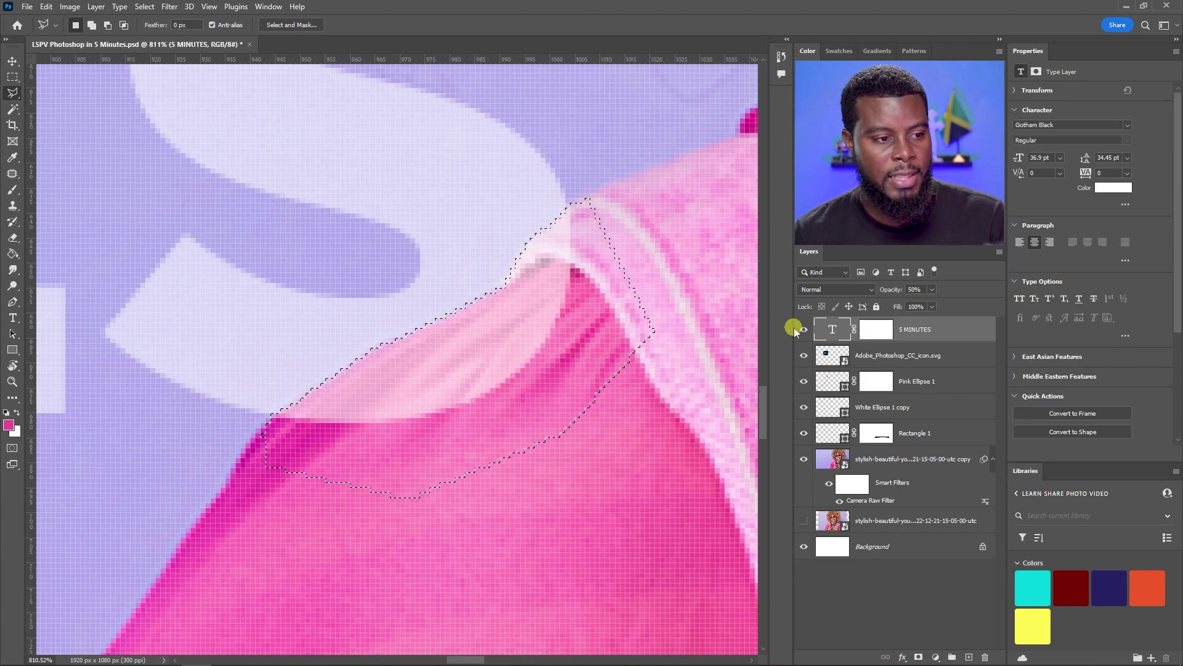
{"action": "key", "text": "Delete"}
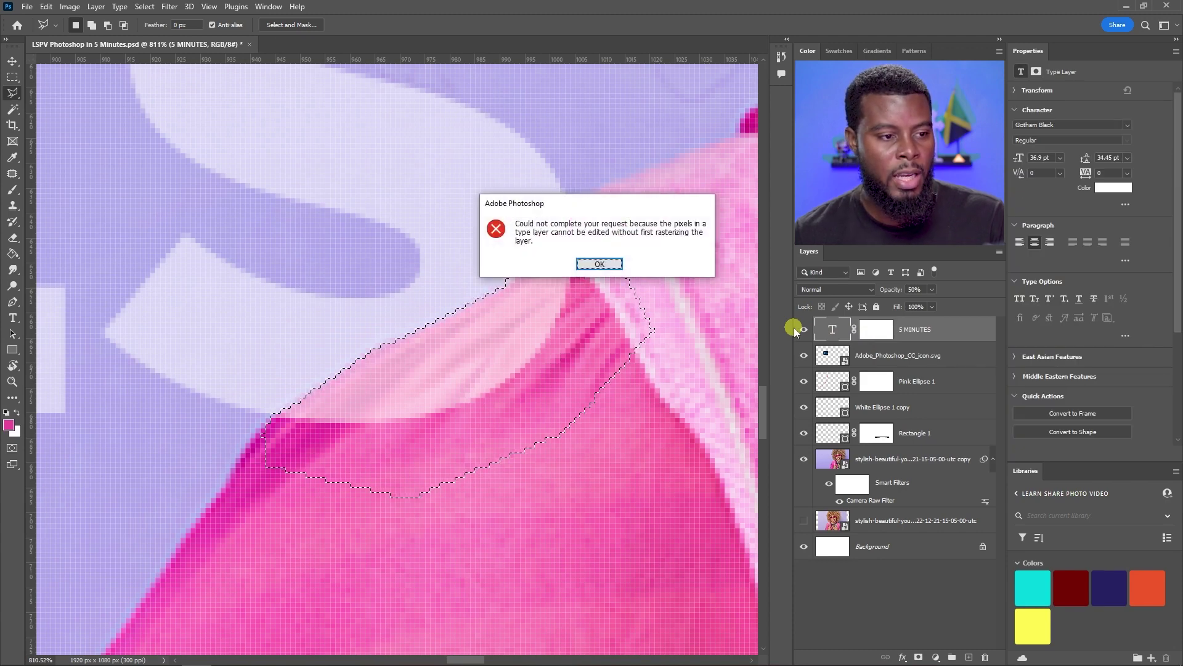
{"action": "left_click", "coordinate": [599, 265]}
{"action": "left_click", "coordinate": [871, 330]}
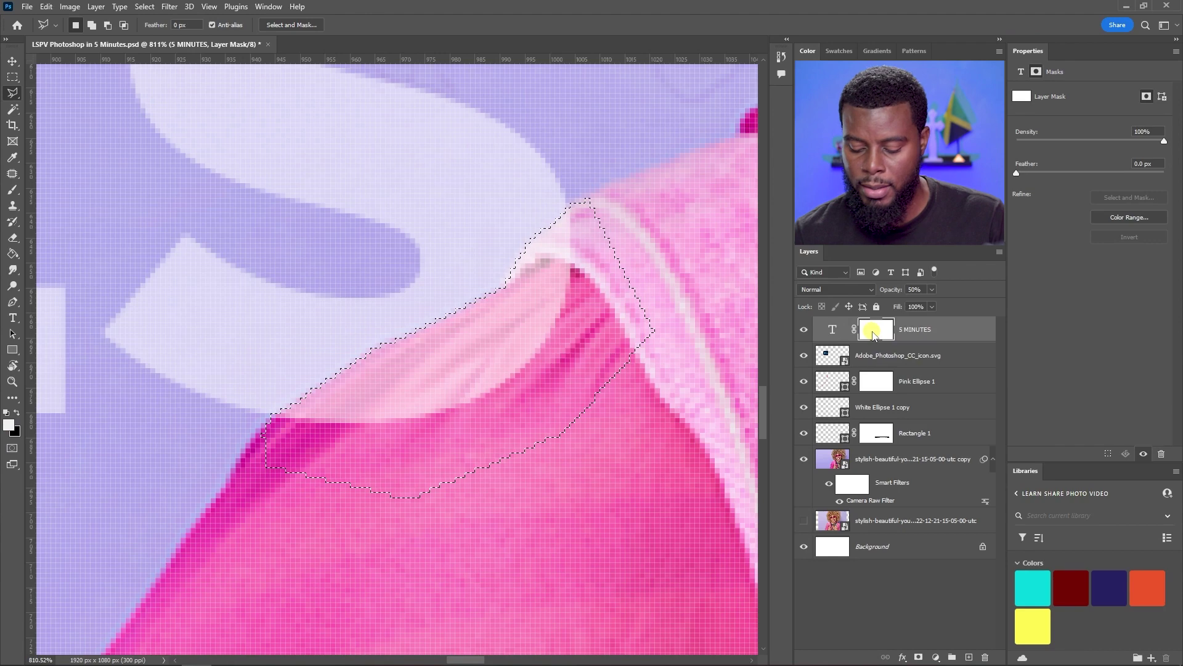
{"action": "key", "text": "Delete"}
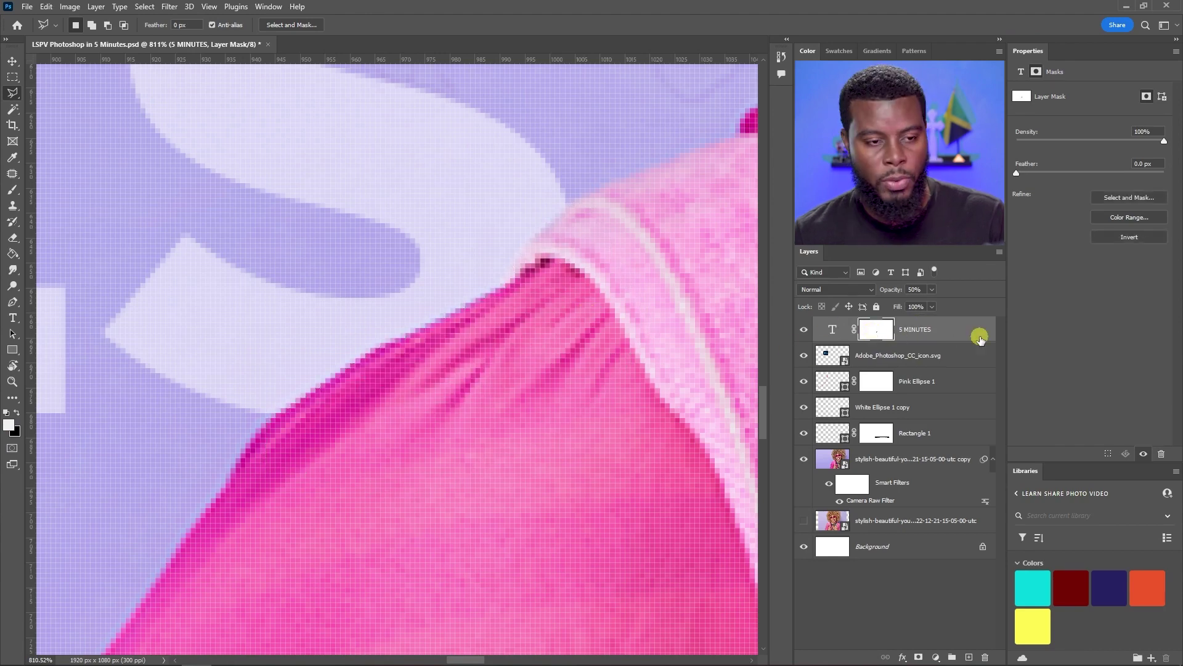
Restore the 5 MINUTES text to 100% opacity and save the document
{"action": "key", "text": "0"}
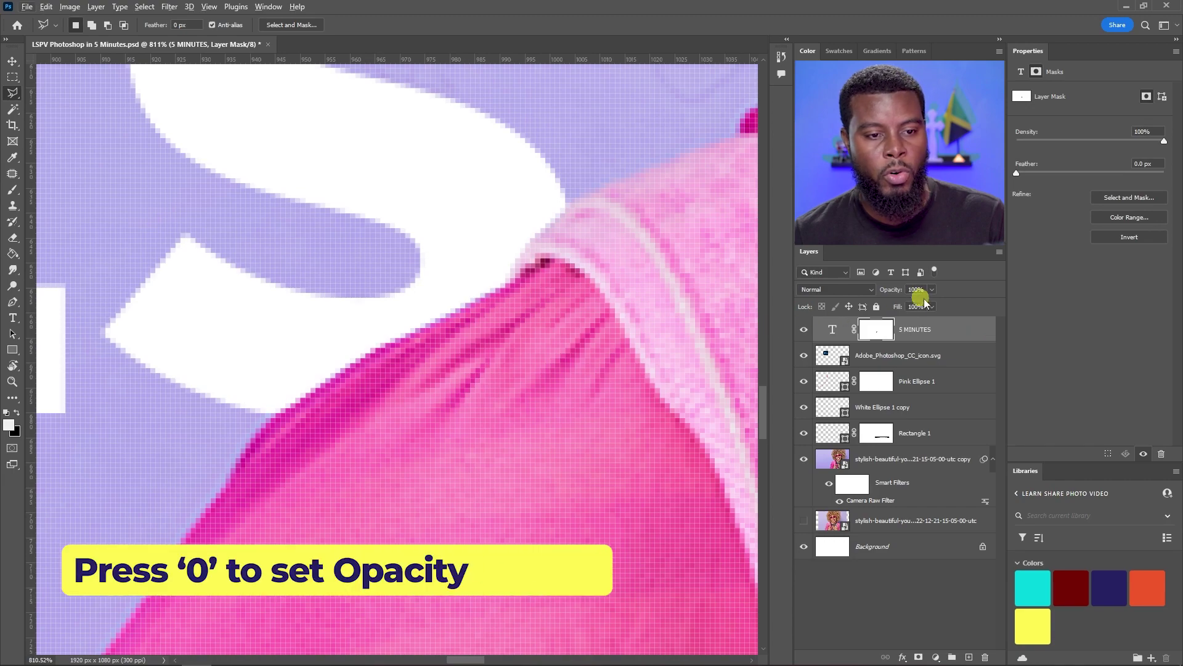
{"action": "left_click_drag", "start_coordinate": [932, 289], "coordinate": [888, 306]}
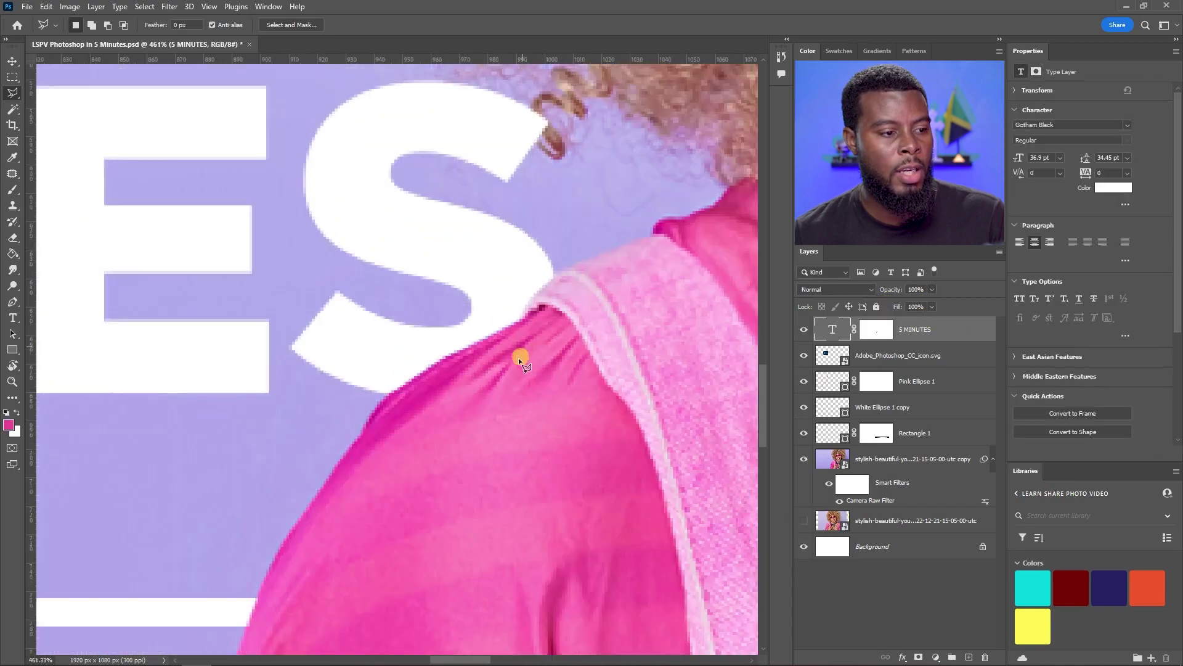
{"action": "scroll", "coordinate": [522, 349], "scroll_direction": "down", "scroll_amount": 10}
{"action": "scroll", "coordinate": [487, 259], "scroll_direction": "up", "scroll_amount": 2}
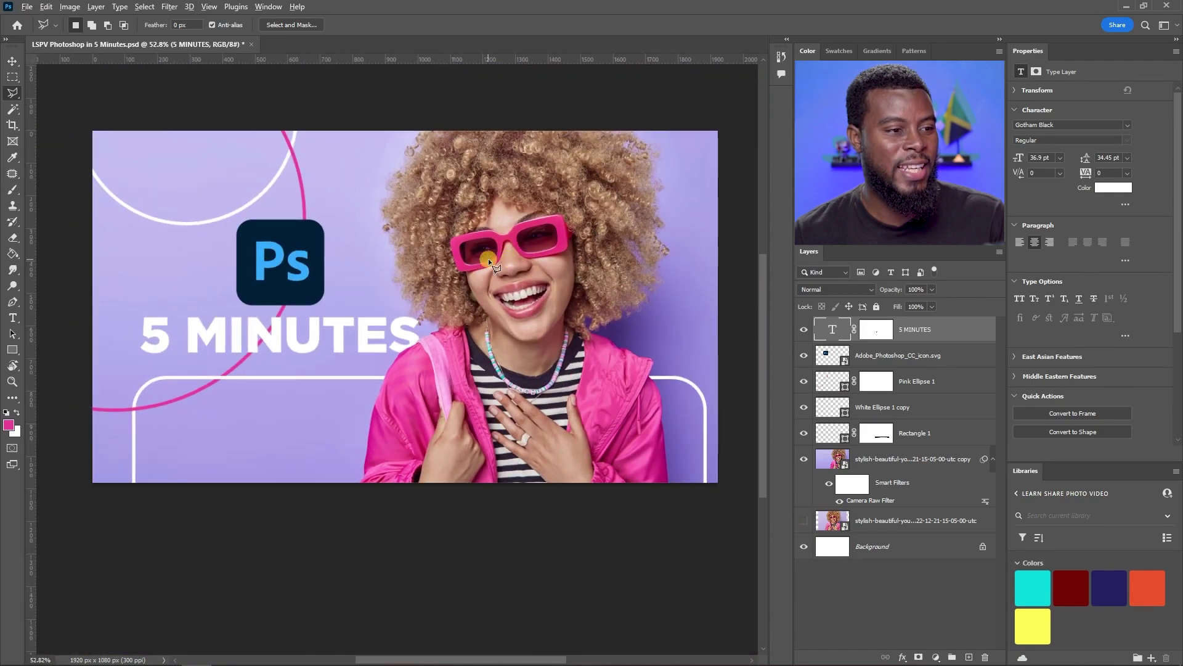
{"action": "key", "text": "ctrl+s"}
{"action": "scroll", "coordinate": [416, 221], "scroll_direction": "up", "scroll_amount": 1}
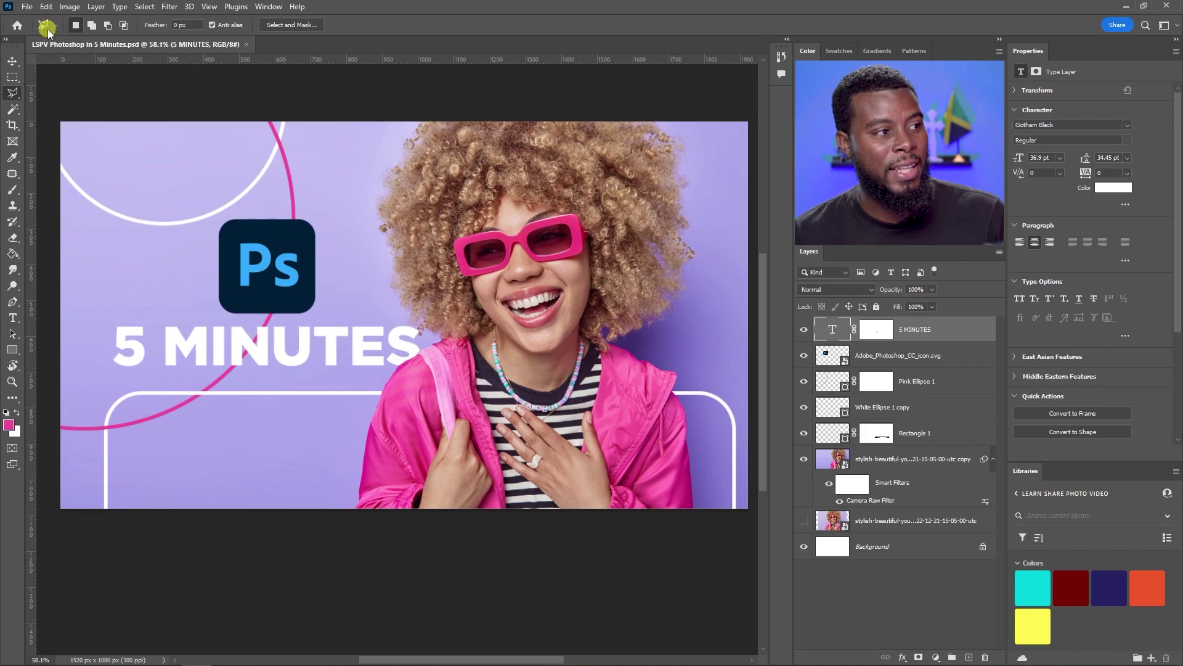
Save a JPEG copy named 'LSPV Photoshop in 5 Minutes copy' at Quality 12
{"action": "left_click", "coordinate": [27, 11]}
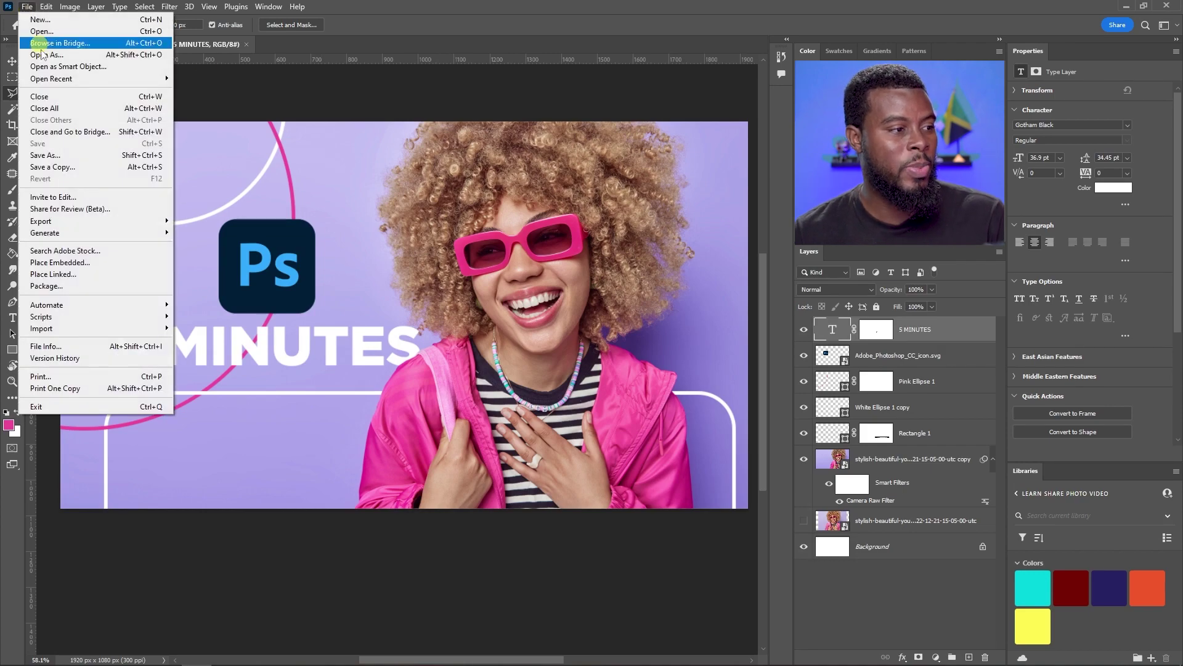
{"action": "left_click", "coordinate": [65, 167]}
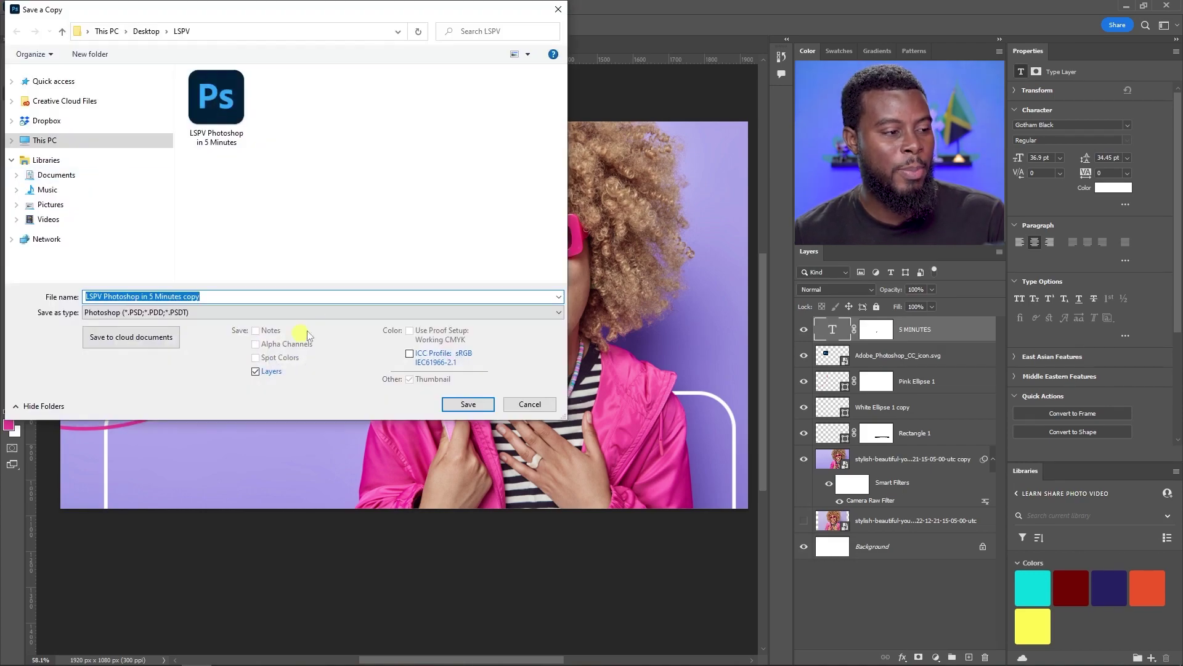
{"action": "left_click", "coordinate": [322, 312]}
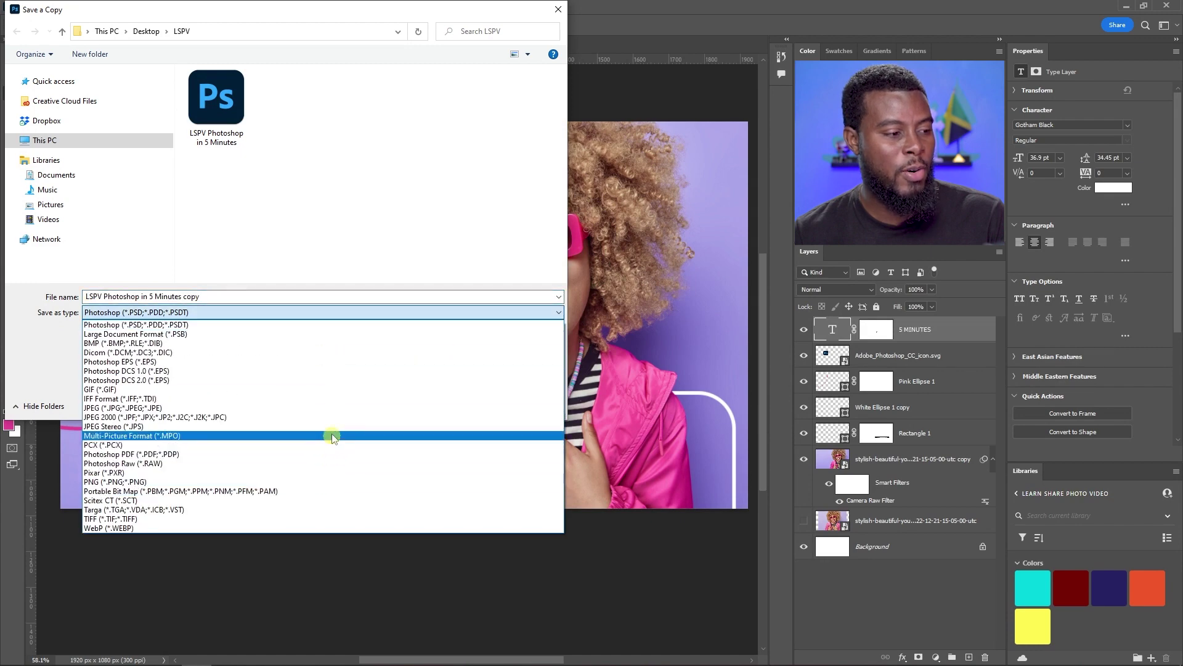
{"action": "left_click", "coordinate": [323, 408]}
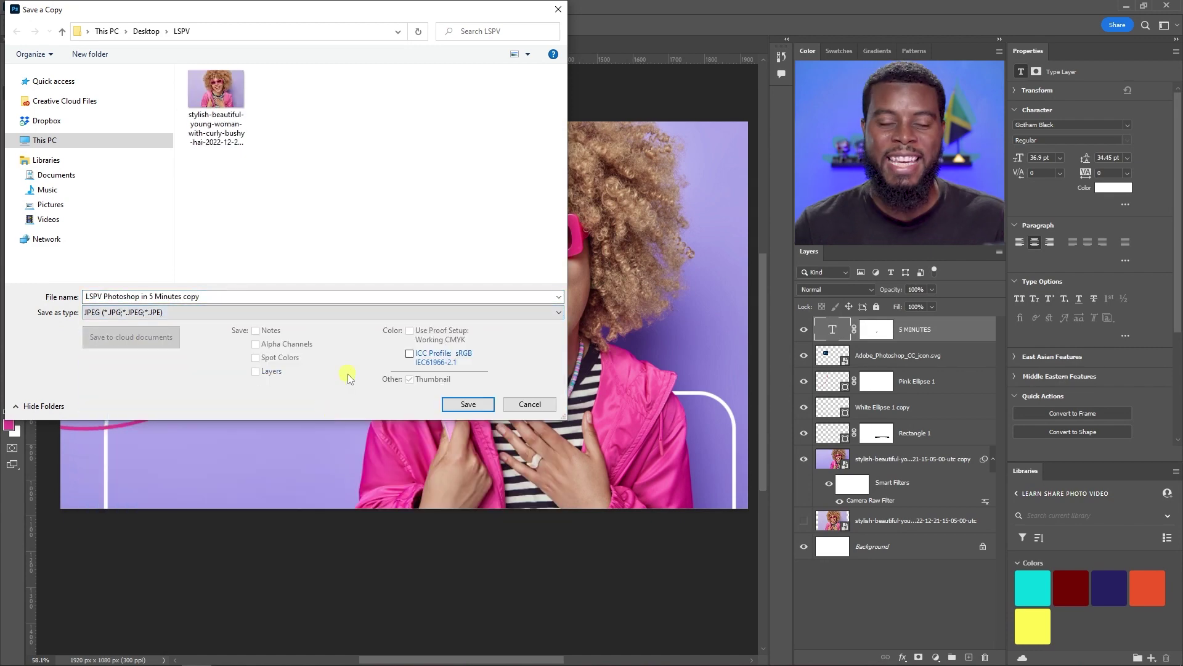
{"action": "left_click", "coordinate": [468, 405]}
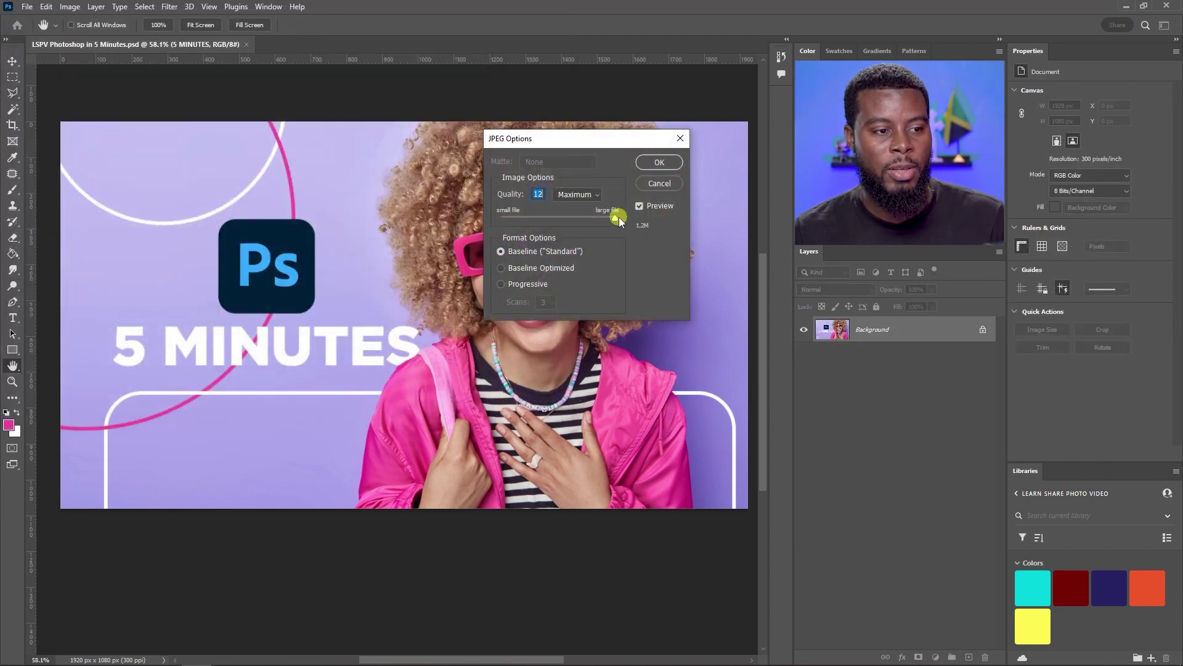
{"action": "left_click_drag", "start_coordinate": [603, 221], "coordinate": [633, 198]}
{"action": "left_click", "coordinate": [642, 170]}
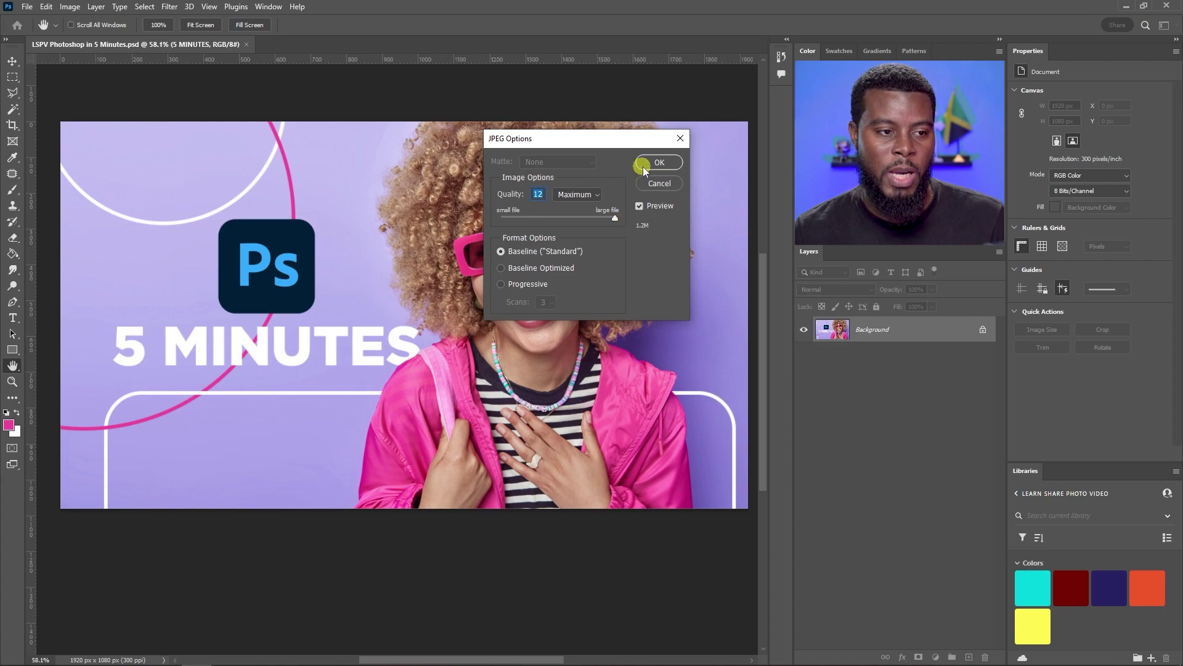